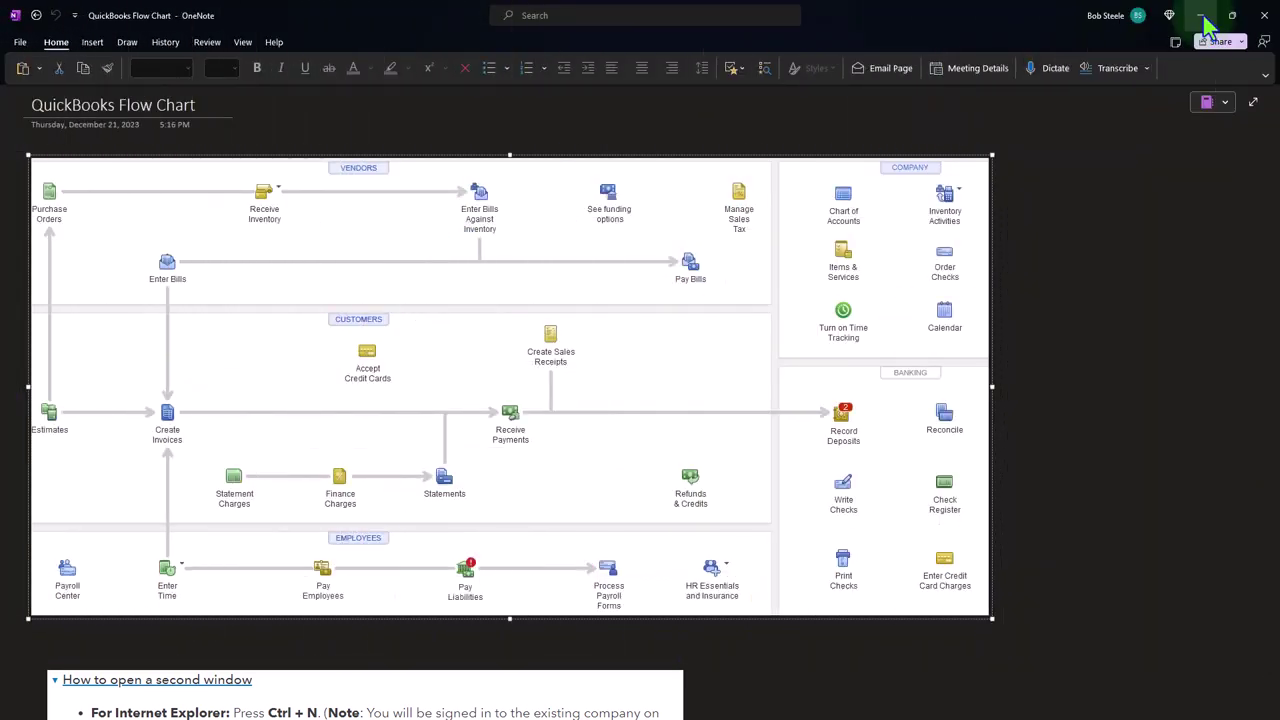
# - Switch from OneNote to QuickBooks Online's Reports page and review the transaction types that can be created for customers, vendors and employees
pyautogui.click(1204, 18)
pyautogui.click(398, 343)
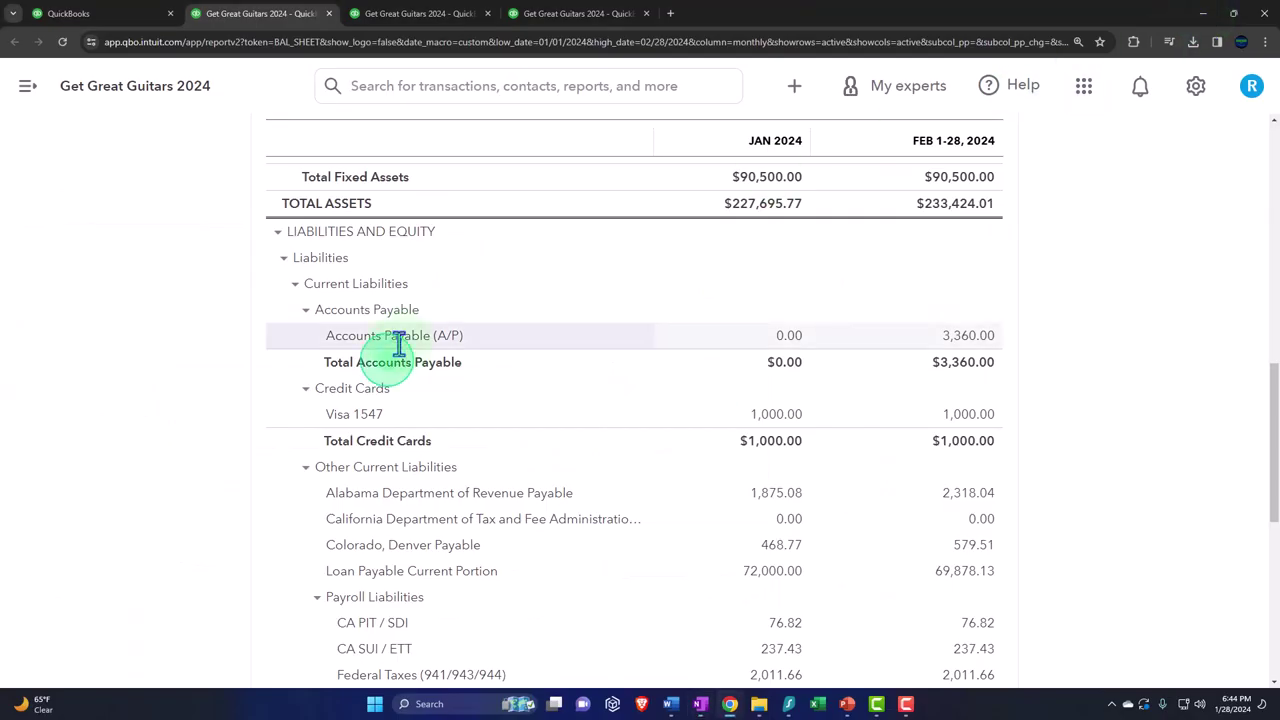
pyautogui.click(137, 16)
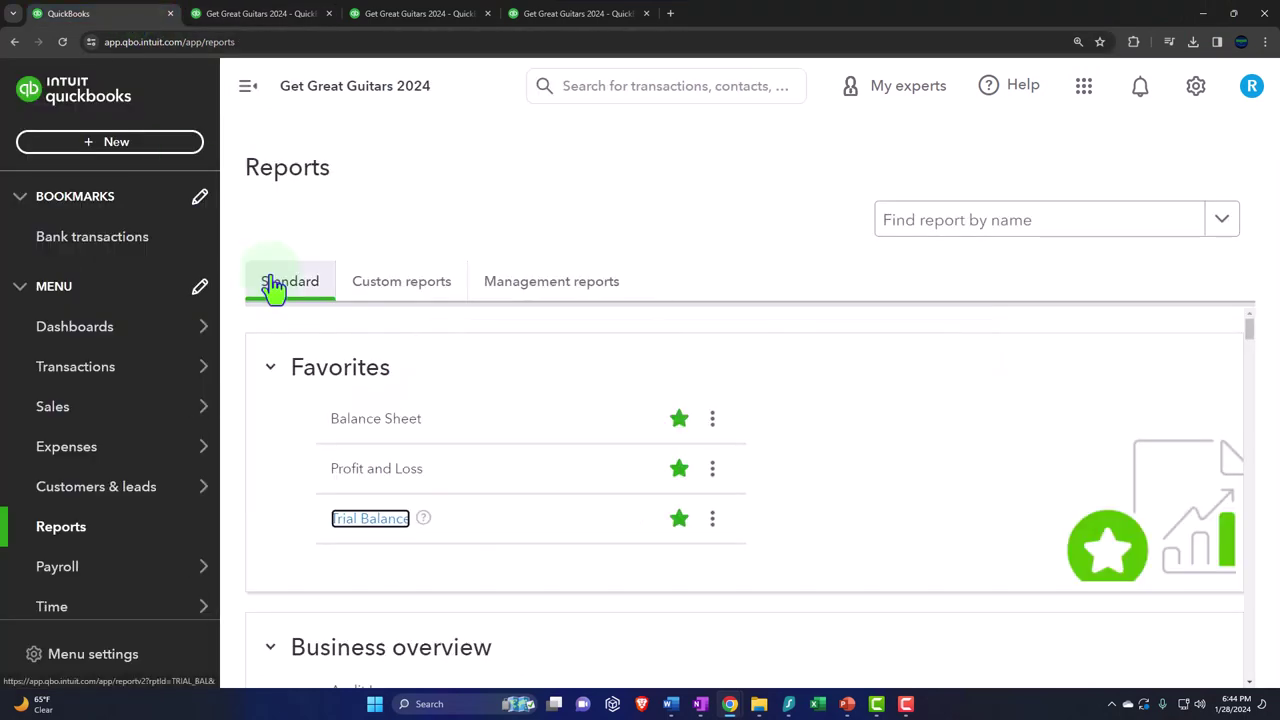
pyautogui.click(162, 145)
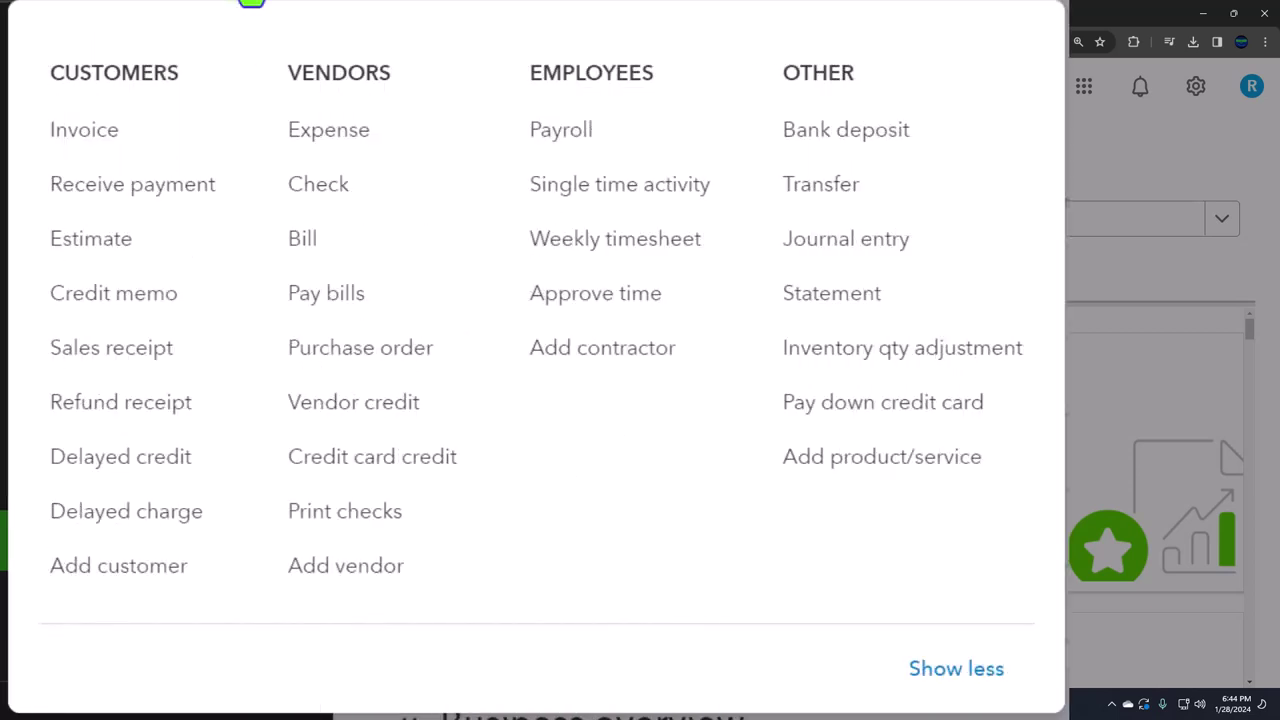
pyautogui.click(140, 245)
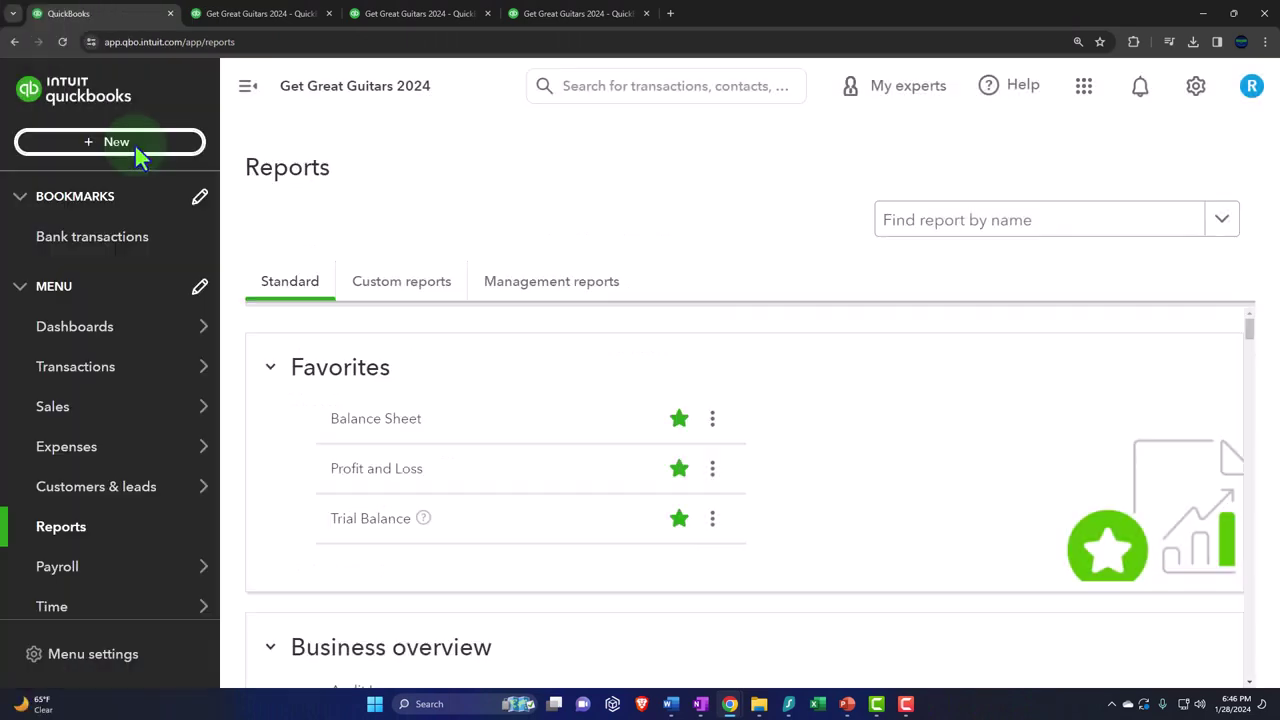
# - Open the Products & services list in the Sales area and collapse the side navigation
pyautogui.click(55, 410)
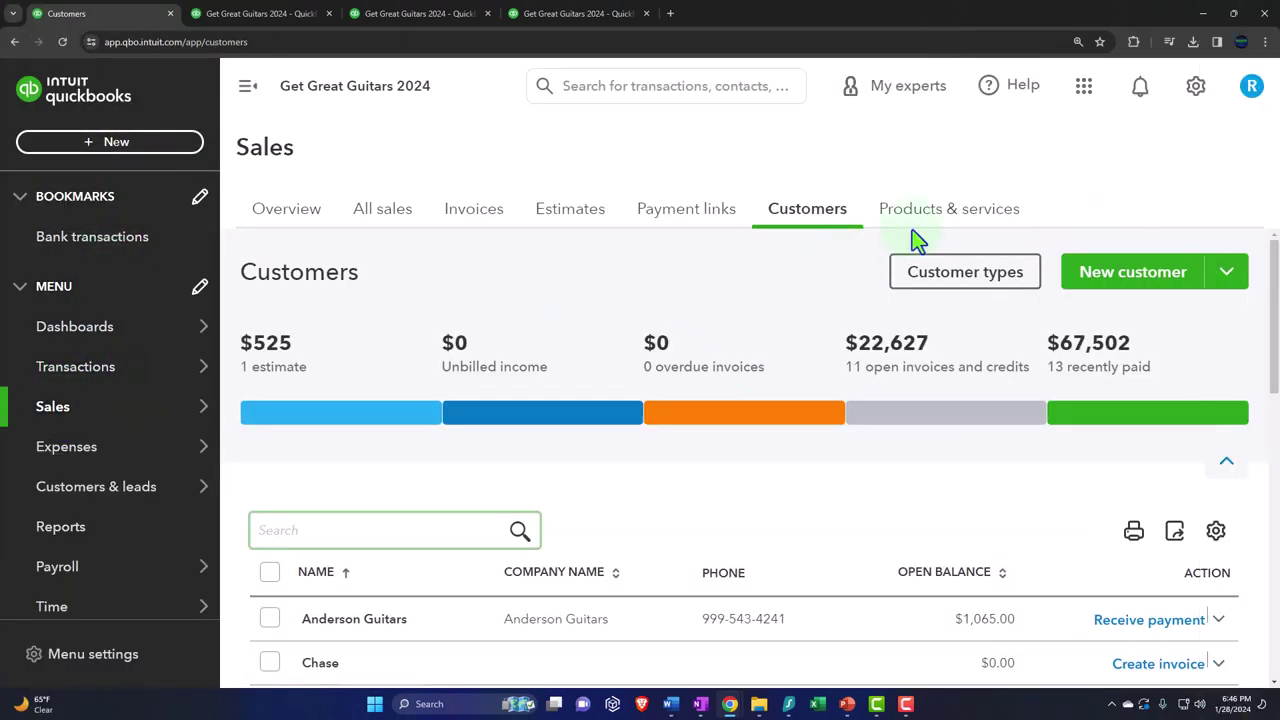
pyautogui.click(923, 232)
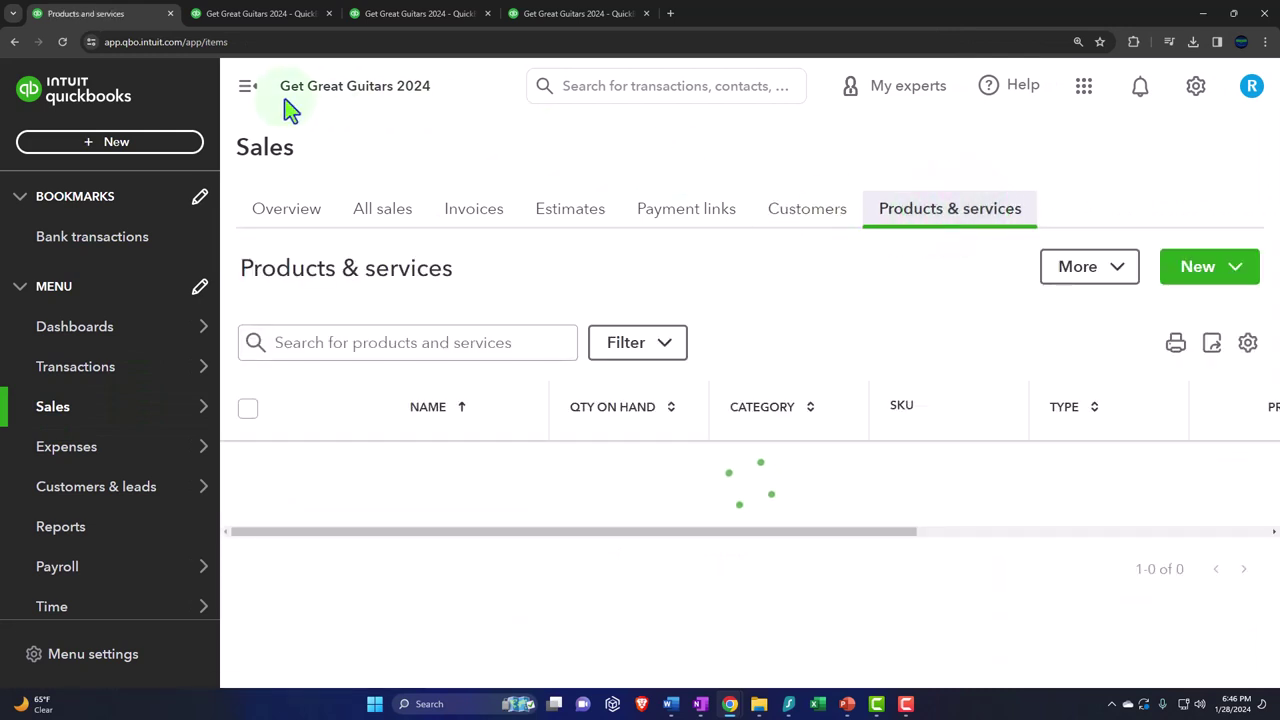
pyautogui.click(247, 95)
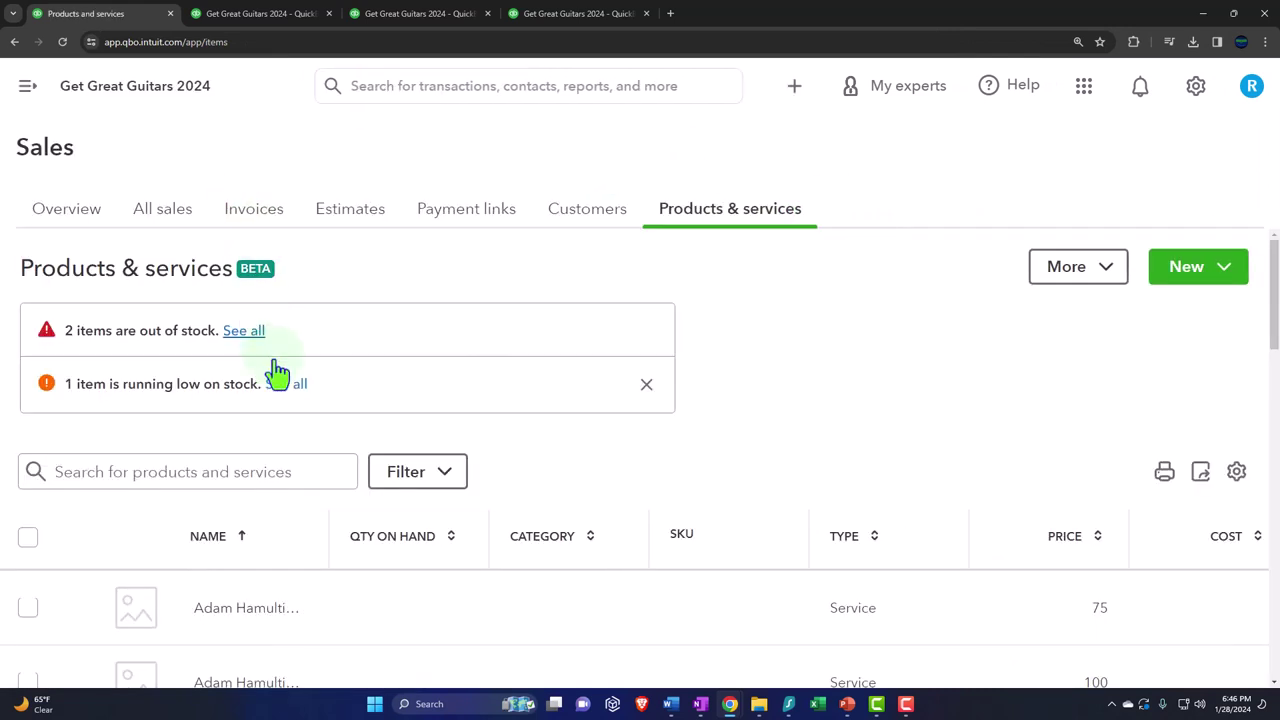
# - Examine the products and services list at 125% zoom, comparing the service and inventory items and their quantities on hand
pyautogui.scroll(-3, 285, 400)
pyautogui.hotkey('ctrl', '-')
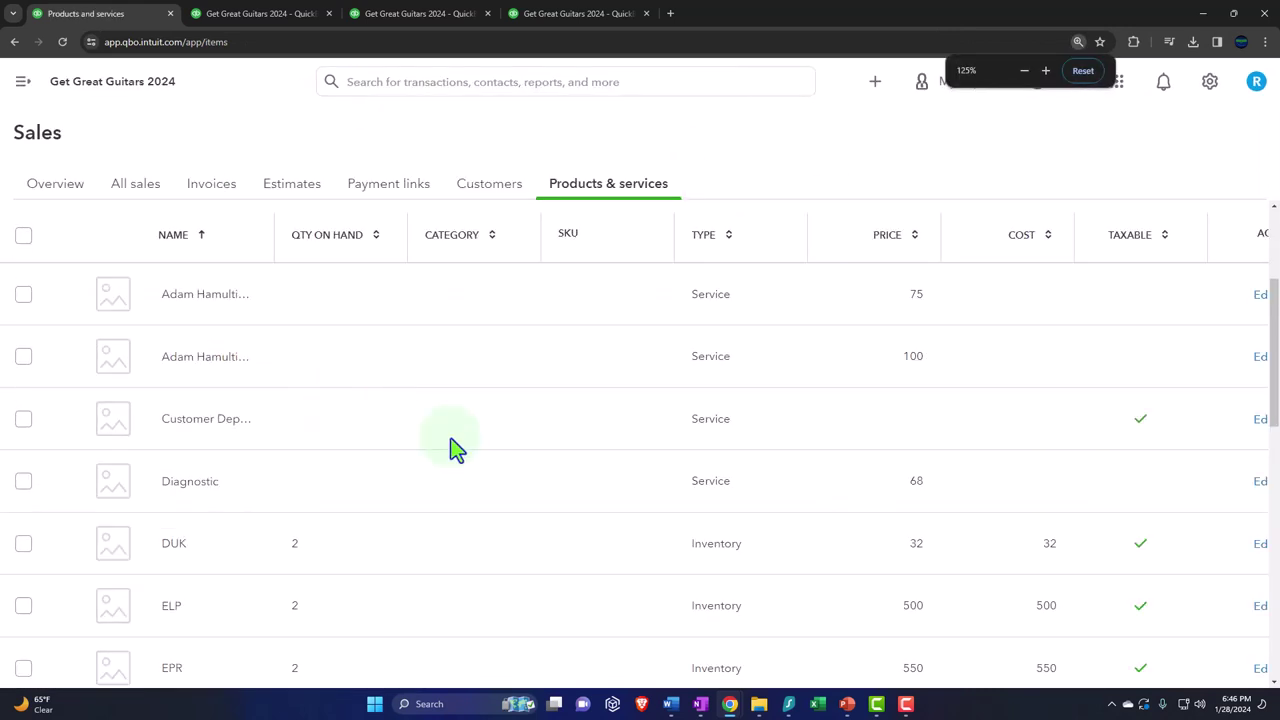
pyautogui.scroll(-3, 688, 417)
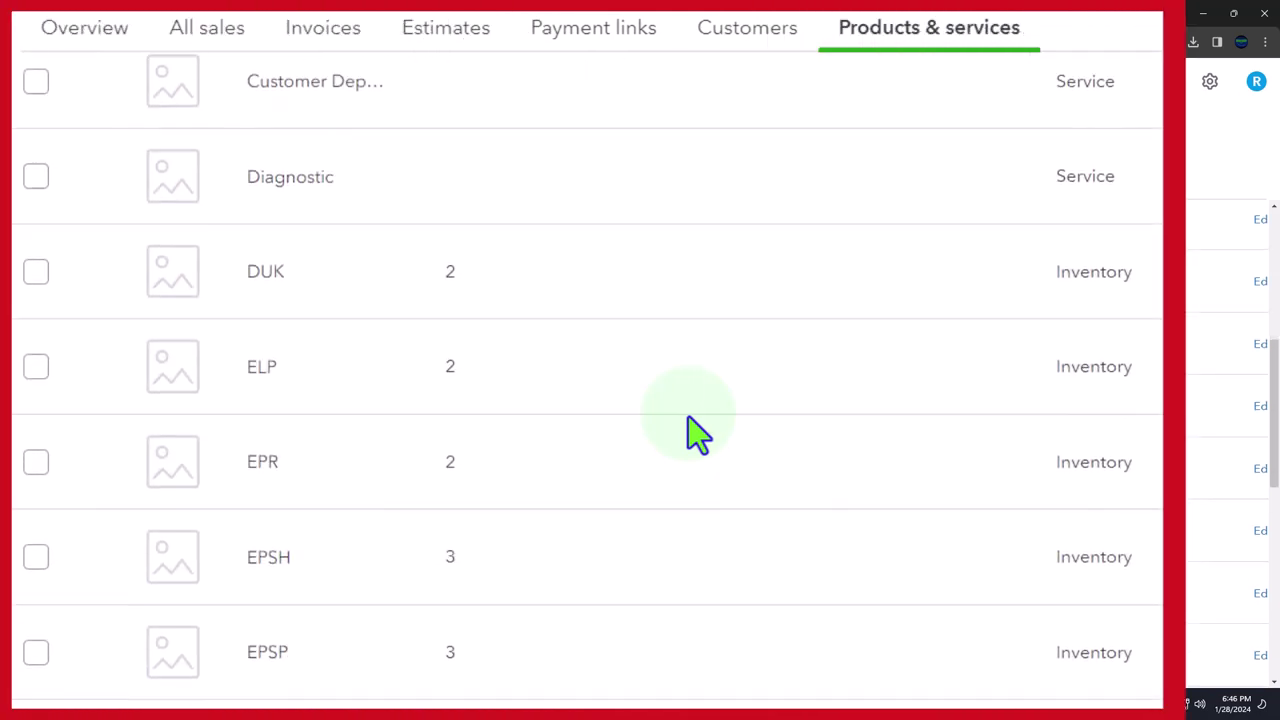
pyautogui.scroll(-2, 688, 417)
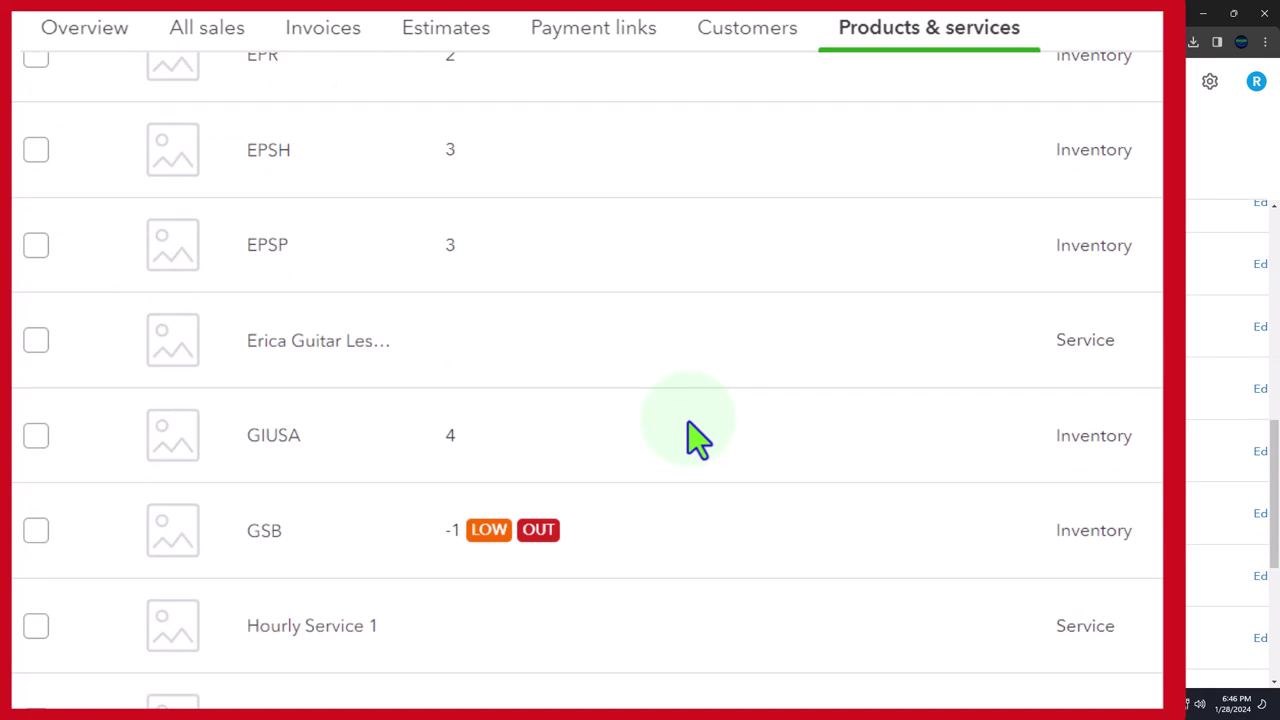
pyautogui.scroll(5, 688, 421)
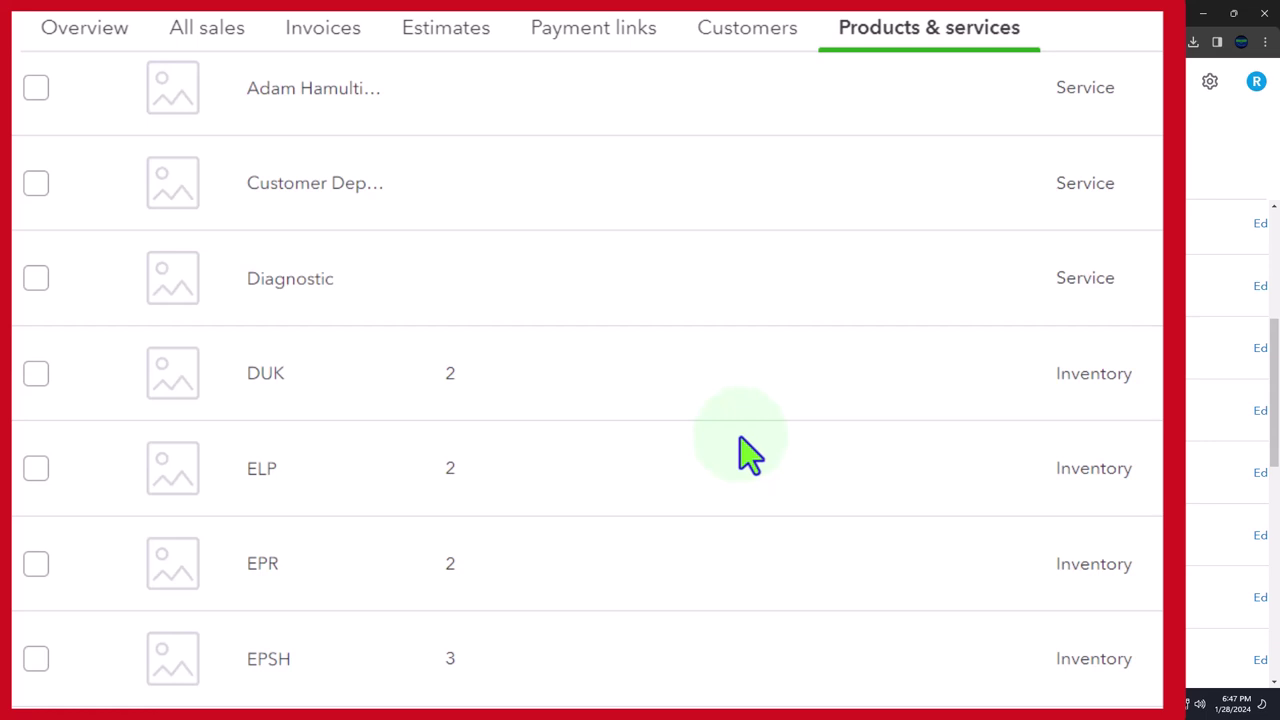
pyautogui.scroll(-1, 740, 437)
pyautogui.scroll(-1, 734, 438)
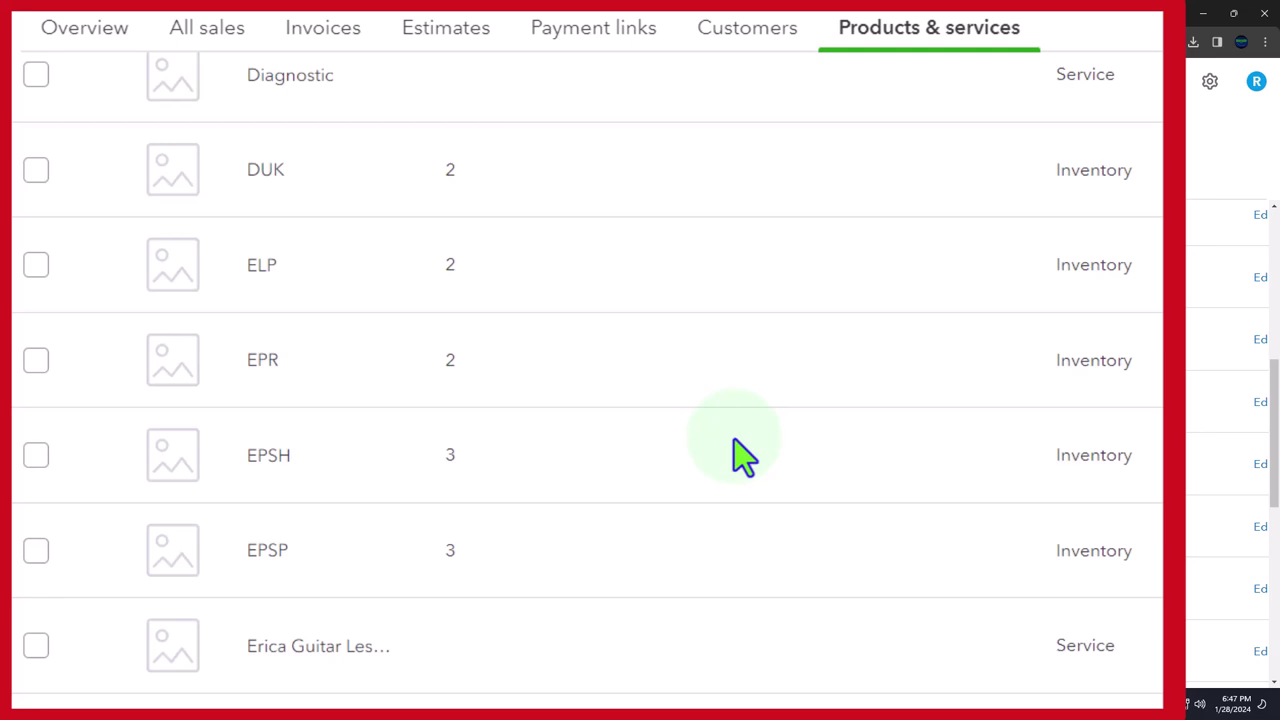
pyautogui.scroll(-3, 733, 438)
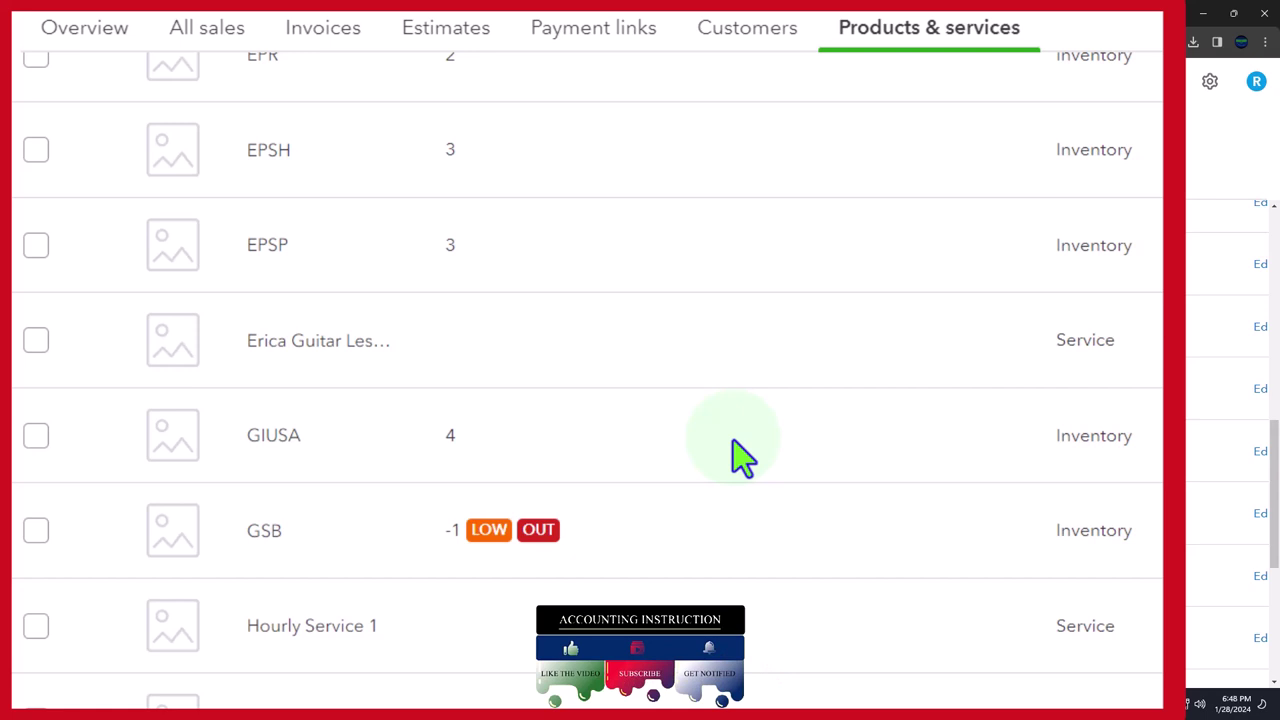
pyautogui.scroll(4, 733, 439)
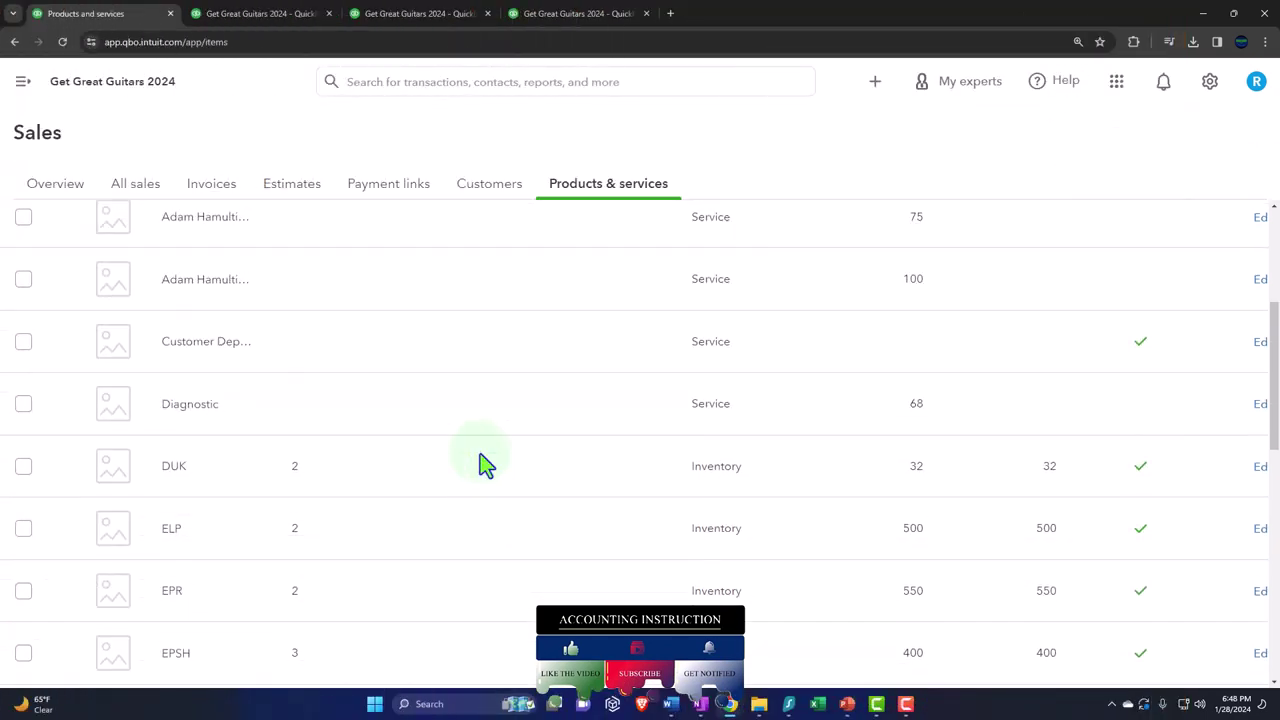
pyautogui.scroll(4, 482, 463)
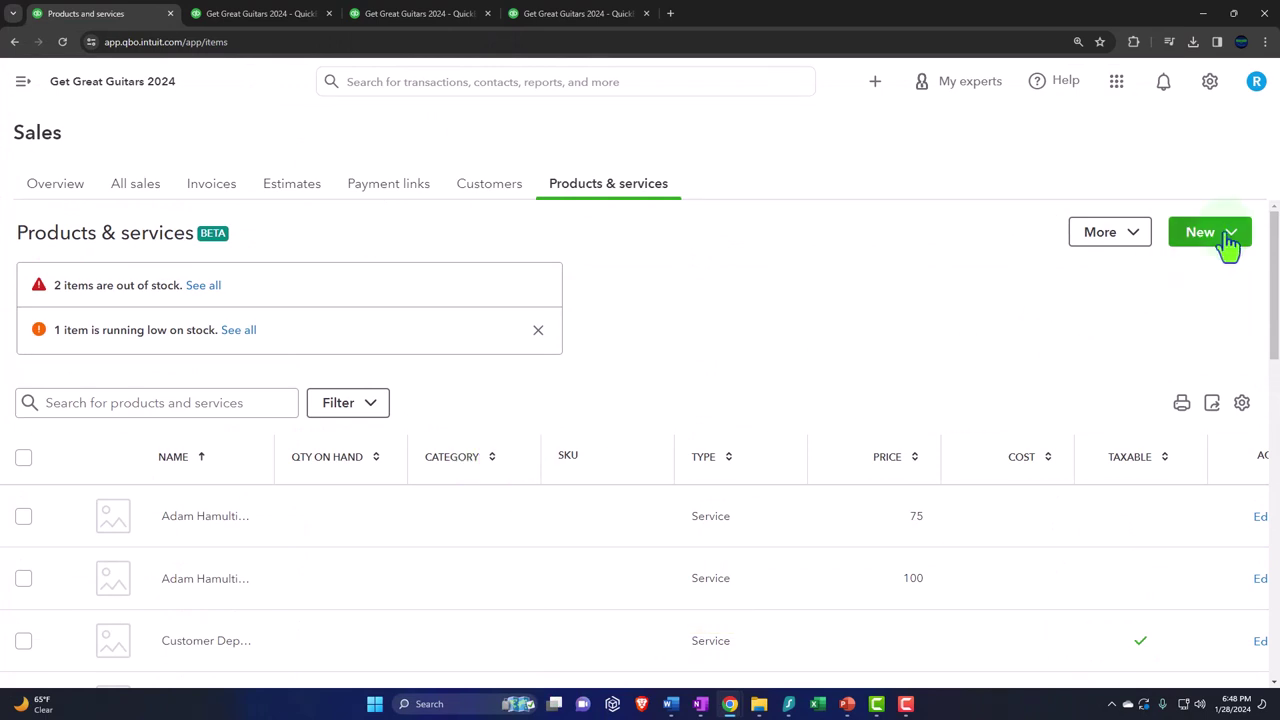
# - Start a new item of type Service and name it "Band Set Rental #1"
pyautogui.click(1224, 240)
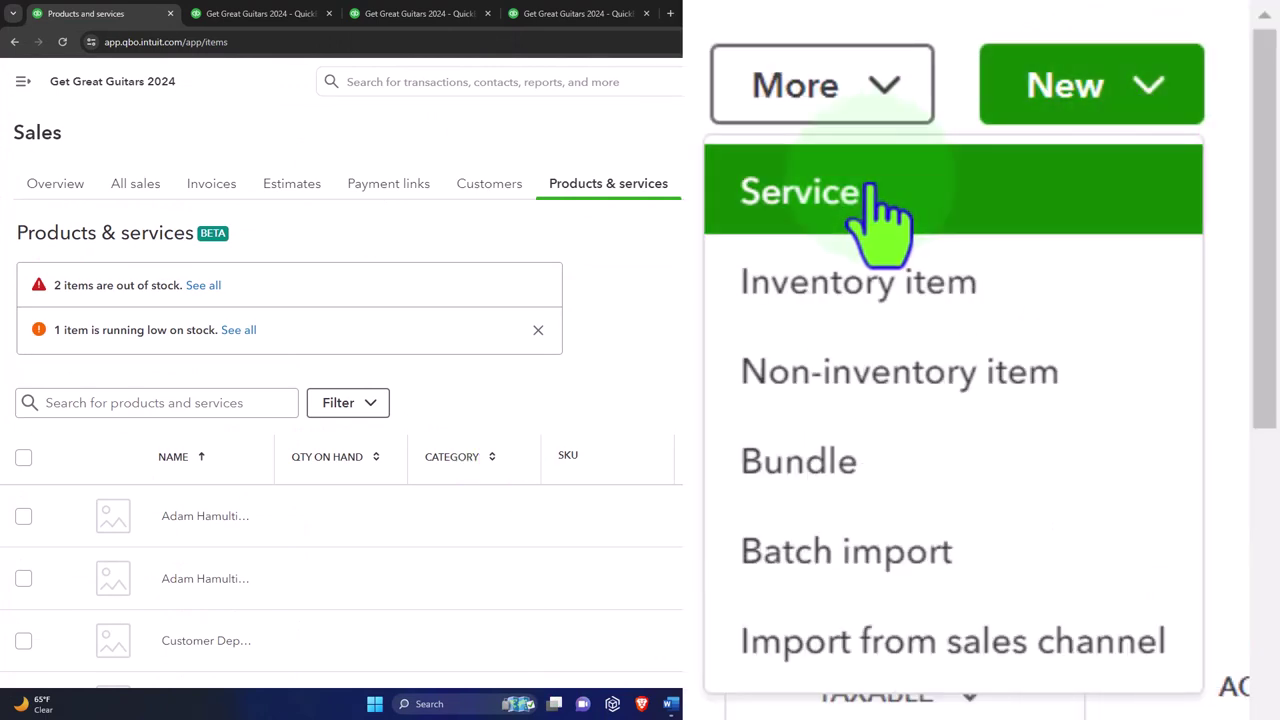
pyautogui.click(880, 215)
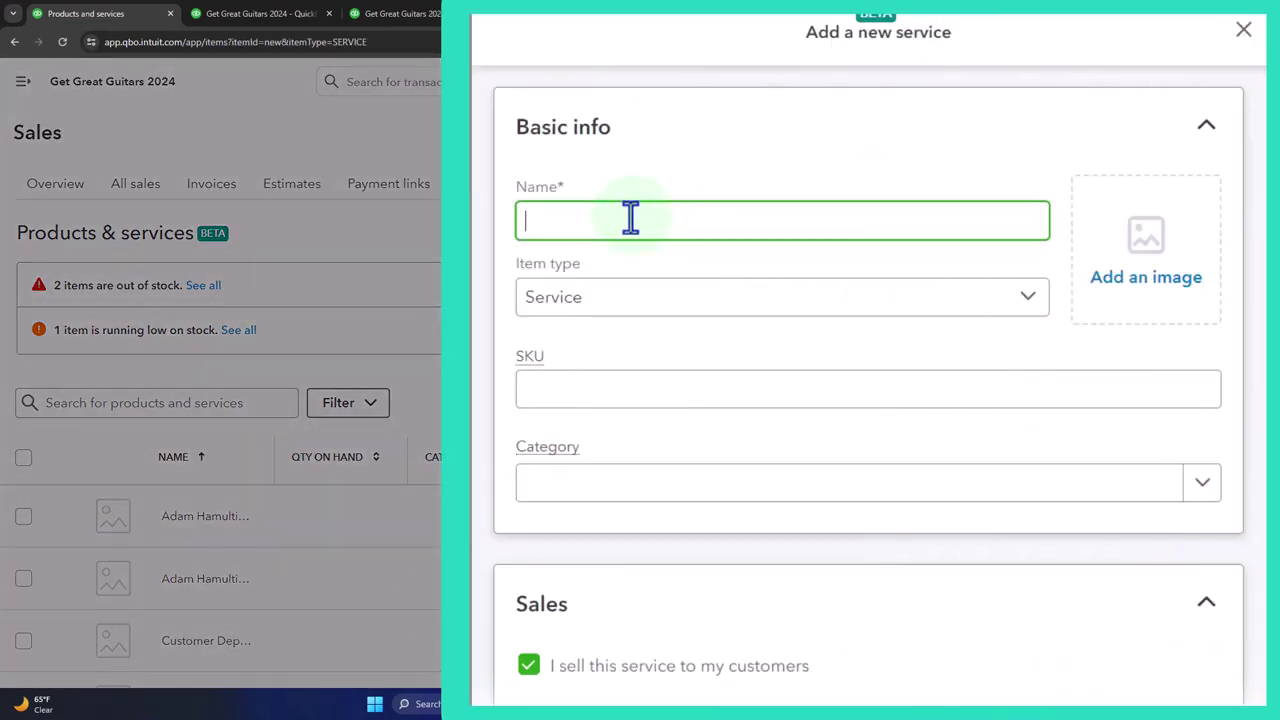
pyautogui.write('Ban')
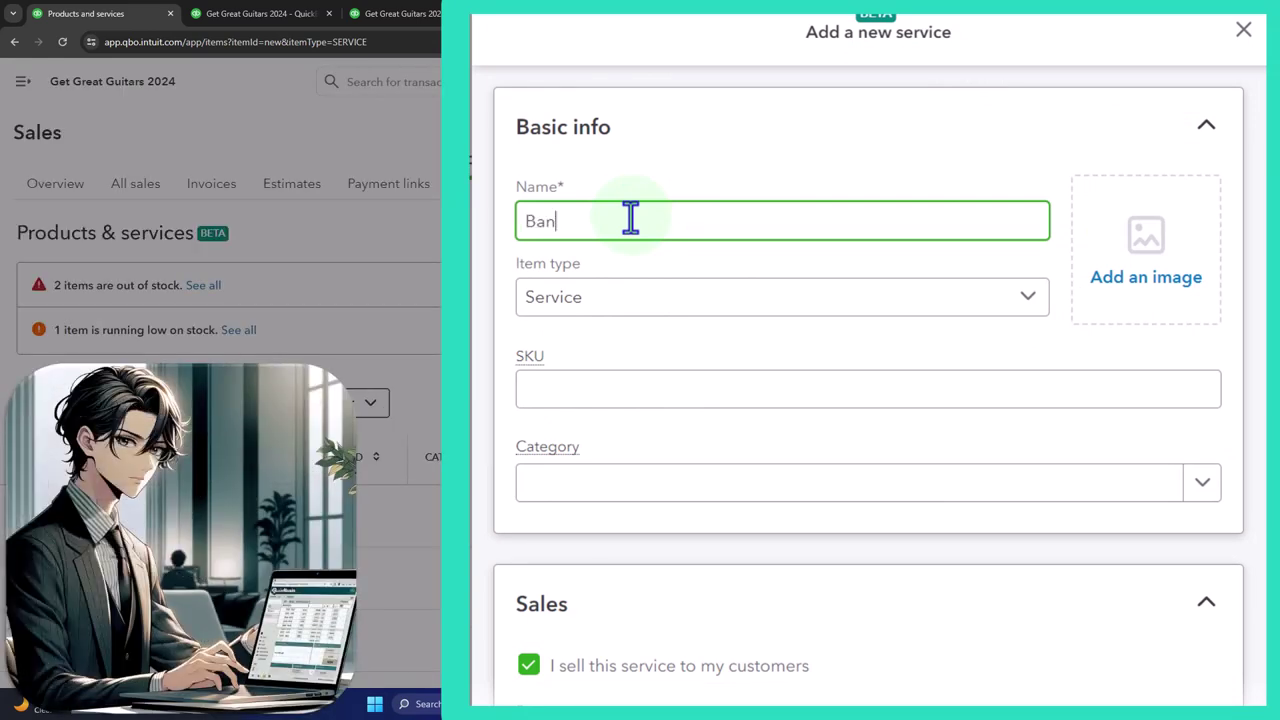
pyautogui.write('d Set Rental #1')
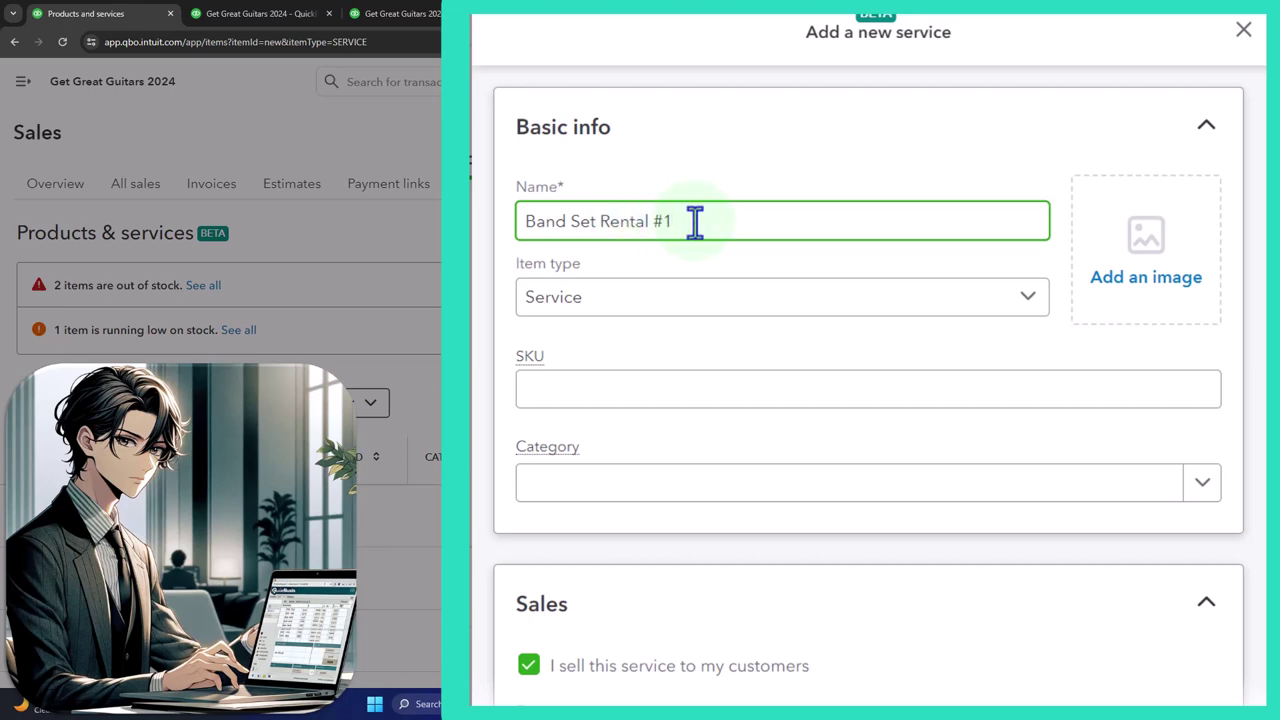
pyautogui.moveTo(694, 221); pyautogui.dragTo(474, 240)
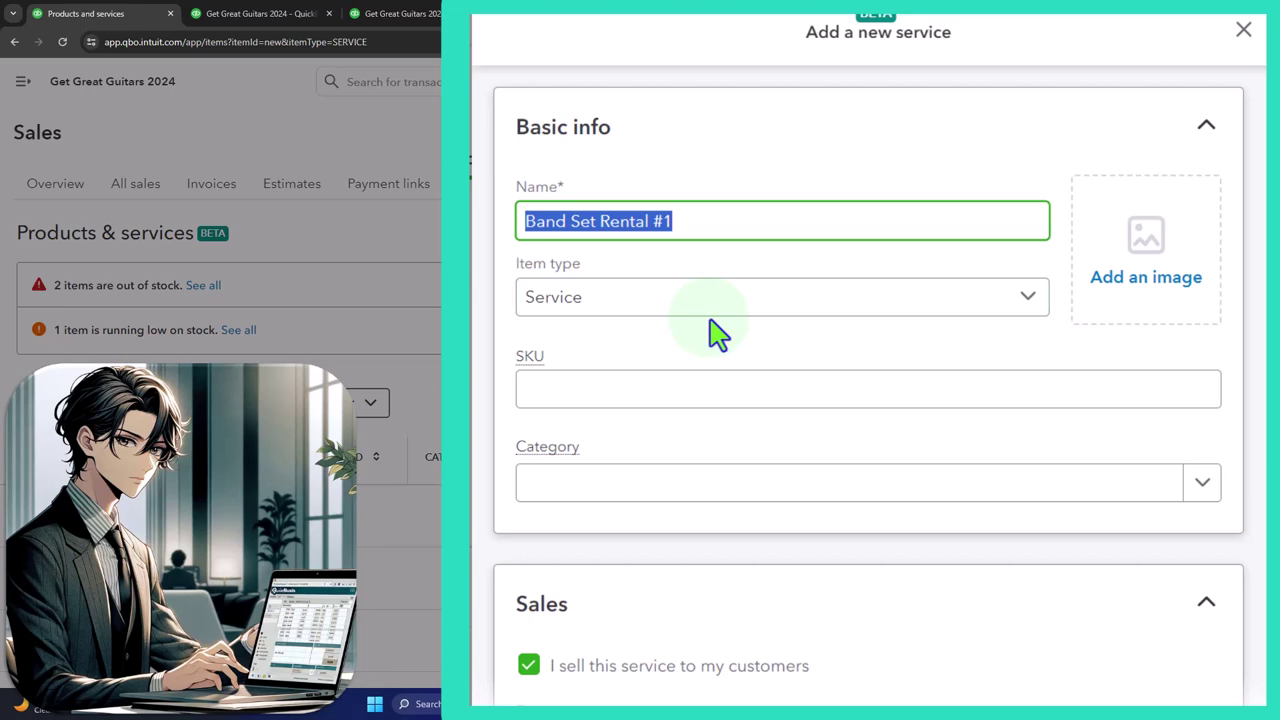
pyautogui.click(922, 306)
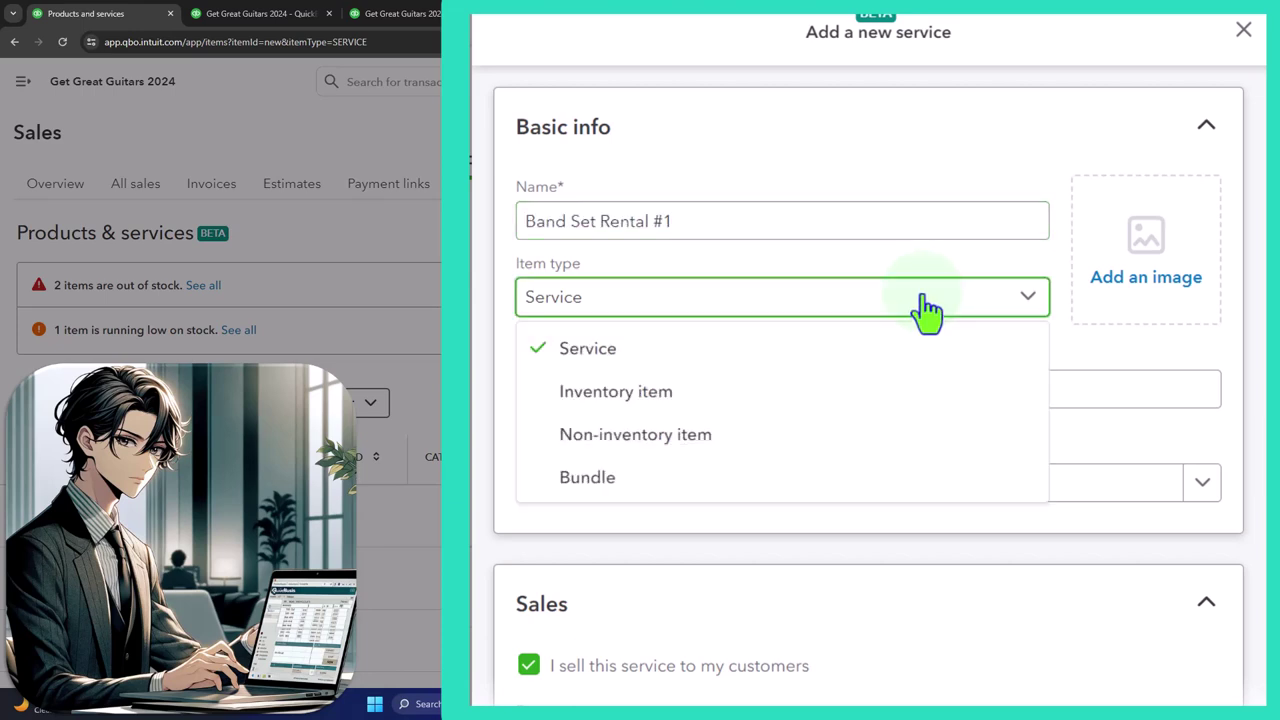
pyautogui.click(690, 303)
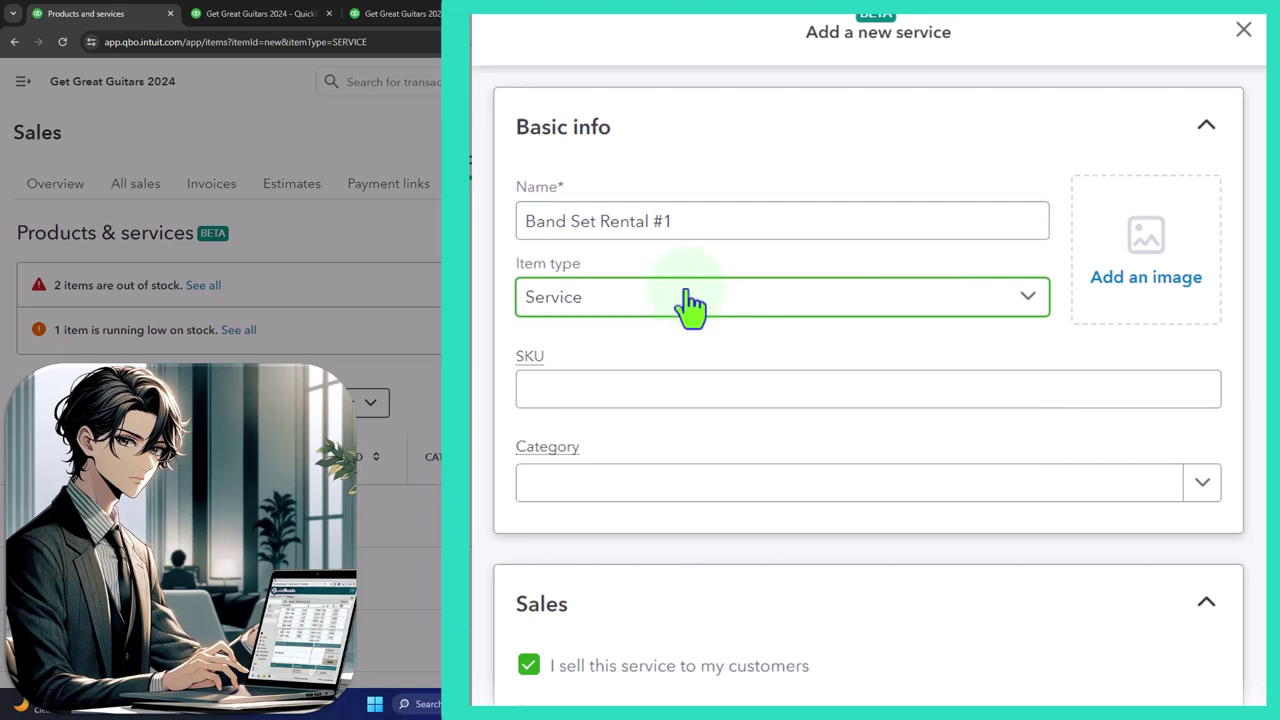
pyautogui.click(615, 390)
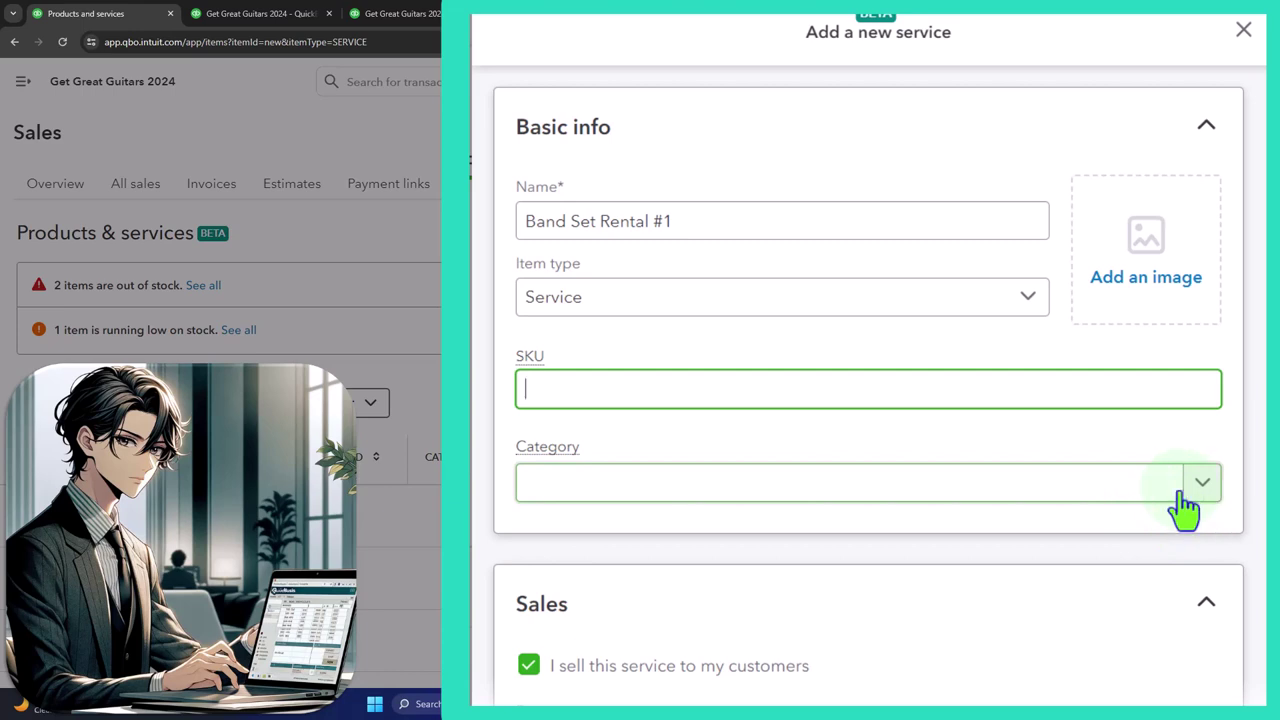
# - Create a new category named "Rental Items" and assign it to the Band Set Rental #1 service
pyautogui.click(676, 497)
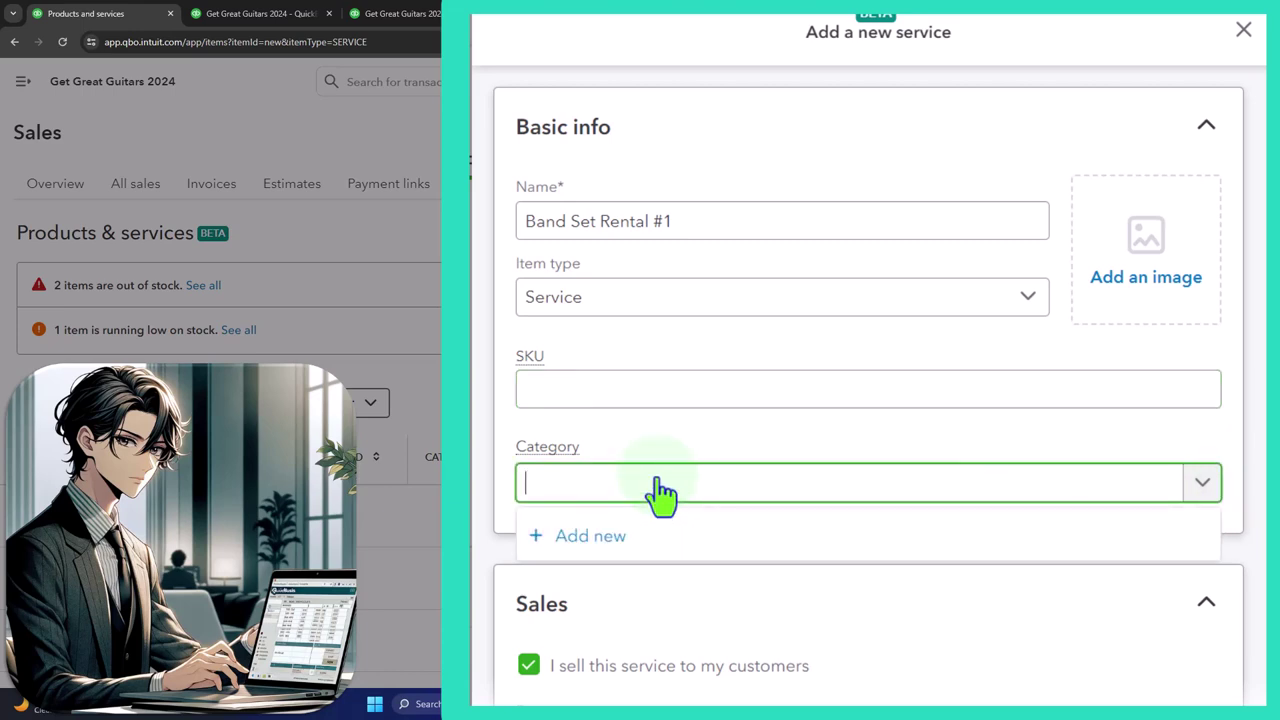
pyautogui.click(596, 537)
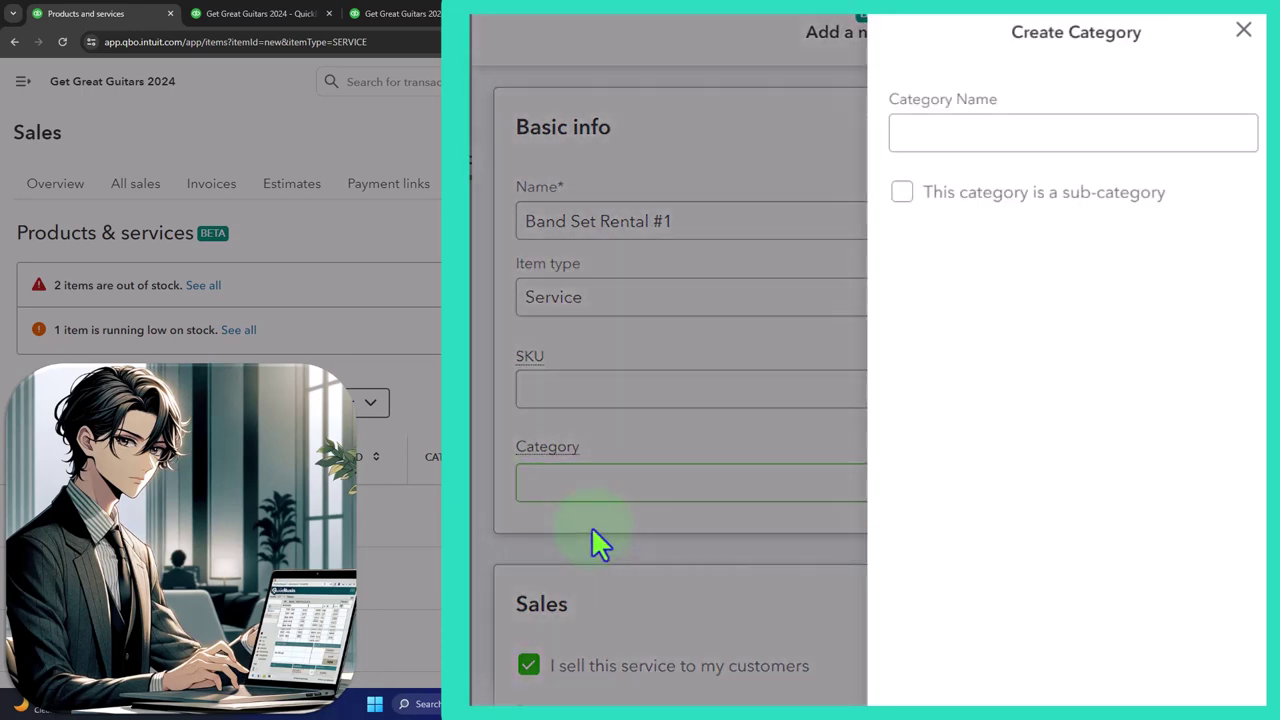
pyautogui.click(967, 136)
pyautogui.write('E')
pyautogui.press('BackSpace')
pyautogui.write('RE')
pyautogui.press('BackSpace')
pyautogui.write('ental Items')
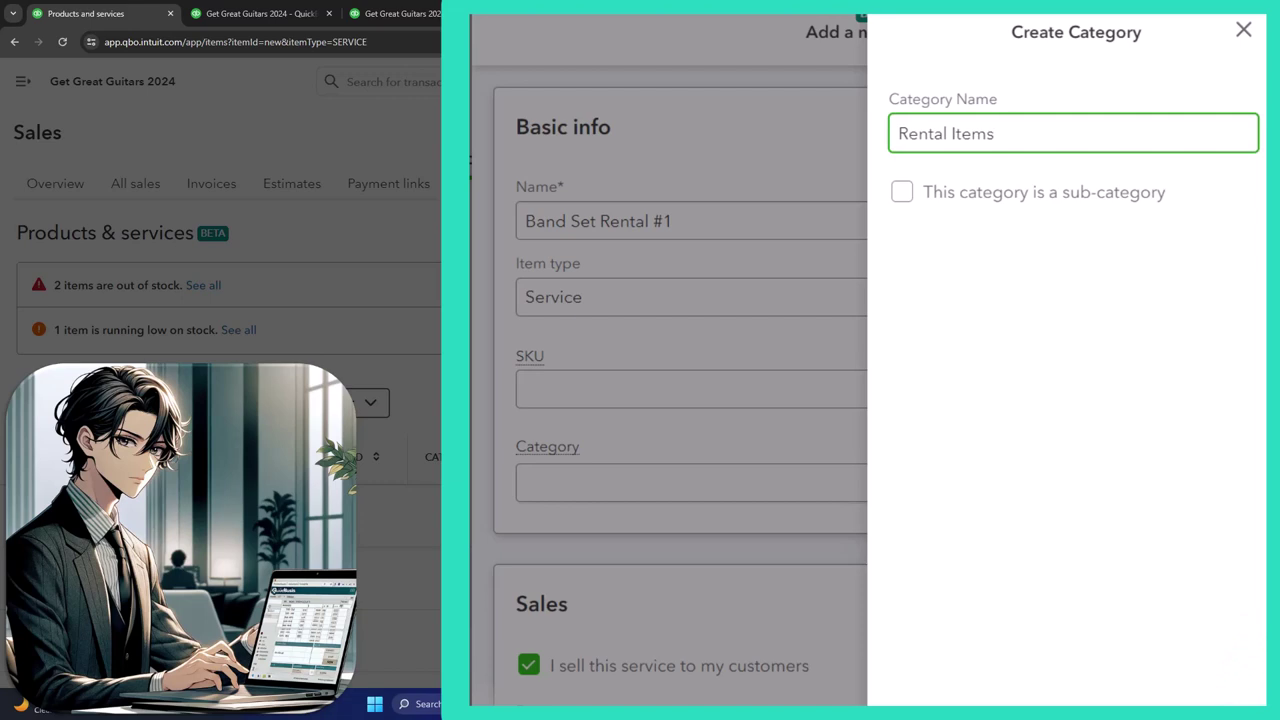
pyautogui.press('Return')
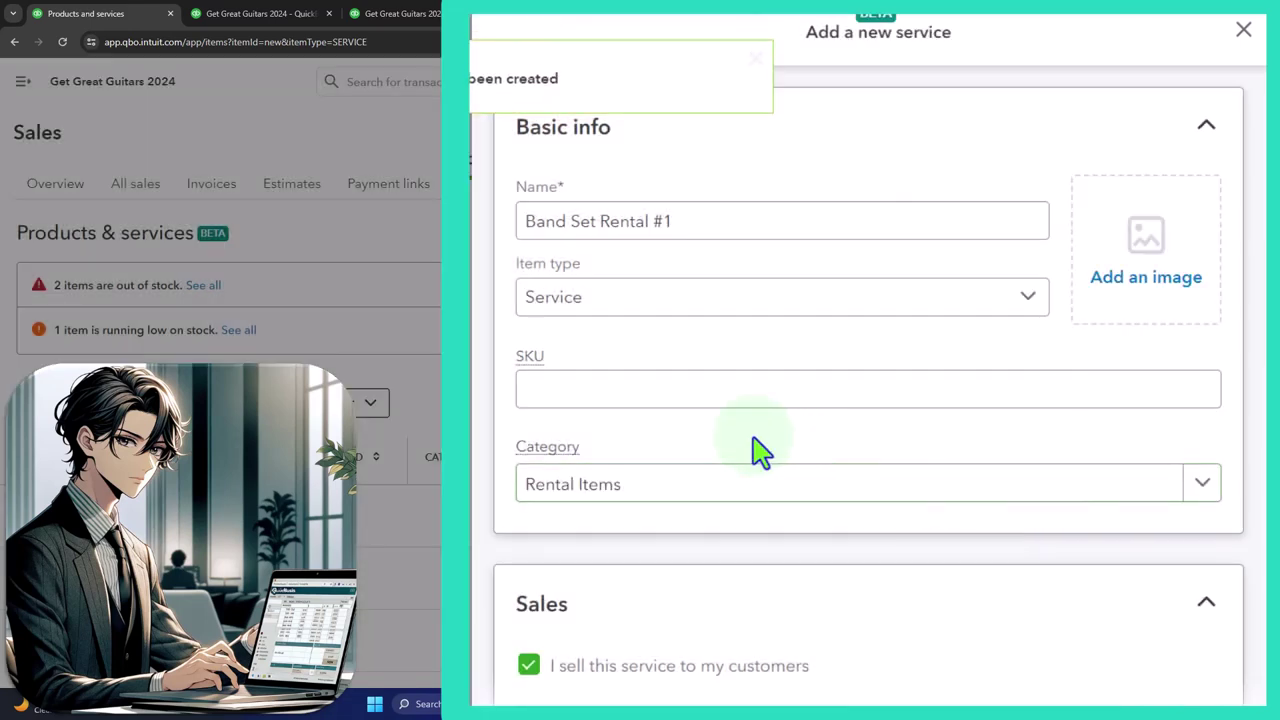
# - Enter the service's sales description as "Band Set Rental #1 - 2 Guitars, 1 Drum Set, 1 Base, & Amp", reusing the item name
pyautogui.scroll(-3, 617, 497)
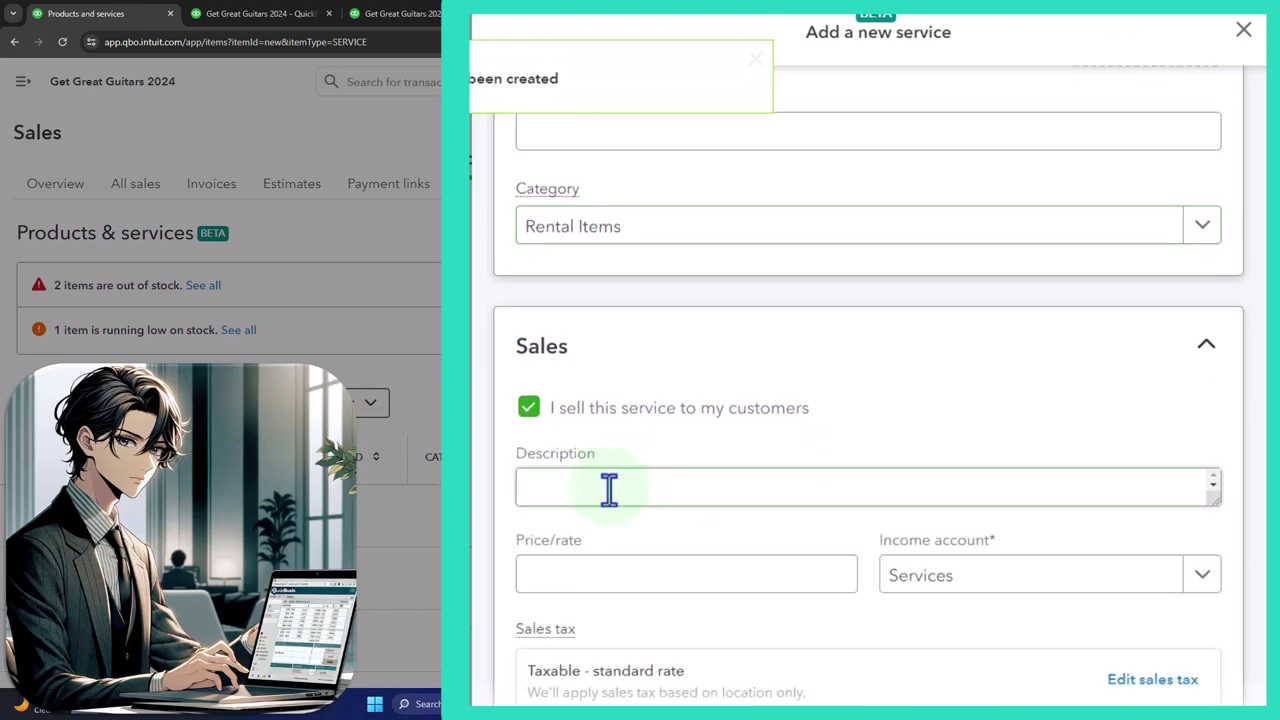
pyautogui.click(594, 490)
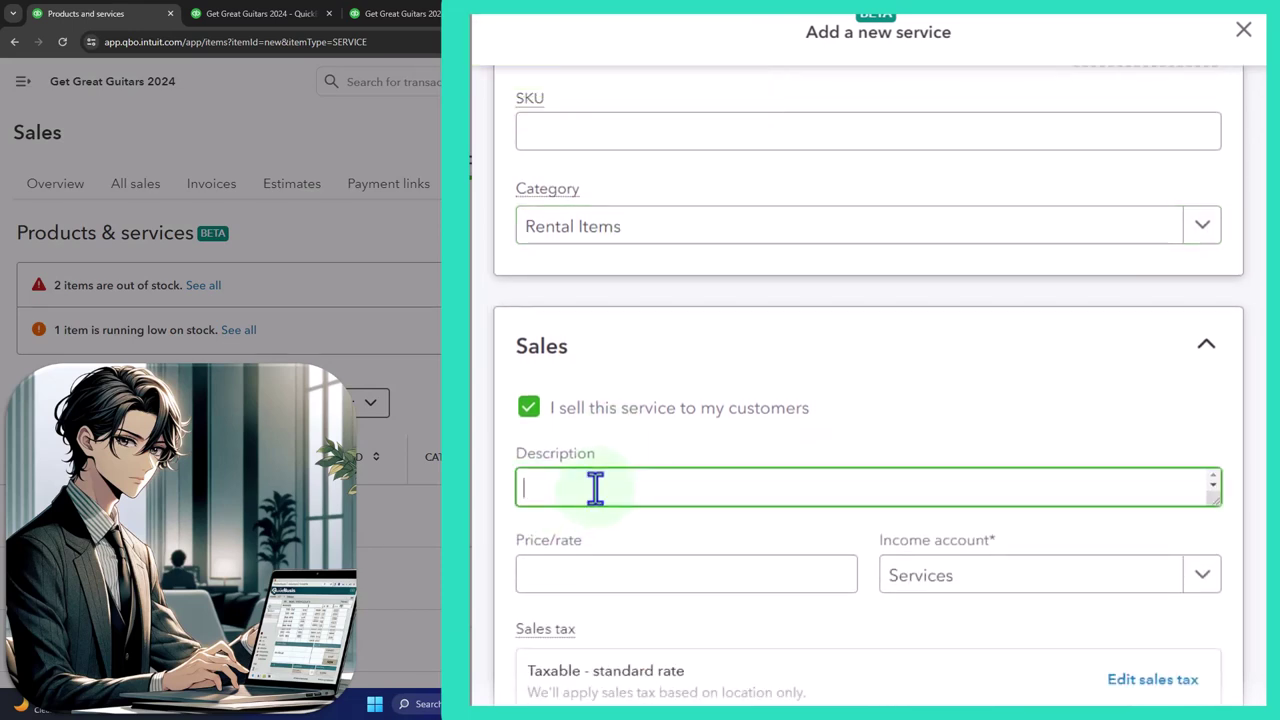
pyautogui.scroll(3, 637, 306)
pyautogui.moveTo(697, 223); pyautogui.dragTo(480, 222)
pyautogui.hotkey('ctrl', 'c')
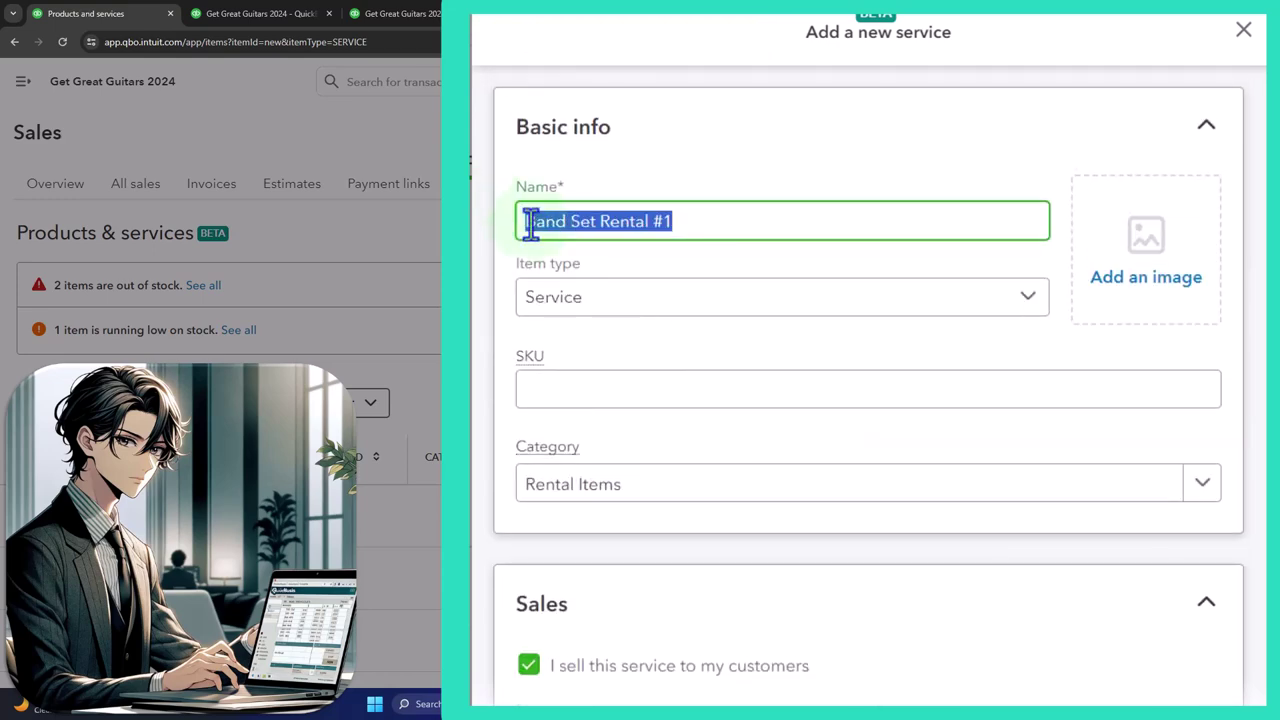
pyautogui.scroll(-3, 734, 377)
pyautogui.click(594, 410)
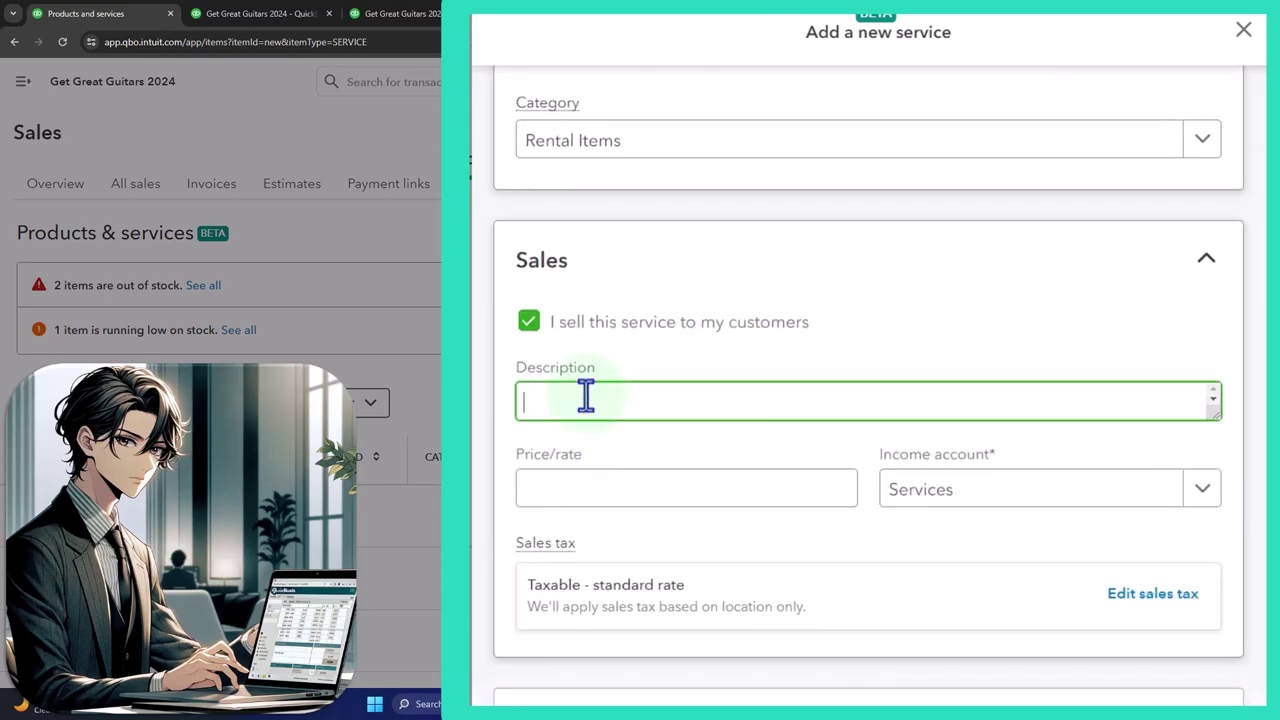
pyautogui.hotkey('ctrl', 'v')
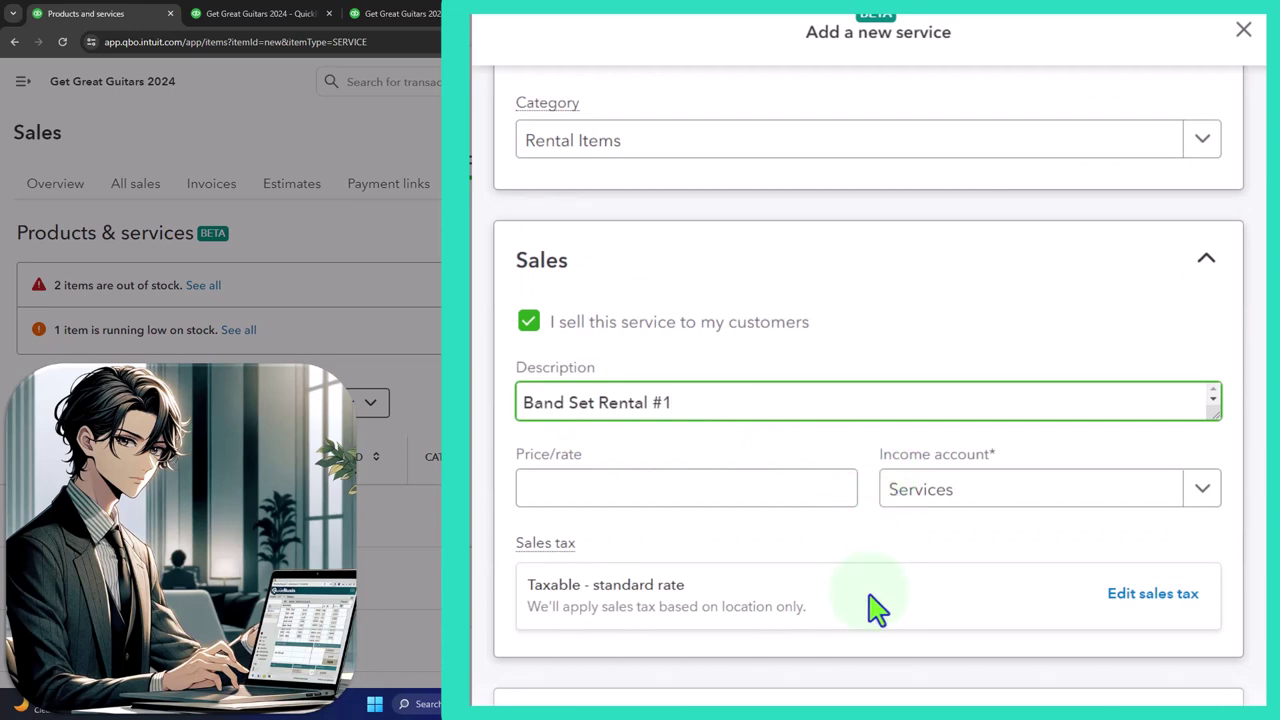
pyautogui.write('- 2 Guitars, 1 D')
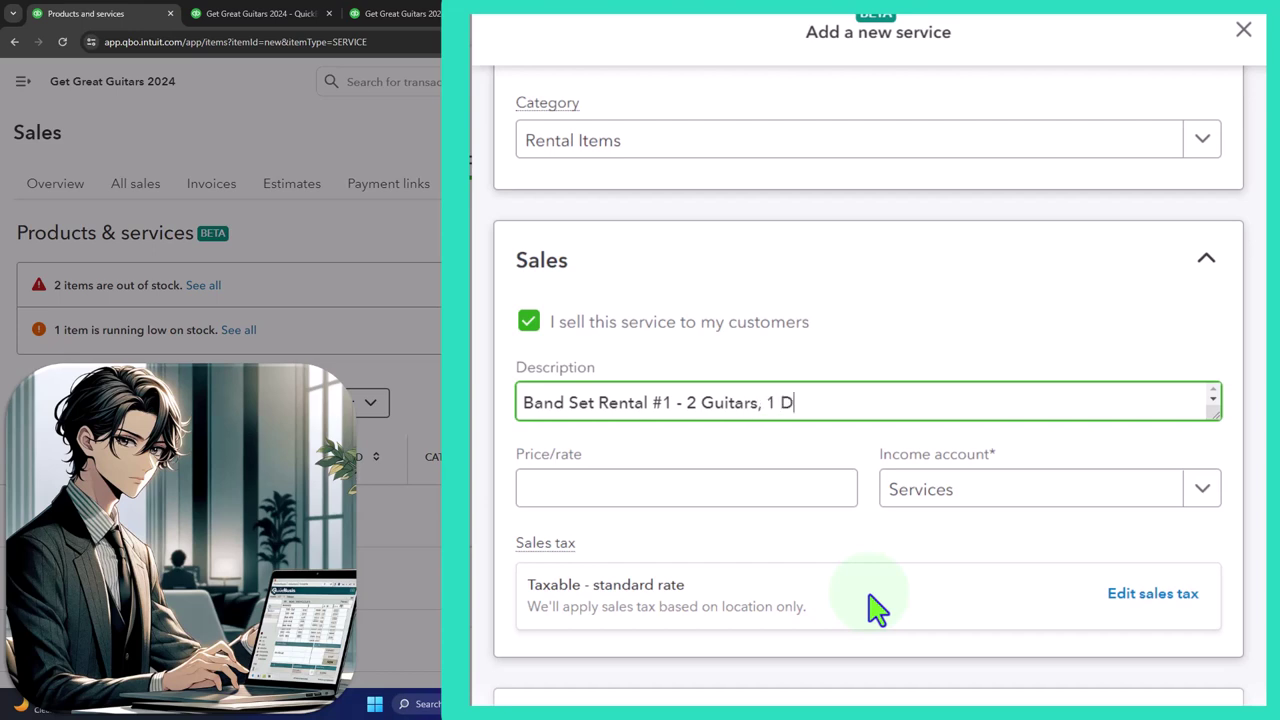
pyautogui.write('rum Set, 1 Base, & ')
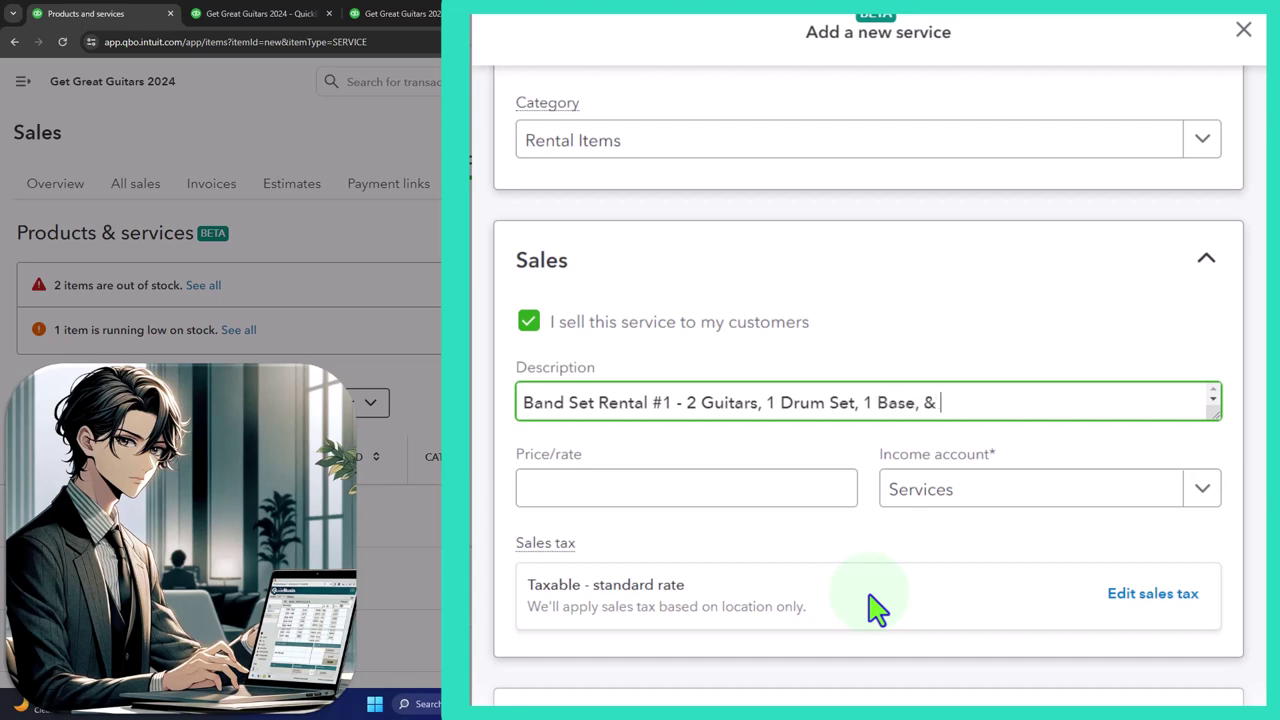
pyautogui.write('Amp')
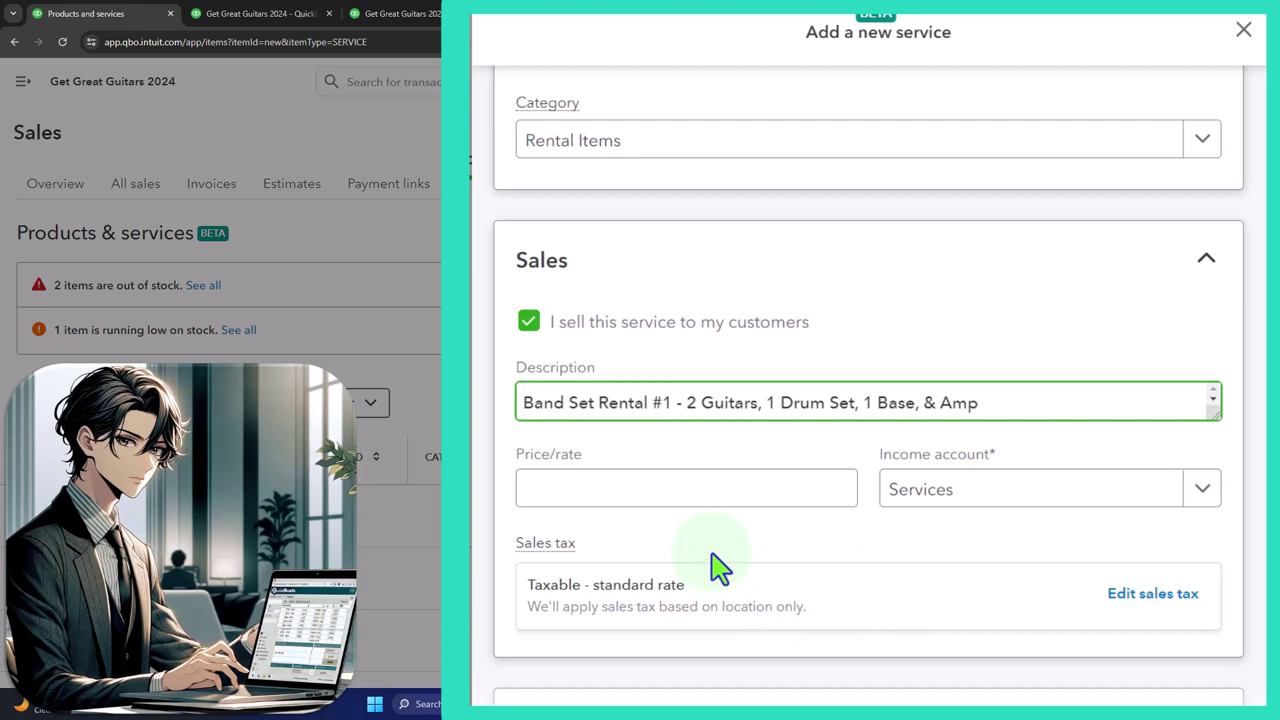
# - Set the Band Set Rental #1 service's price/rate to 2000
pyautogui.click(635, 492)
pyautogui.write('2000')
pyautogui.press('Tab')
pyautogui.scroll(-2, 723, 491)
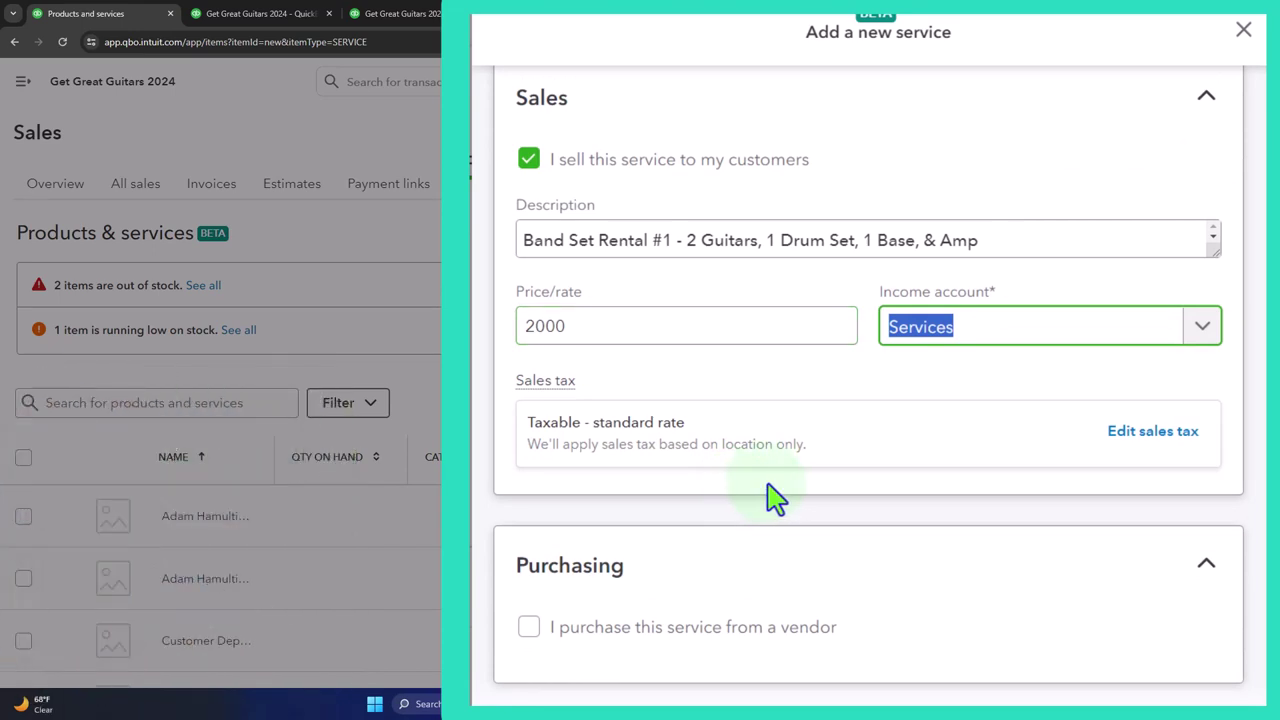
# - Compare the available income account choices with the income lines on the January–February 2024 Profit and Loss report
pyautogui.click(1203, 330)
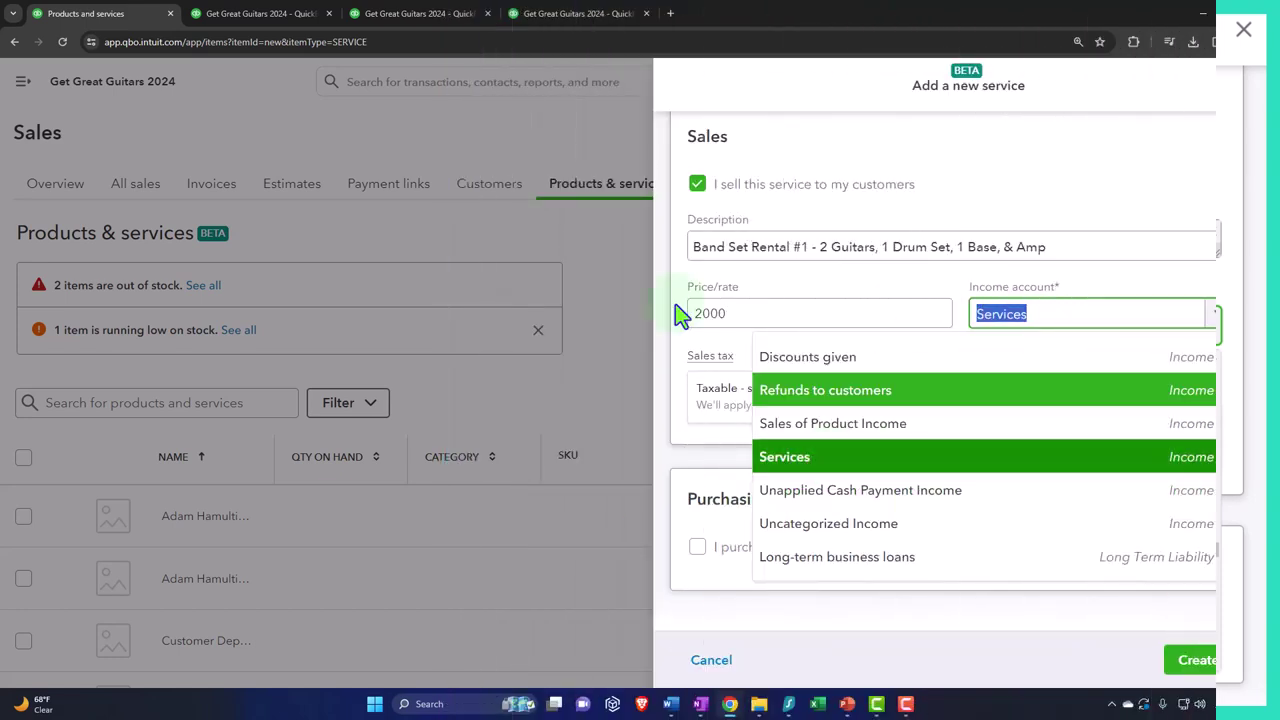
pyautogui.click(424, 16)
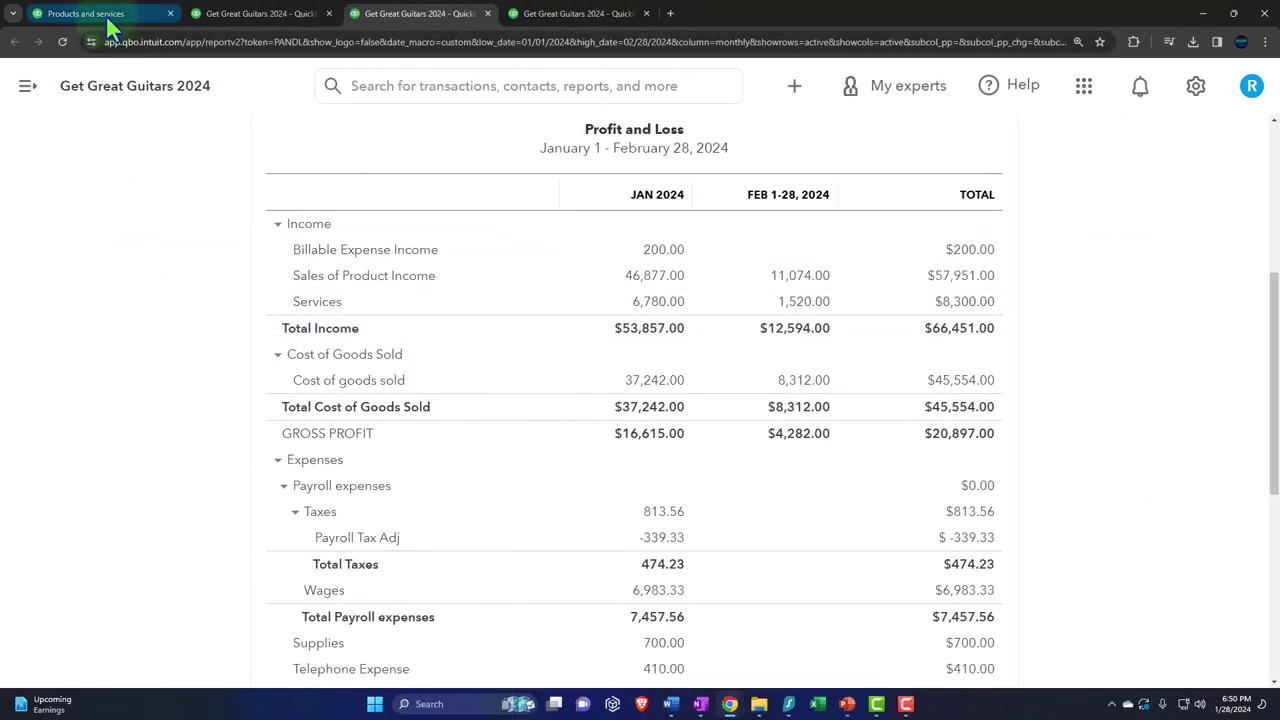
pyautogui.click(106, 15)
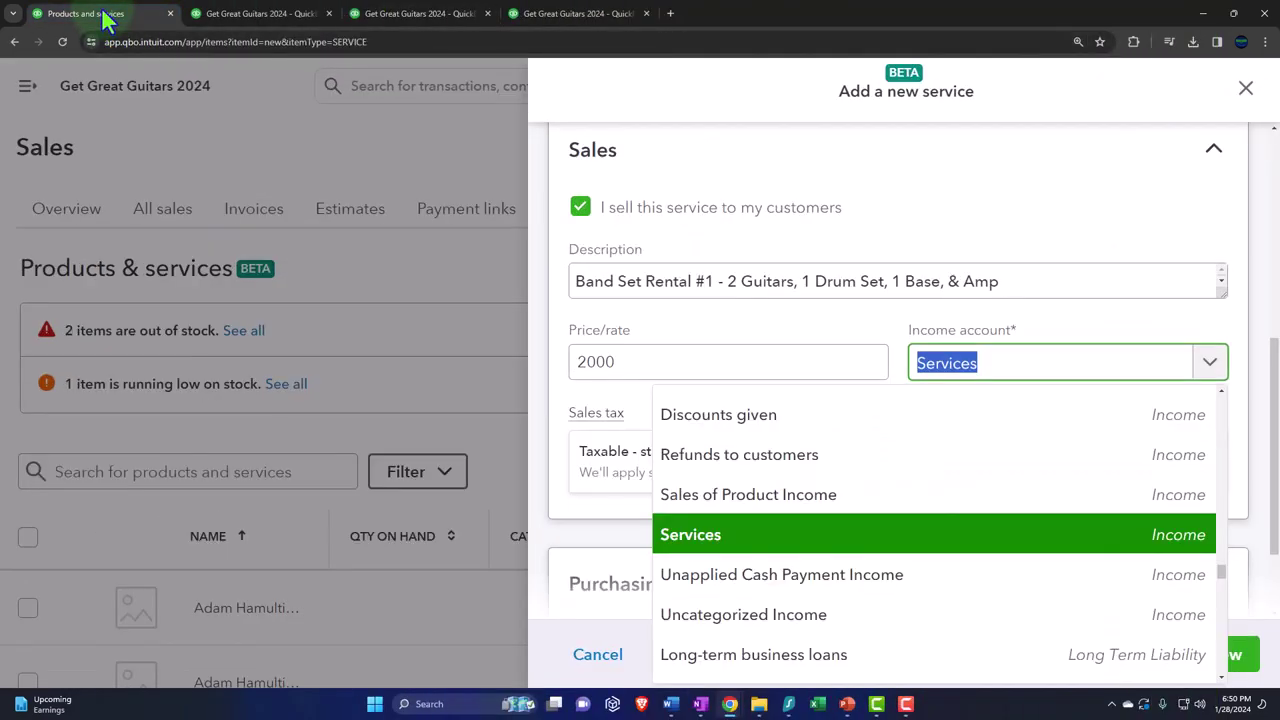
# - Start a new account for the service's income, with account type Income and detail type Other Primary Income
pyautogui.scroll(15, 883, 630)
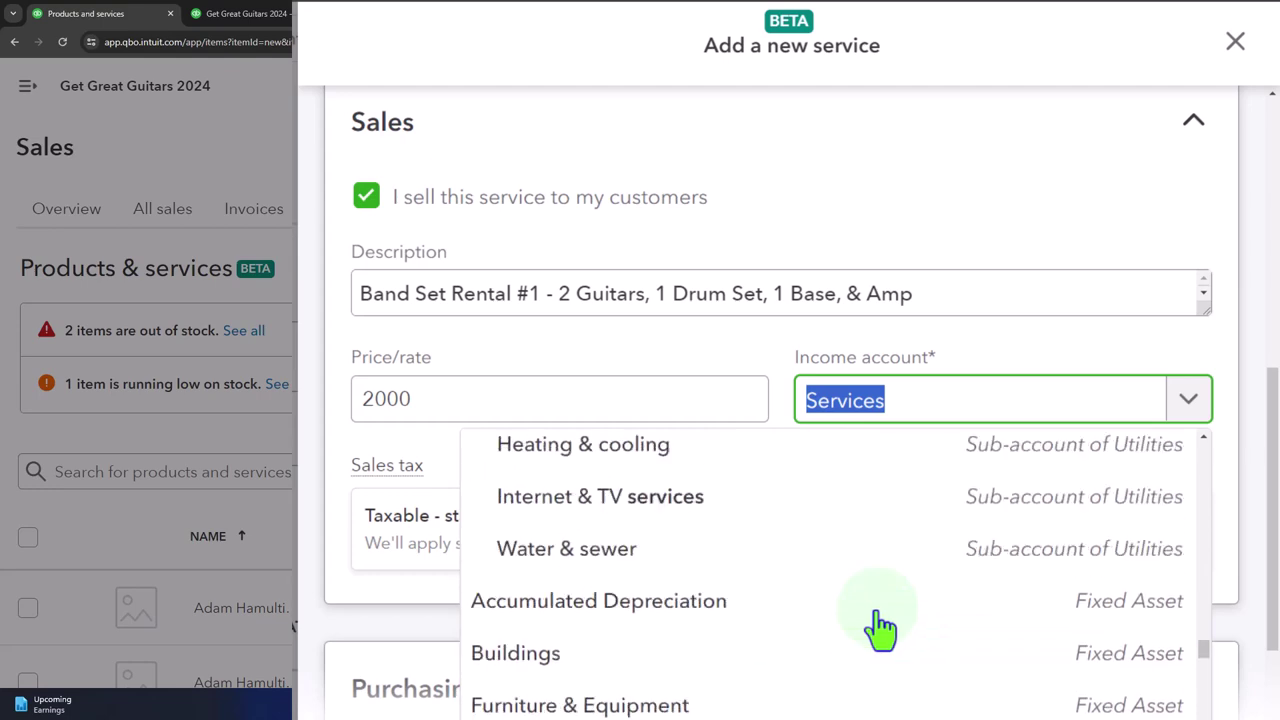
pyautogui.scroll(8, 770, 625)
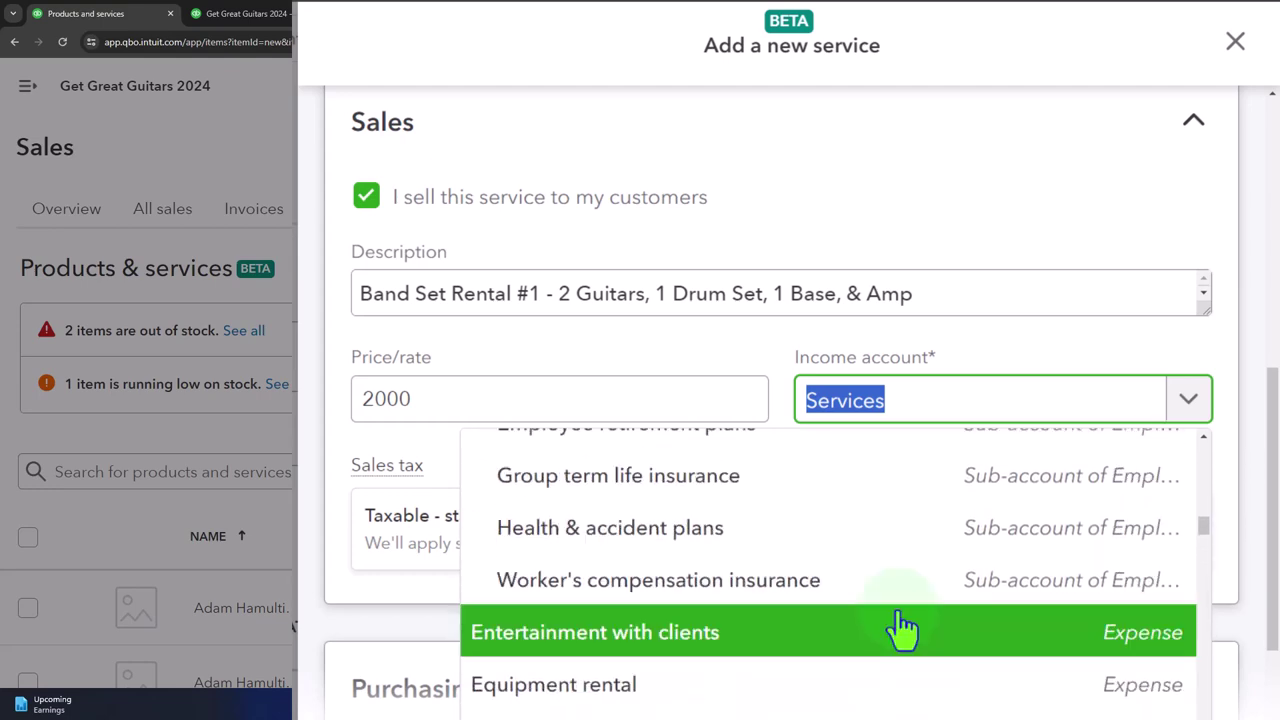
pyautogui.moveTo(1211, 534); pyautogui.dragTo(1048, 457)
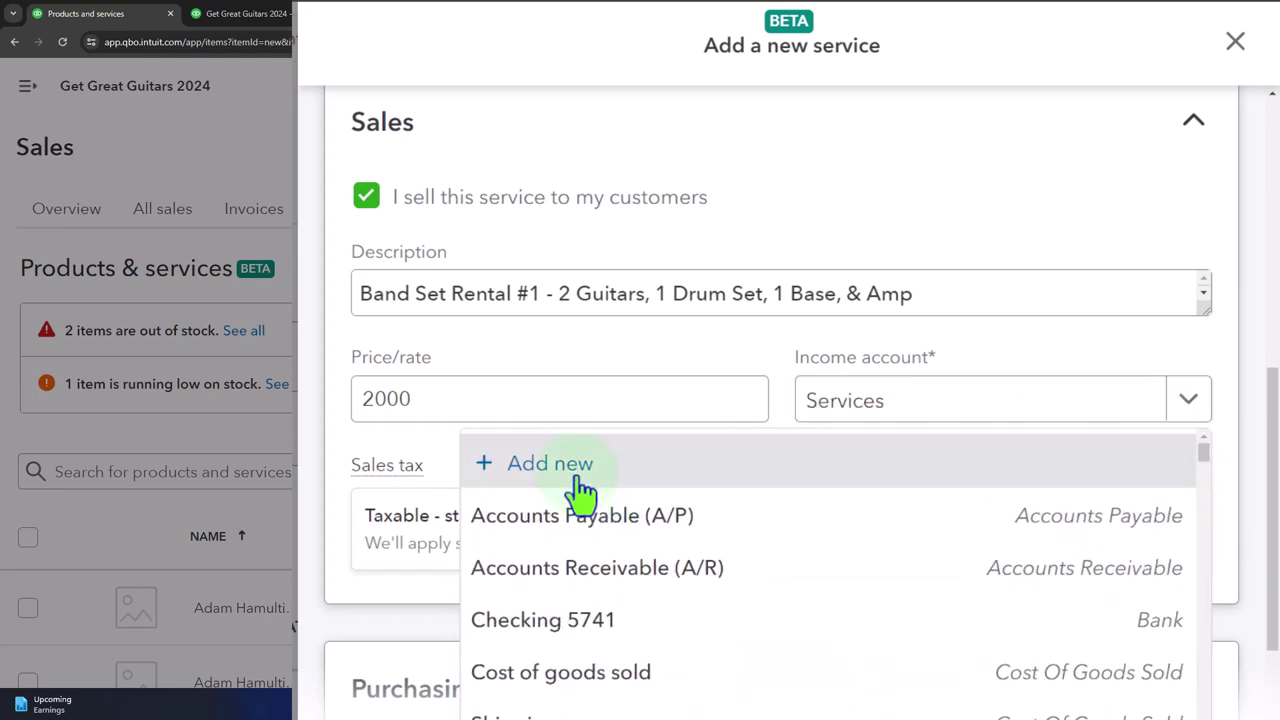
pyautogui.press('Escape')
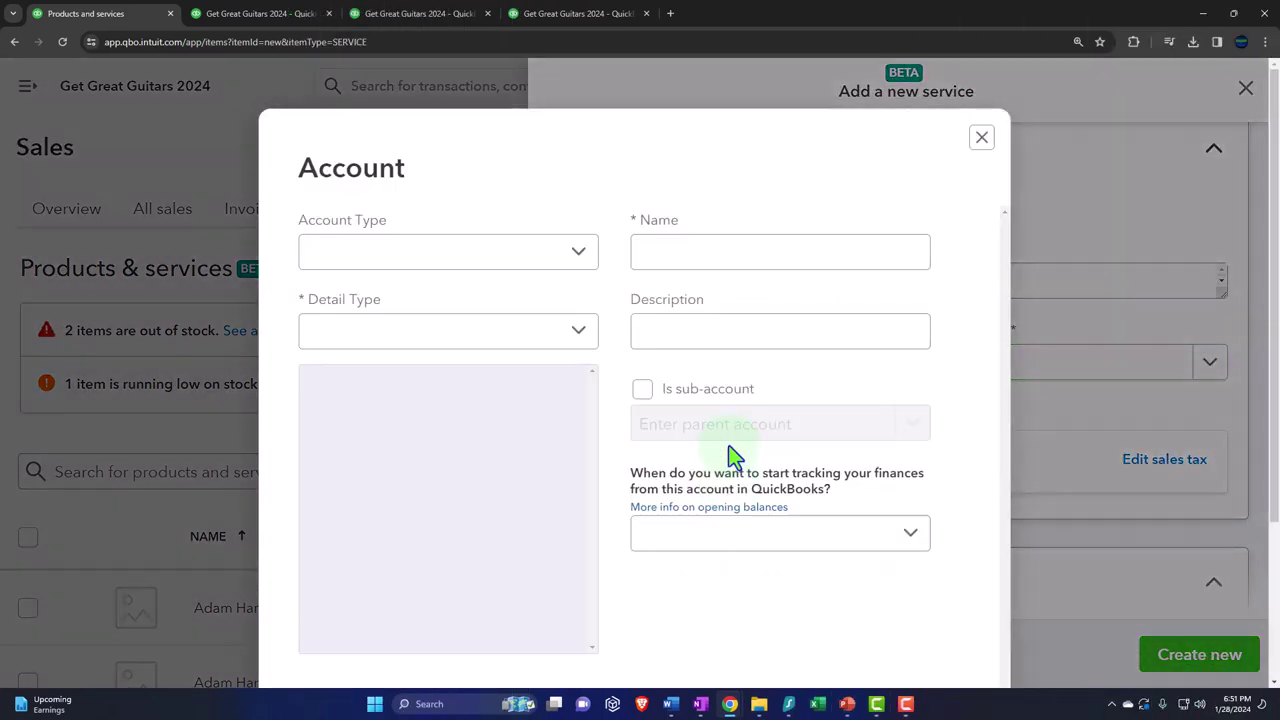
pyautogui.click(407, 262)
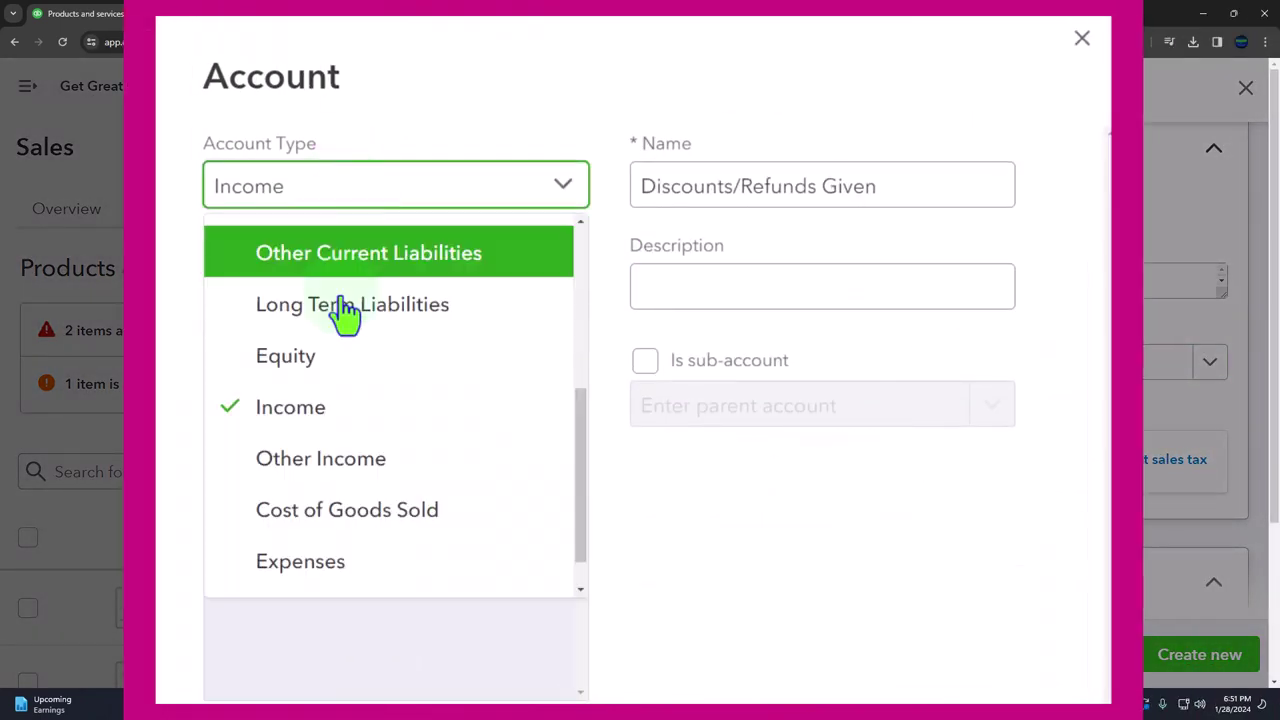
pyautogui.click(329, 420)
pyautogui.click(455, 298)
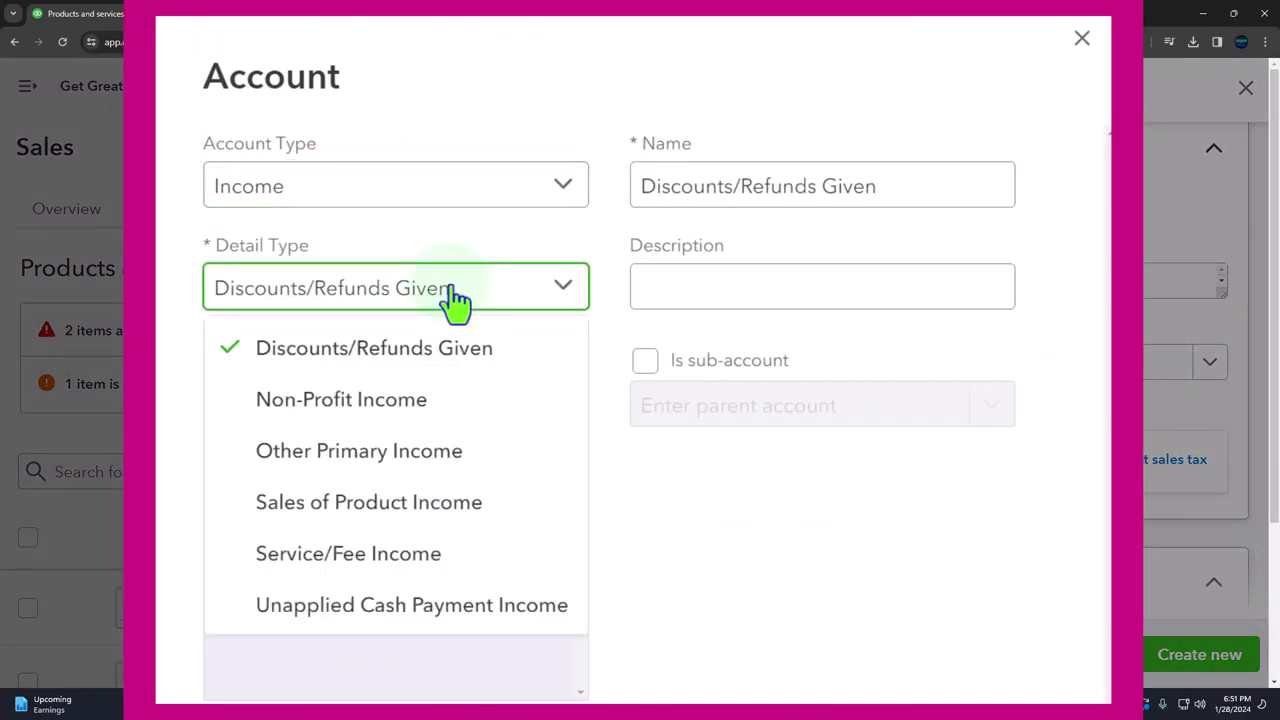
pyautogui.click(457, 448)
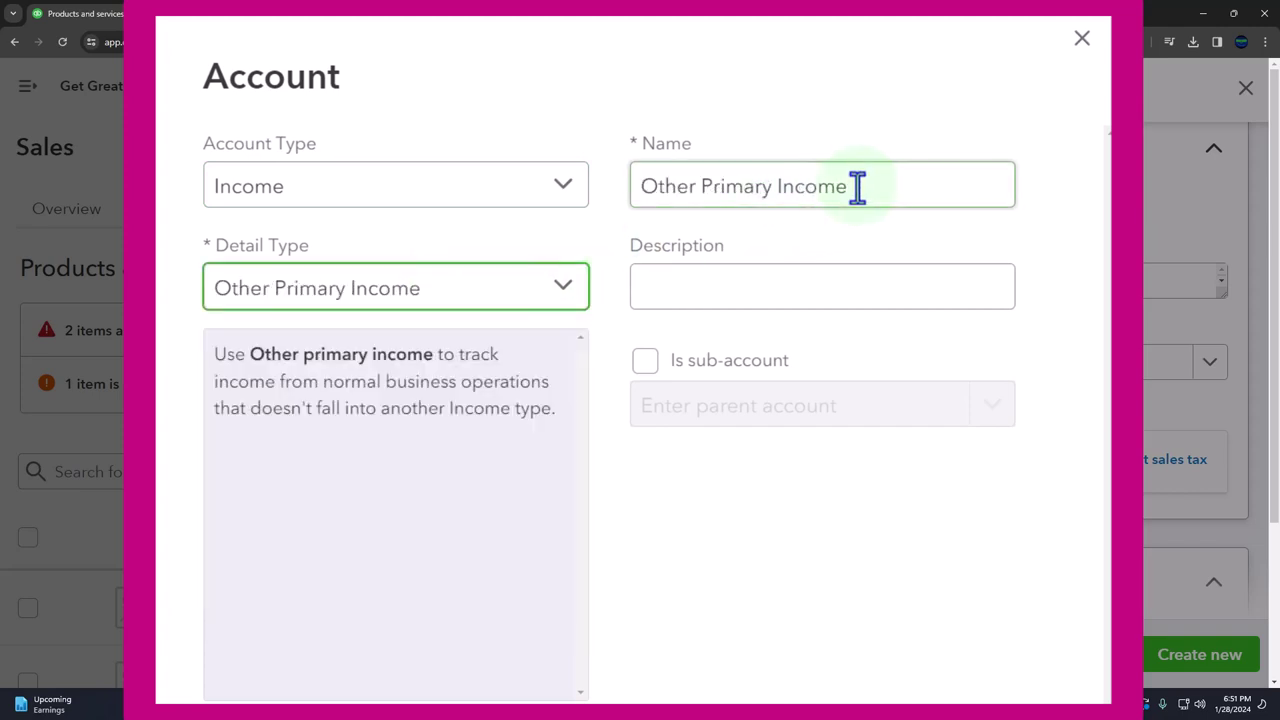
# - Name the new account "Equipment Rental Income" and save it as the service's income account
pyautogui.moveTo(849, 189); pyautogui.dragTo(375, 175)
pyautogui.write('Re')
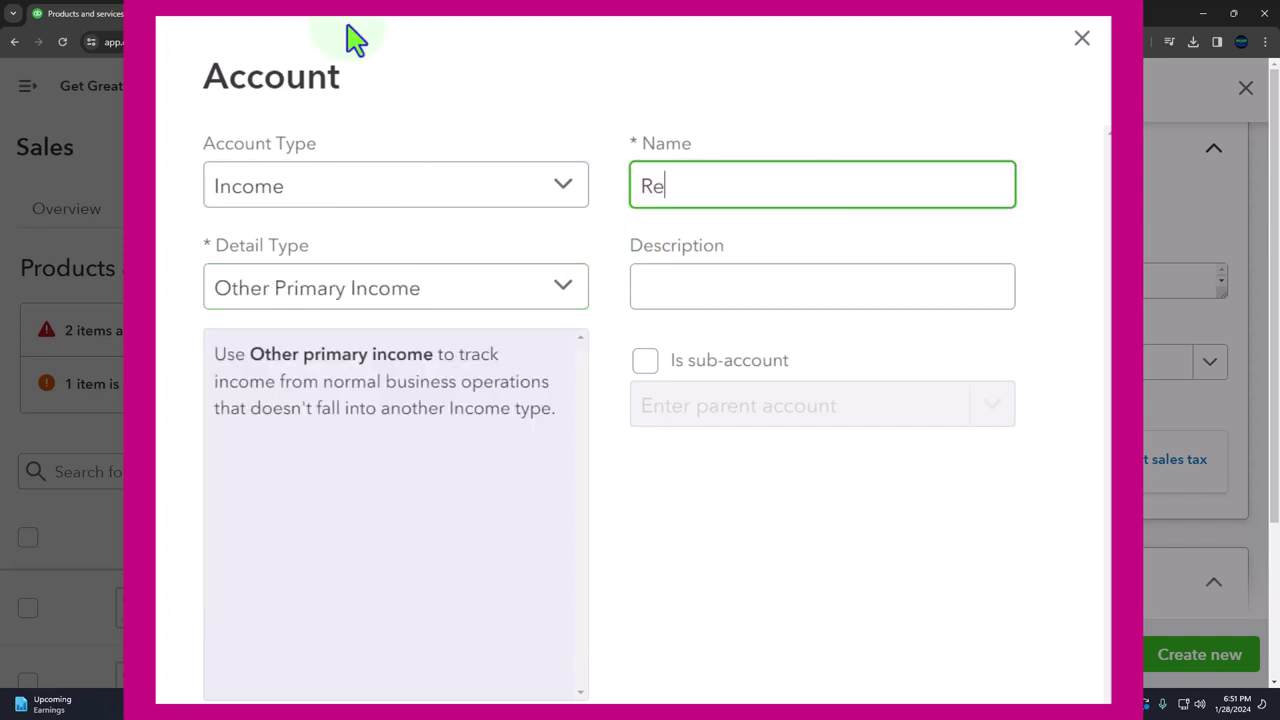
pyautogui.write('ntal Income')
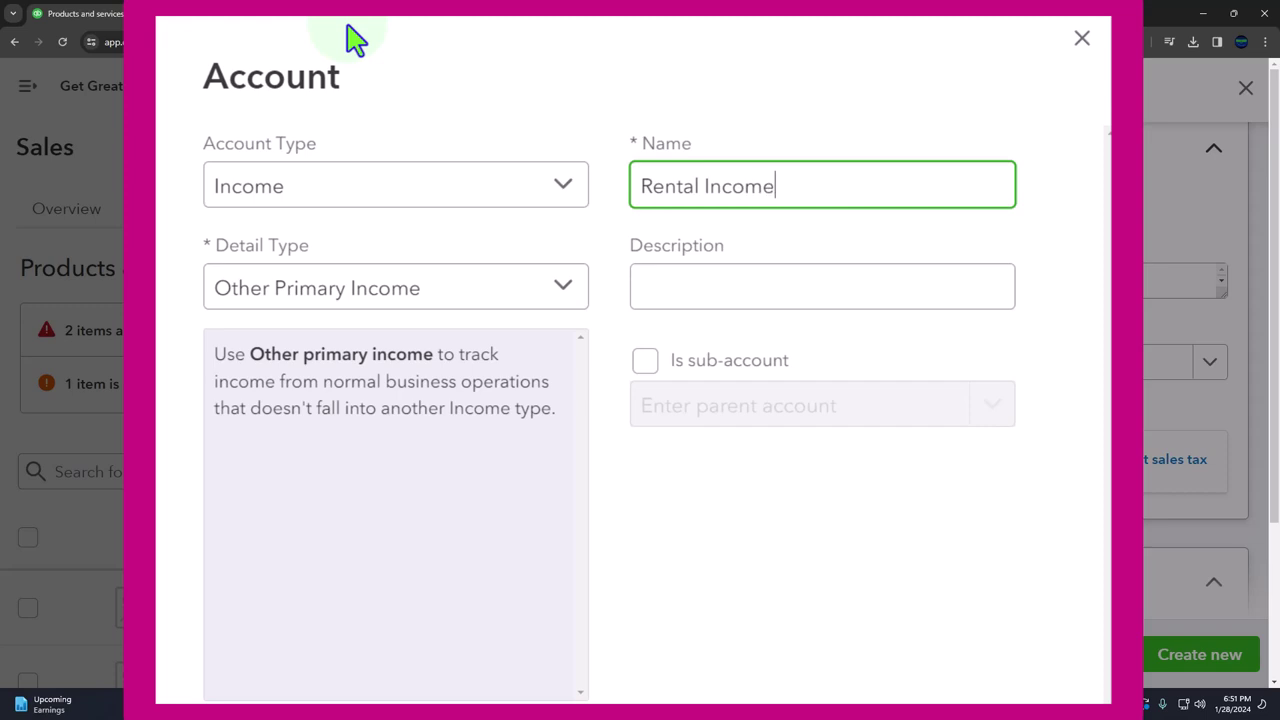
pyautogui.write('Equipmetn')
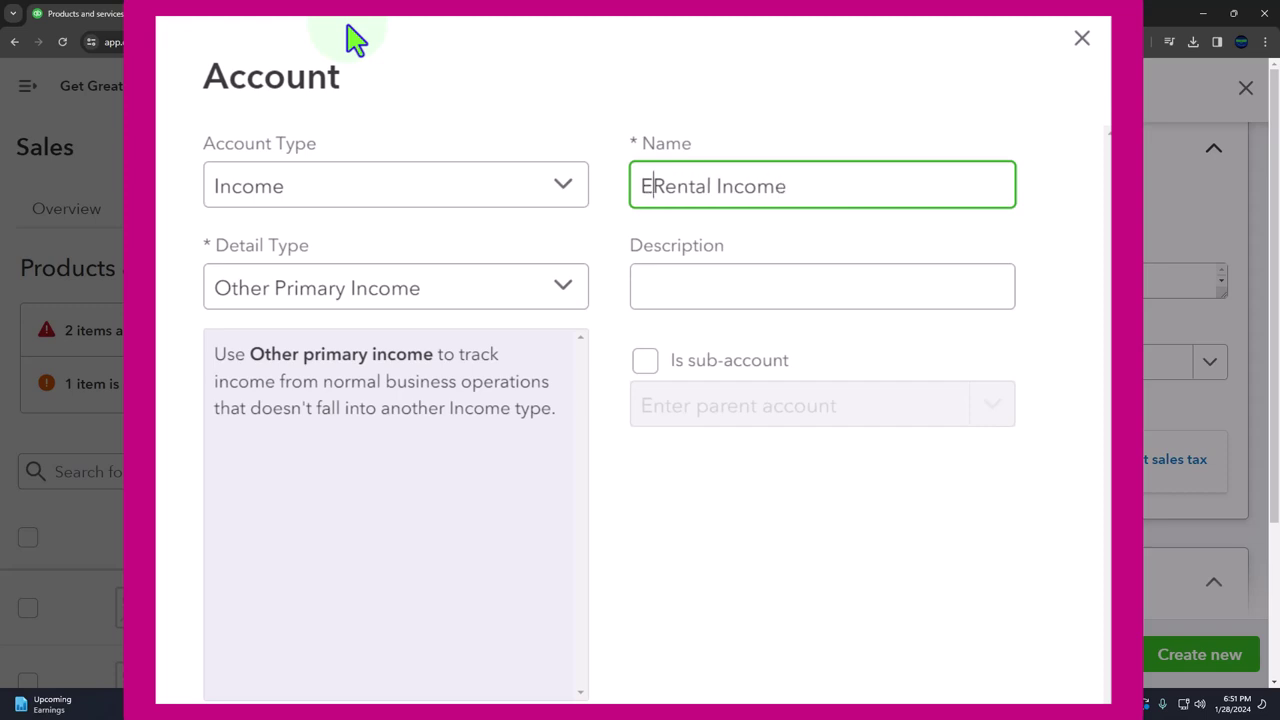
pyautogui.press('BackSpace')
pyautogui.press('BackSpace')
pyautogui.press('BackSpace')
pyautogui.write('nt')
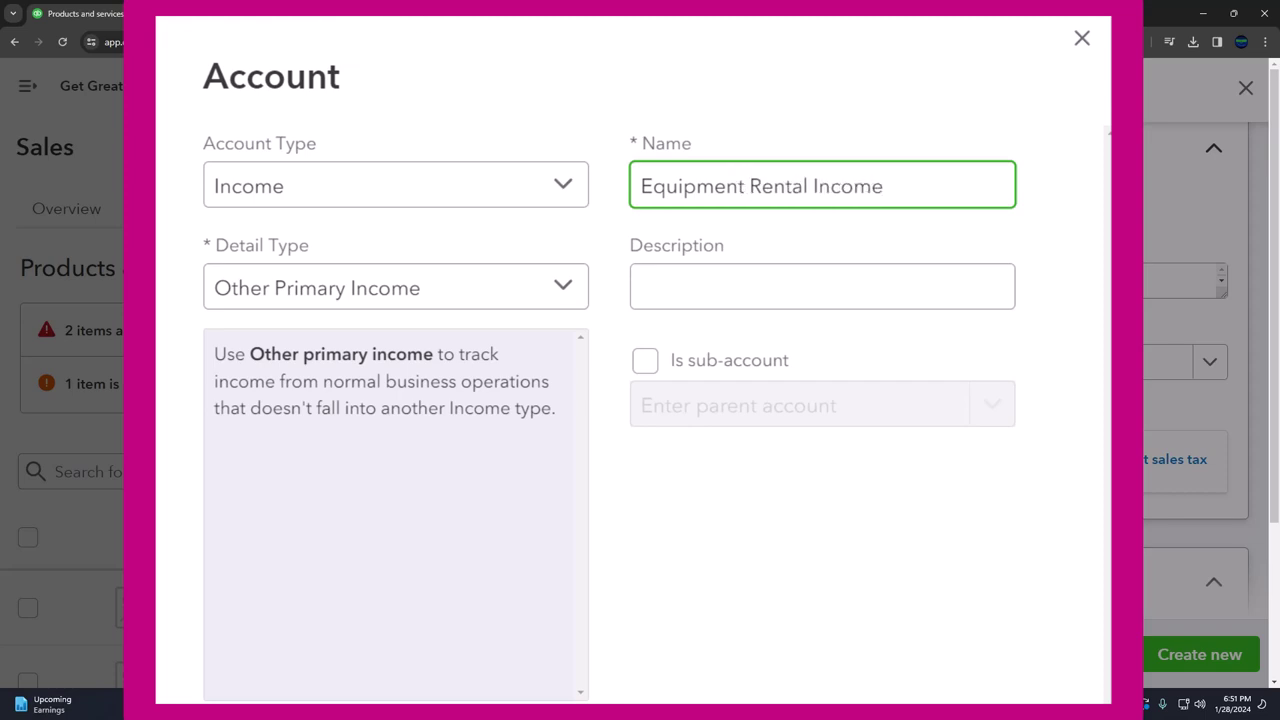
pyautogui.scroll(-2, 790, 410)
pyautogui.click(855, 598)
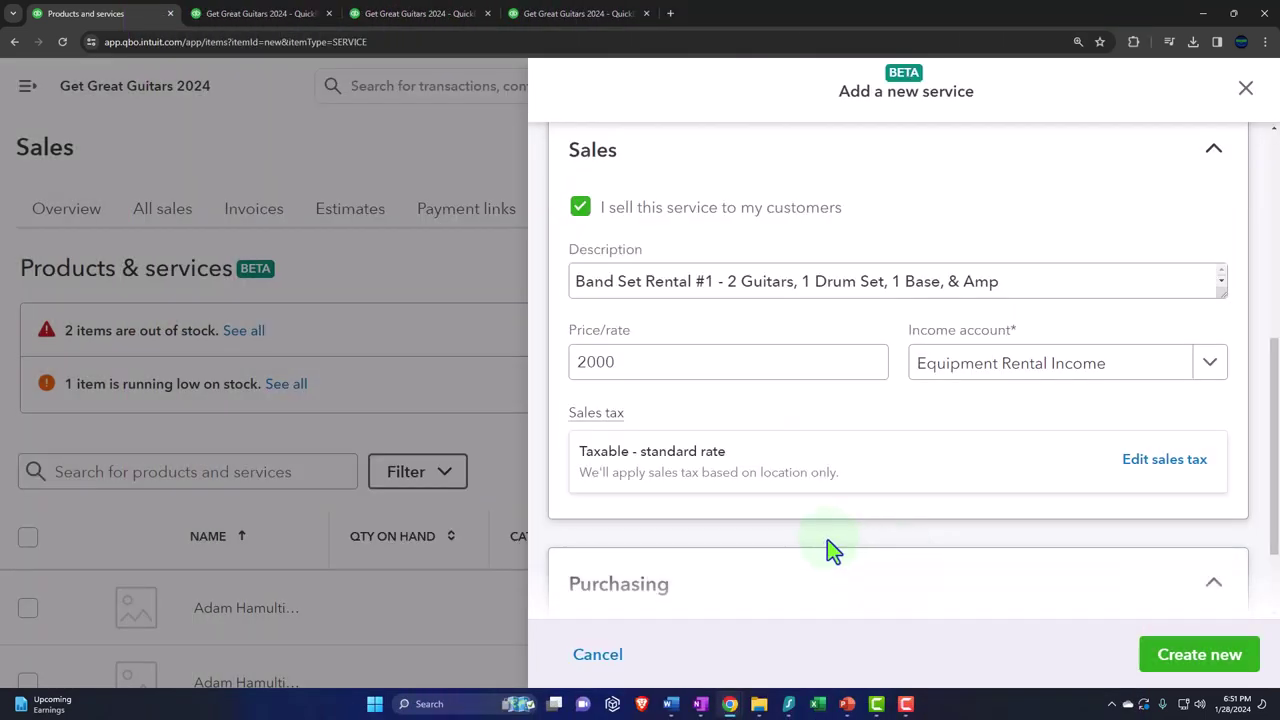
# - Set the service's sales tax treatment to Nontaxable
pyautogui.scroll(-1, 865, 495)
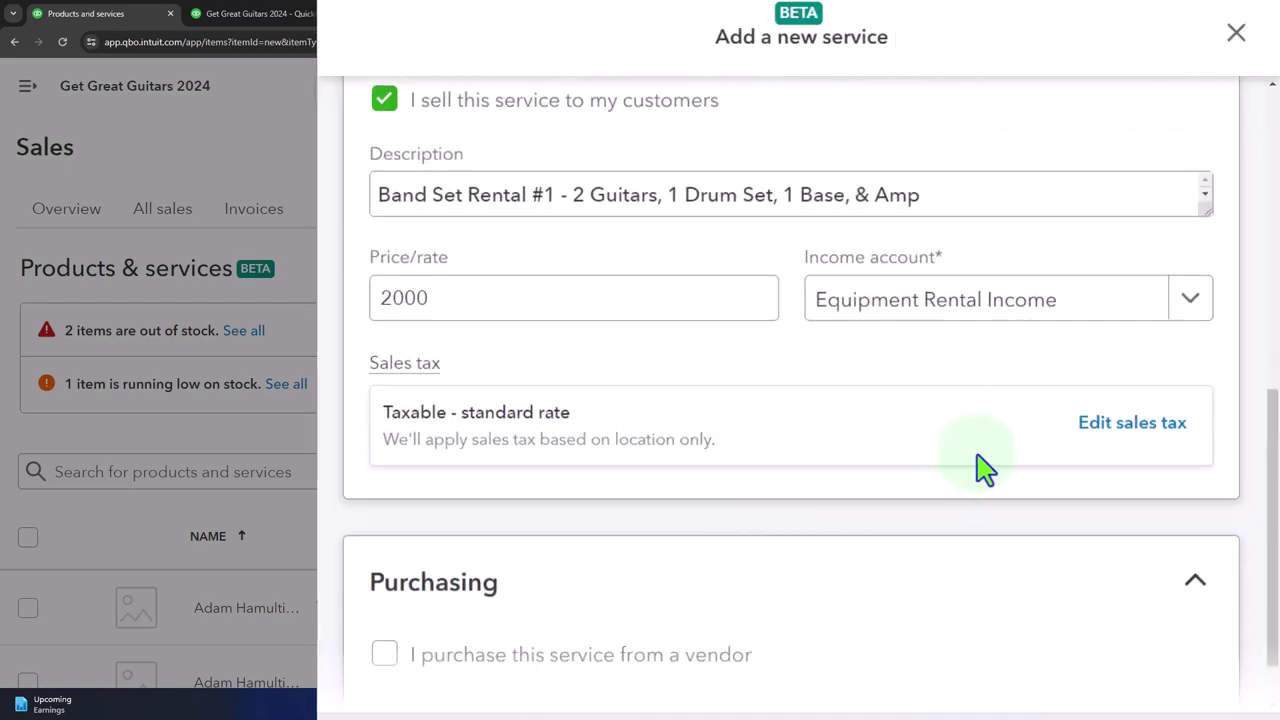
pyautogui.click(1097, 428)
pyautogui.scroll(-3, 1010, 410)
pyautogui.scroll(-5, 557, 543)
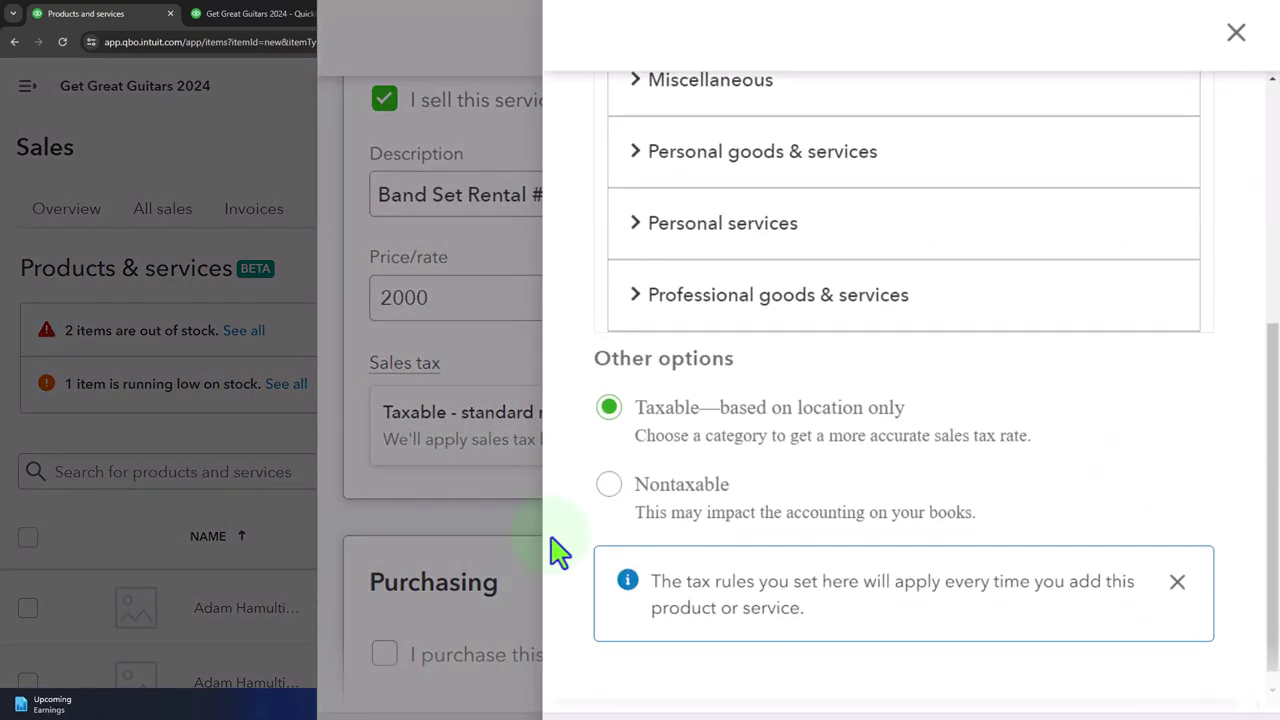
pyautogui.click(607, 472)
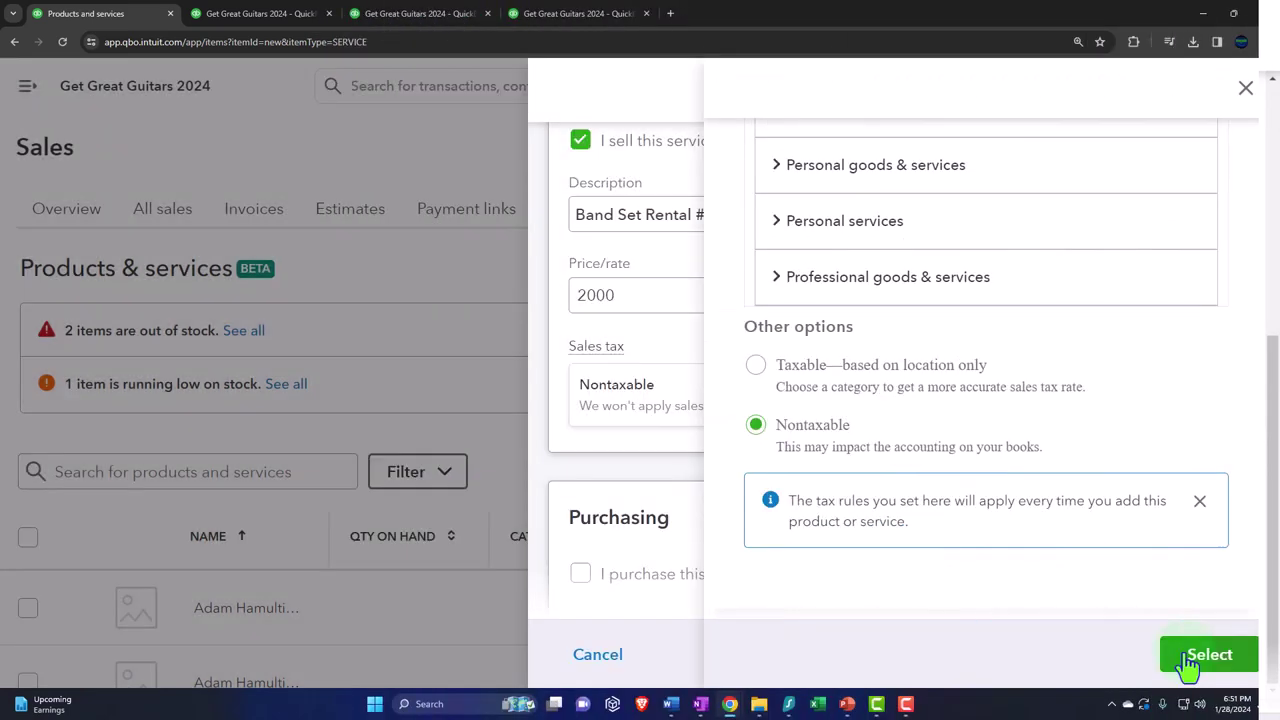
pyautogui.click(1190, 655)
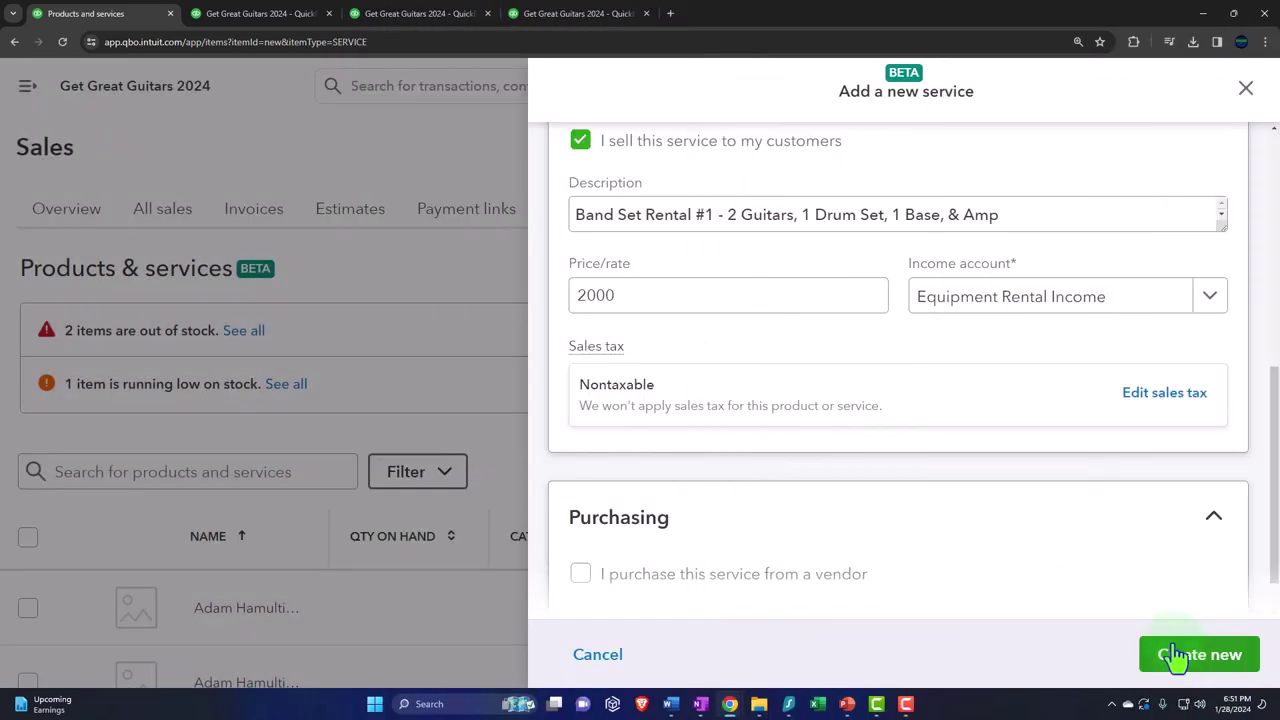
# - Create the Band Set Rental #1 service, leaving vendor purchasing off
pyautogui.scroll(-1, 875, 525)
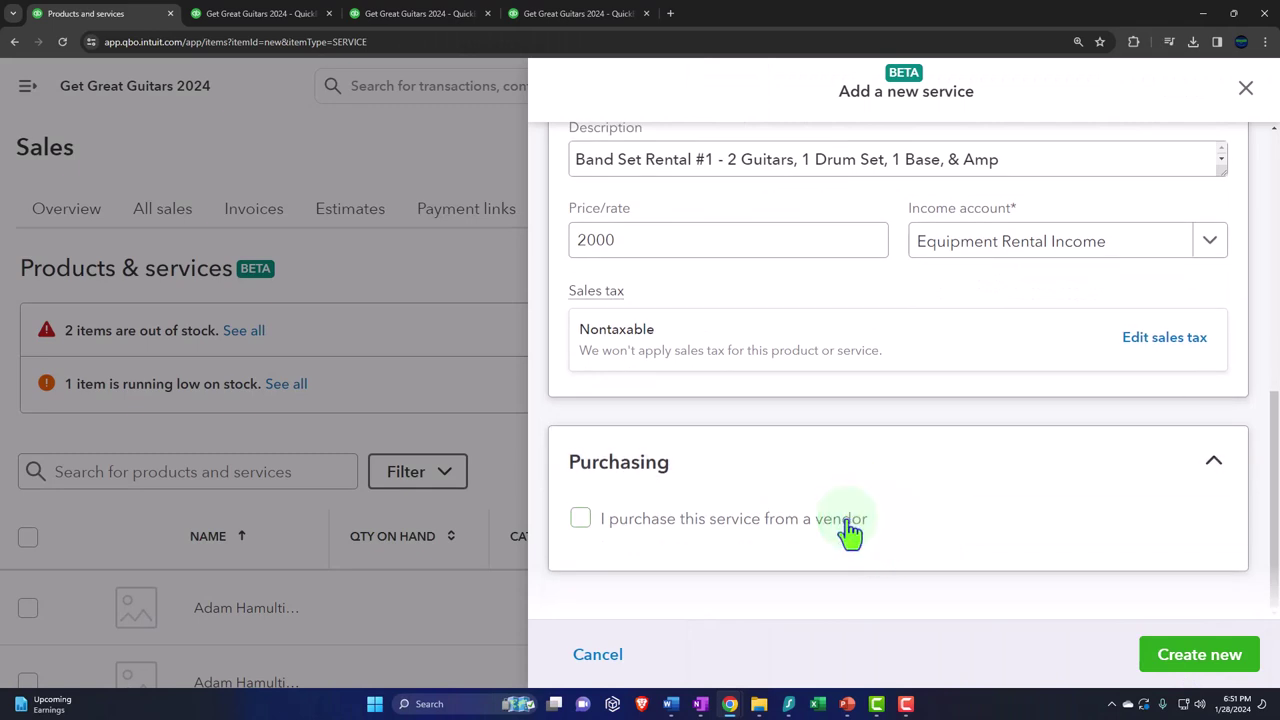
pyautogui.click(1170, 660)
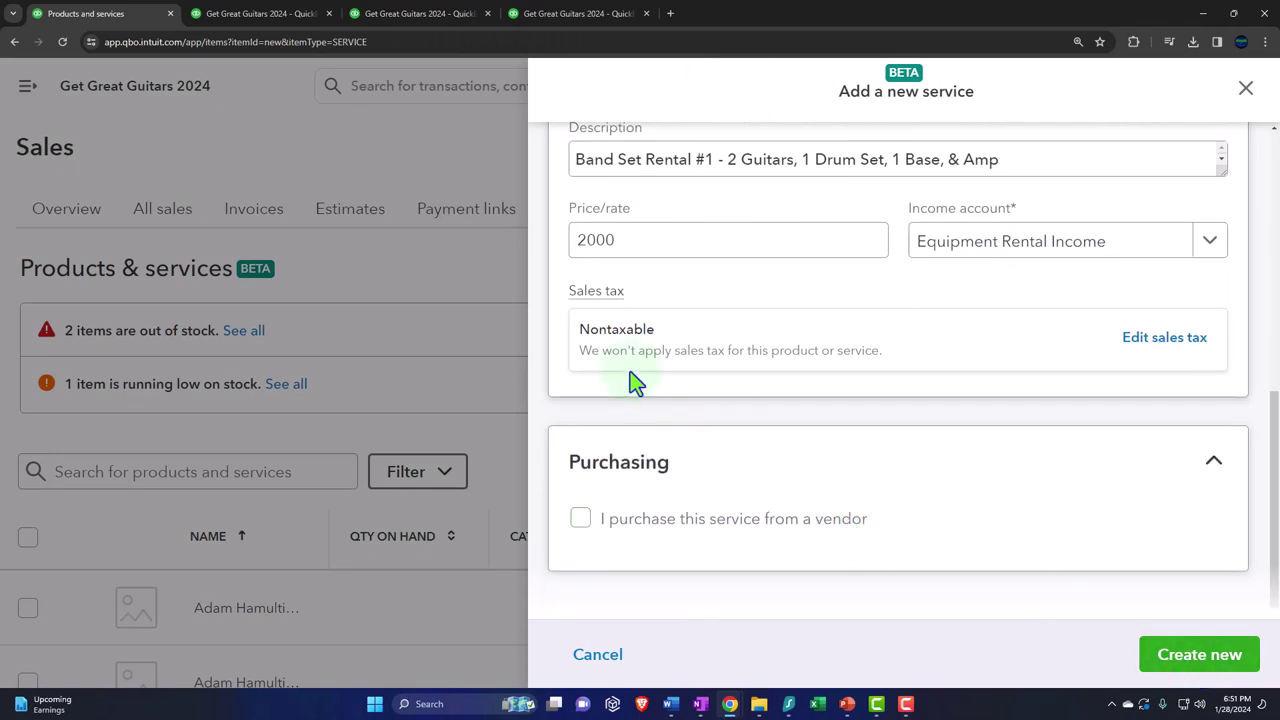
pyautogui.scroll(-1, 356, 432)
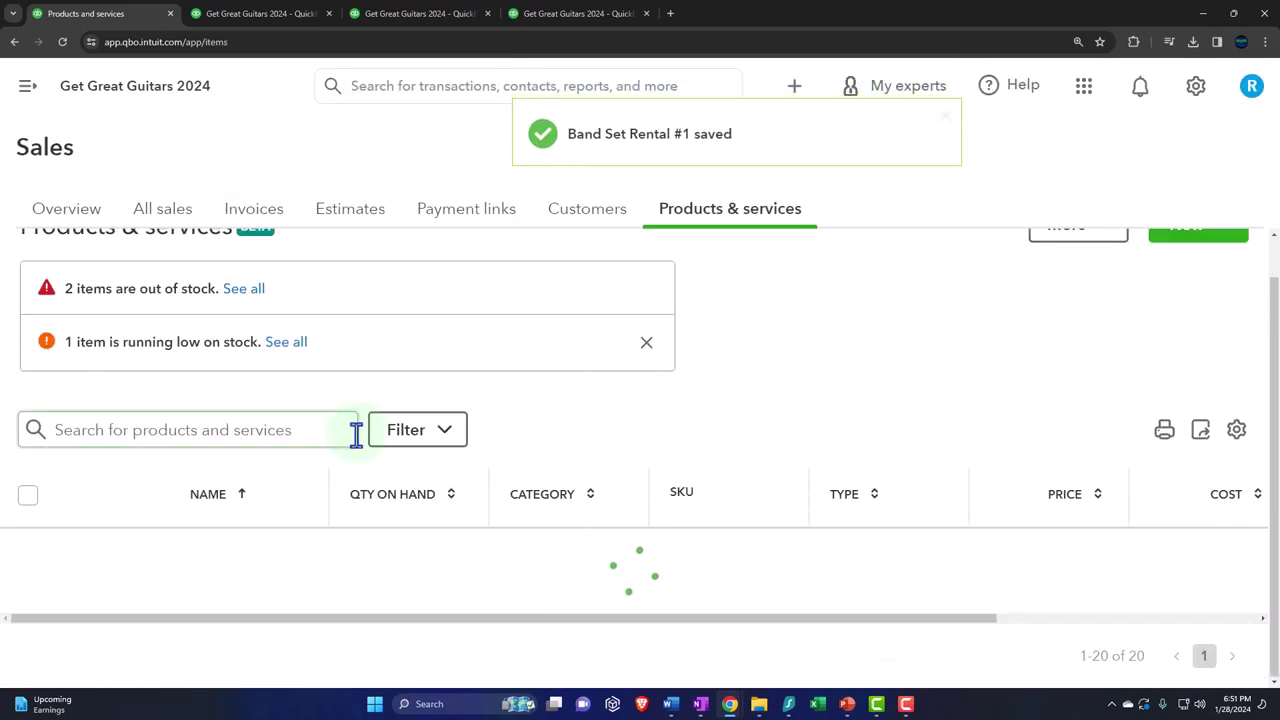
# - Sort the products and services list by category and widen its Name column
pyautogui.hotkey('ctrl', '-')
pyautogui.scroll(-10, 346, 449)
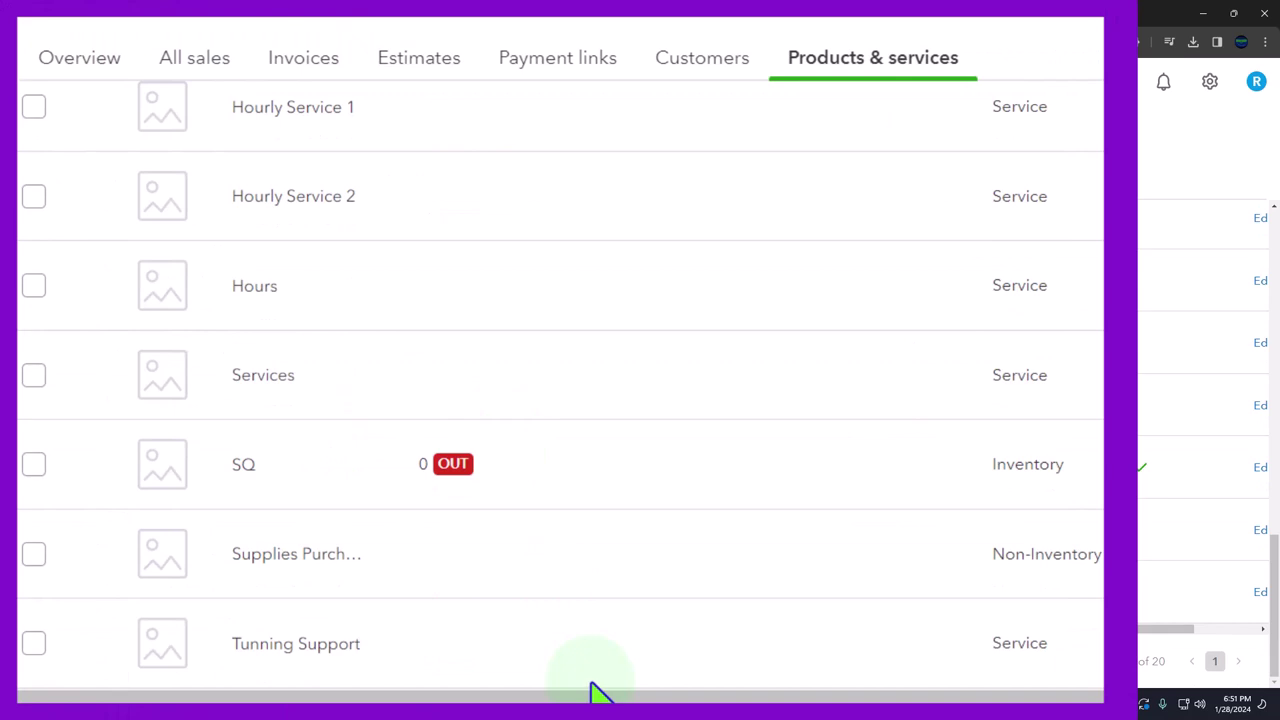
pyautogui.scroll(10, 590, 690)
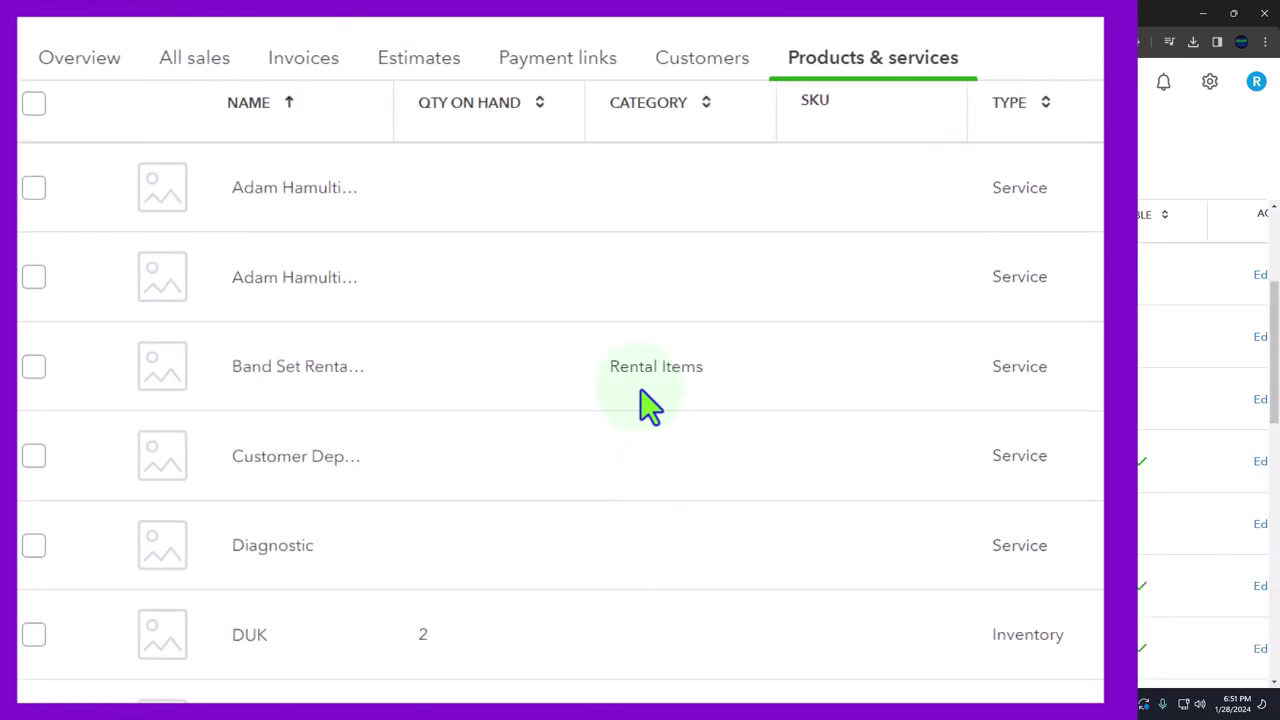
pyautogui.click(493, 229)
pyautogui.scroll(-1, 421, 562)
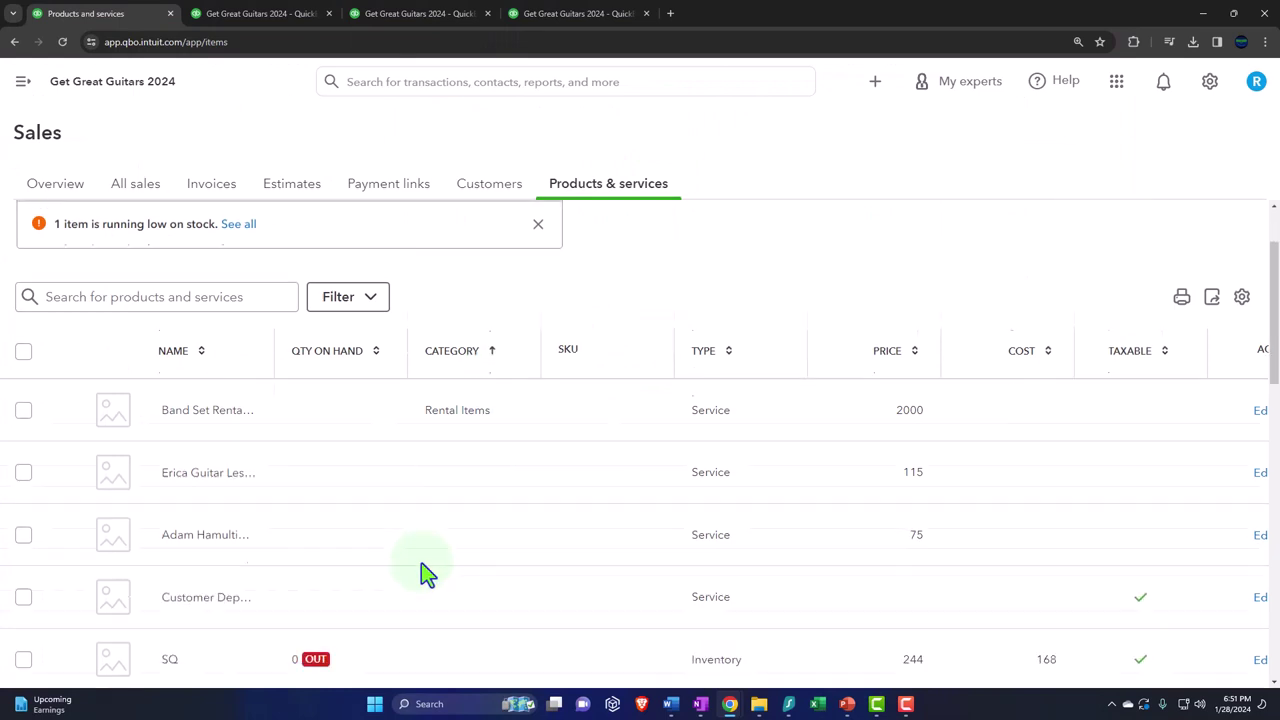
pyautogui.scroll(-1, 421, 562)
pyautogui.moveTo(419, 195); pyautogui.dragTo(431, 190)
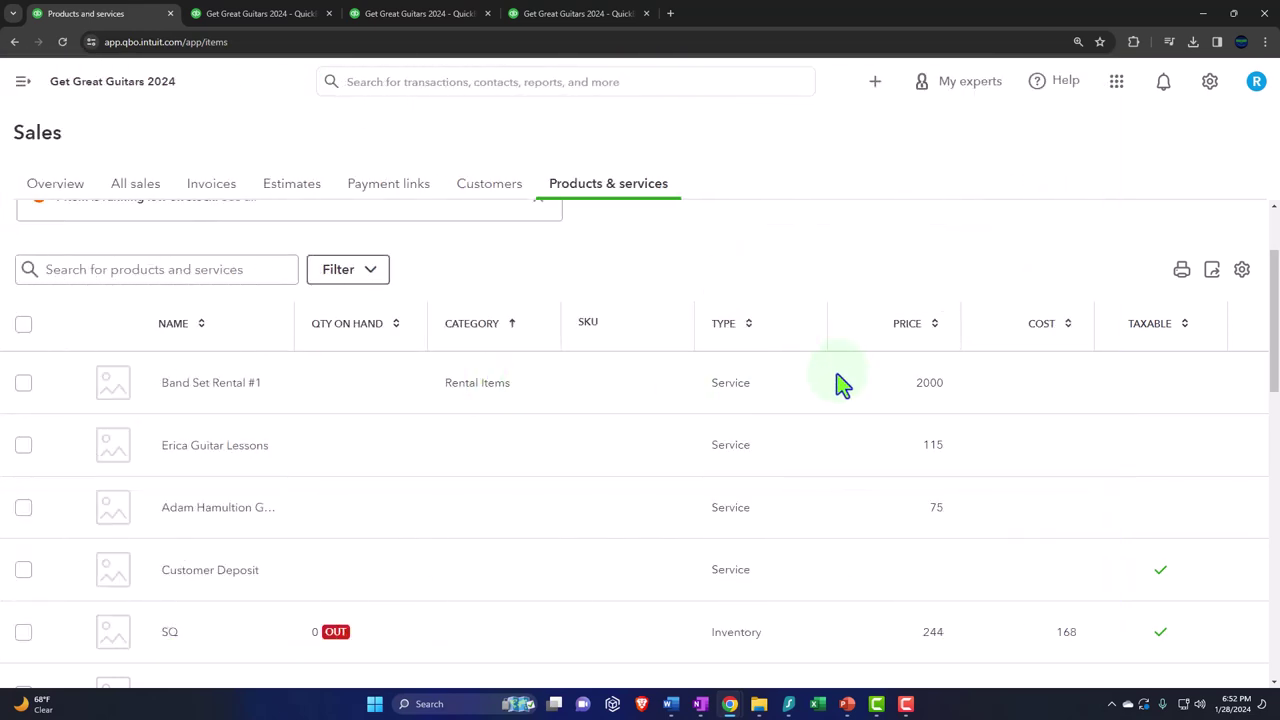
# - Start a new item of type Service and name it "Add Rental Amplifier"
pyautogui.scroll(2, 838, 376)
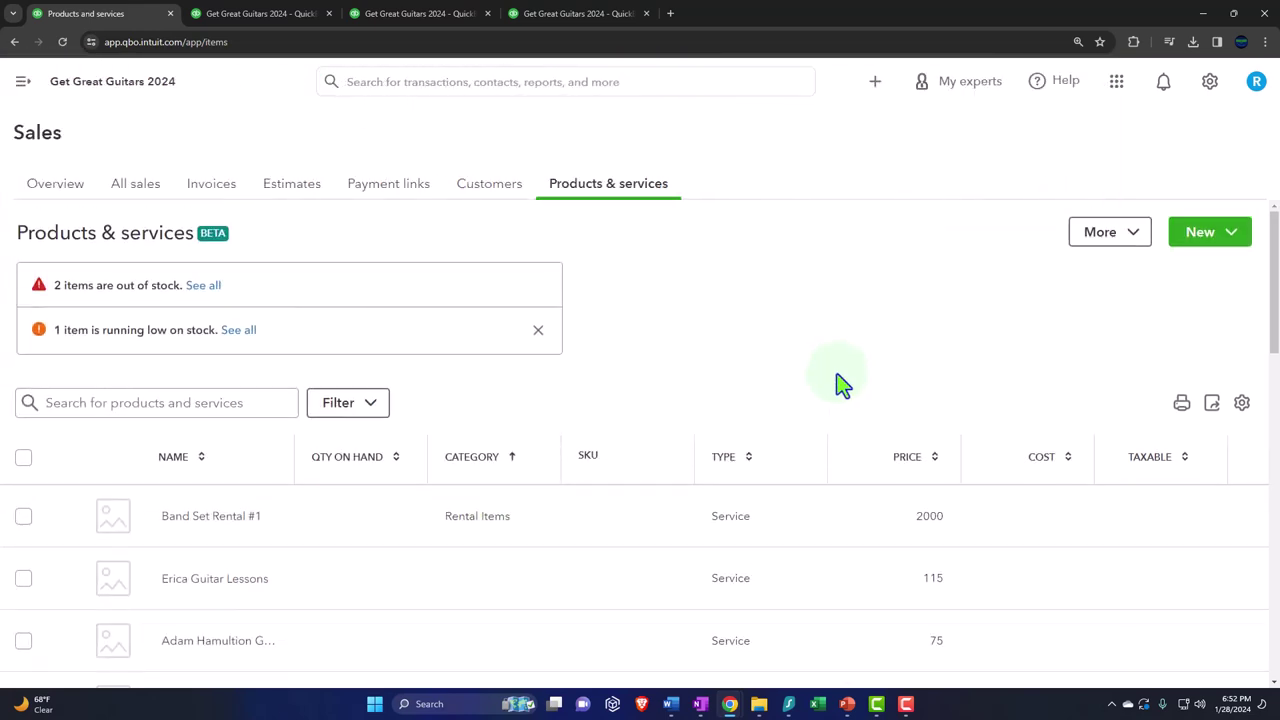
pyautogui.click(1222, 250)
pyautogui.click(1137, 281)
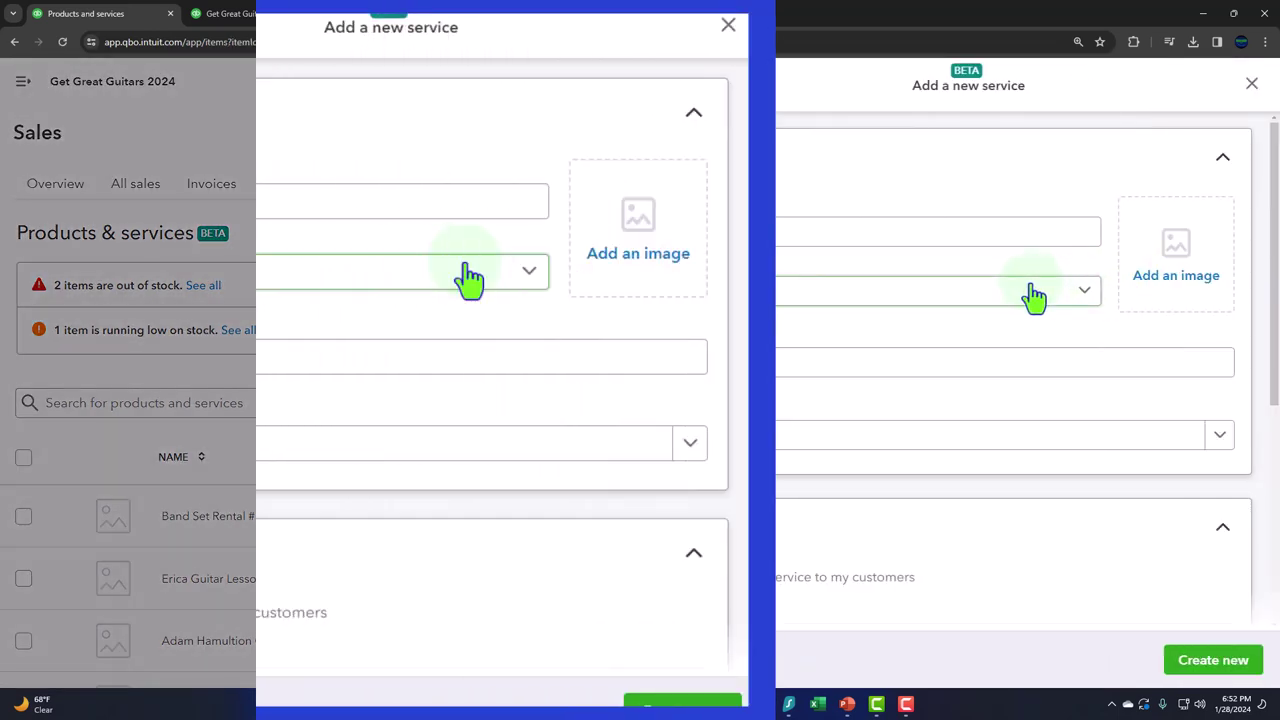
pyautogui.click(130, 198)
pyautogui.write('Ad')
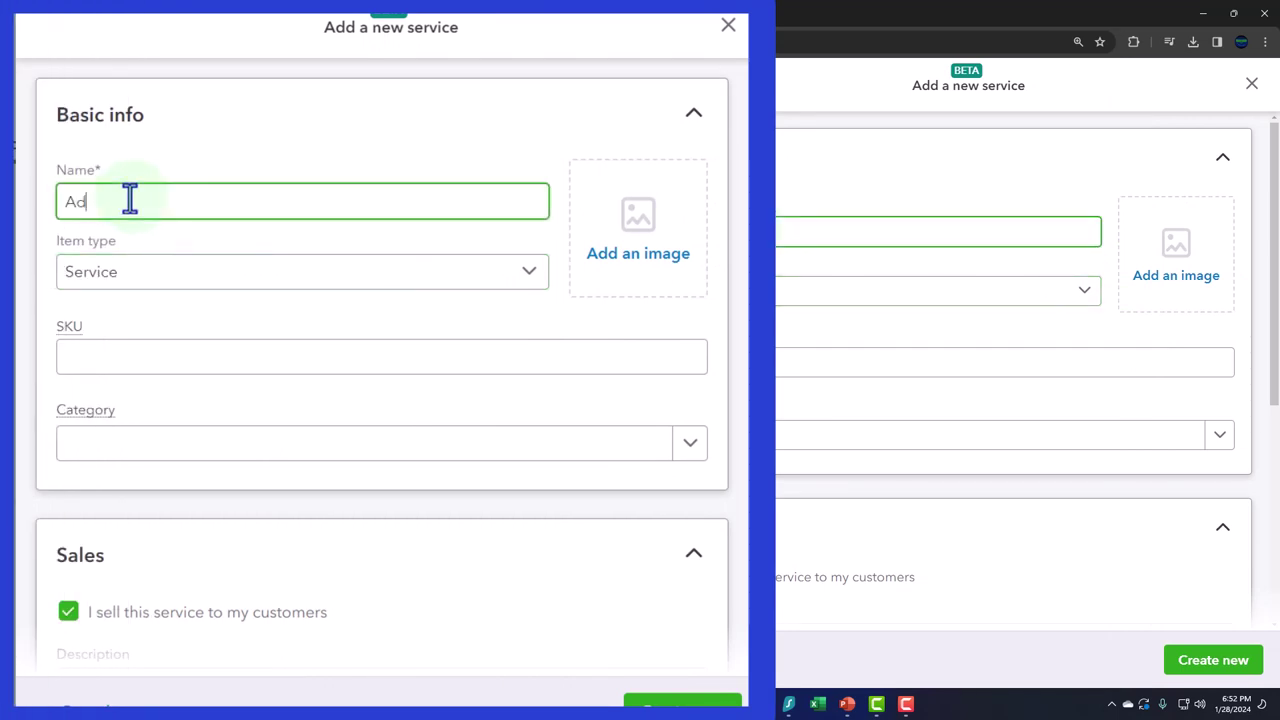
pyautogui.write('d Rental Amplifei')
pyautogui.press('BackSpace')
pyautogui.press('BackSpace')
pyautogui.write('ie')
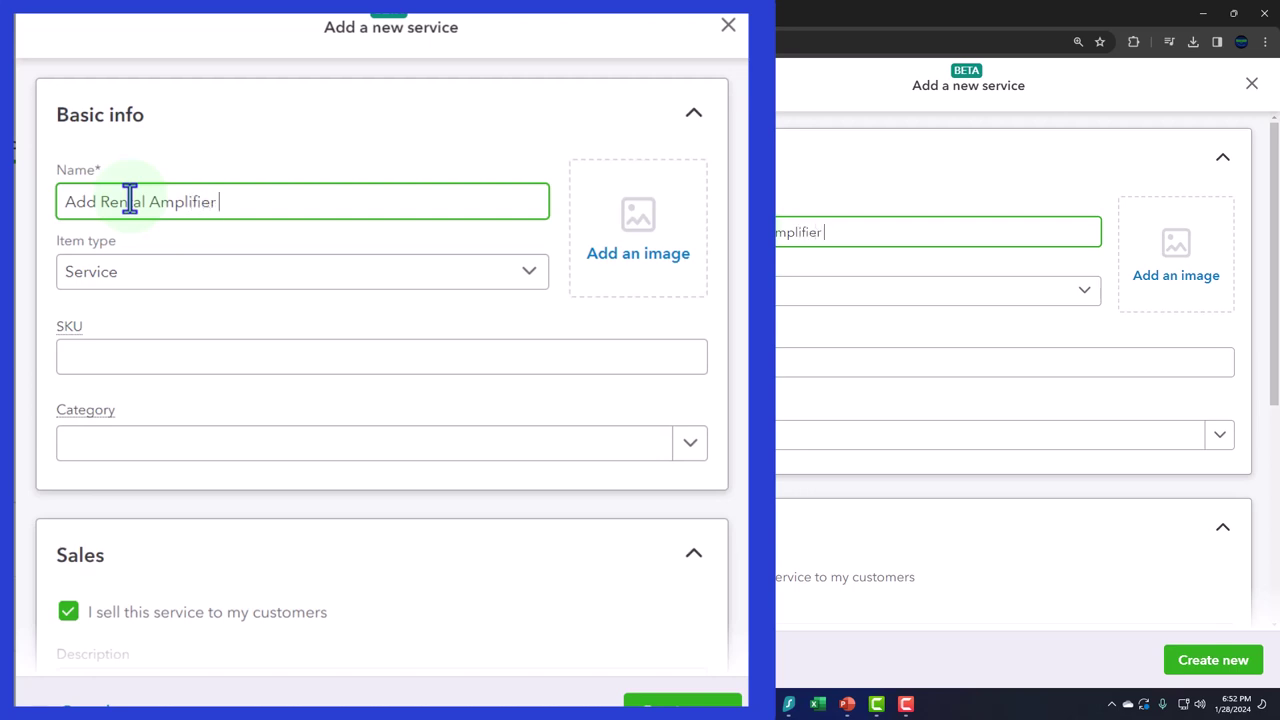
pyautogui.write('r')
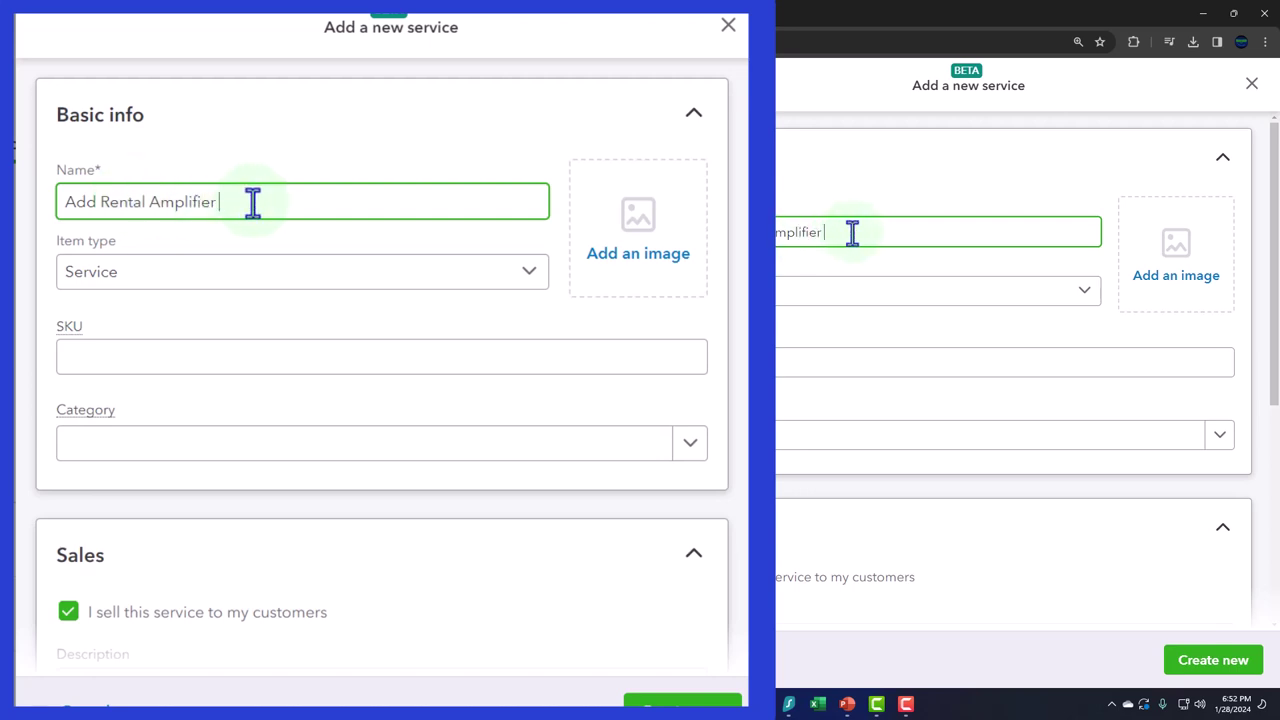
# - Copy the new service's name and assign the service to the existing Rental Items category
pyautogui.moveTo(249, 203); pyautogui.dragTo(23, 186)
pyautogui.hotkey('ctrl', 'c')
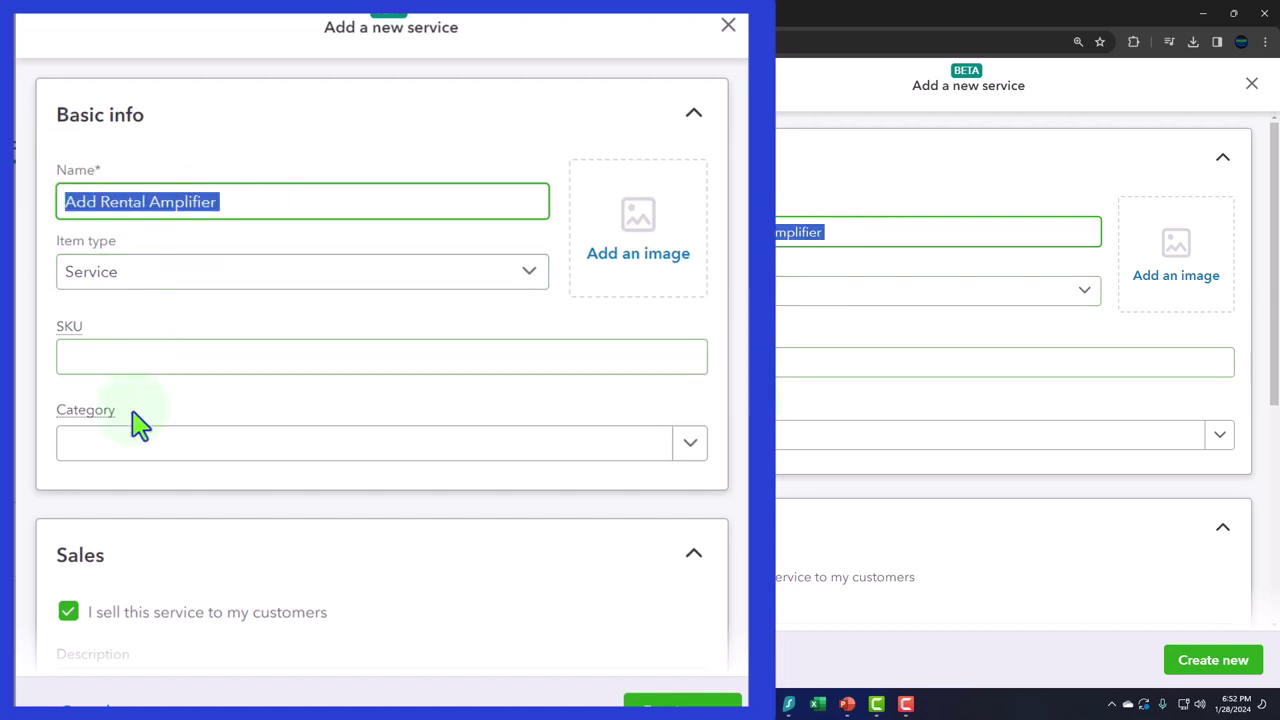
pyautogui.click(135, 445)
pyautogui.click(140, 537)
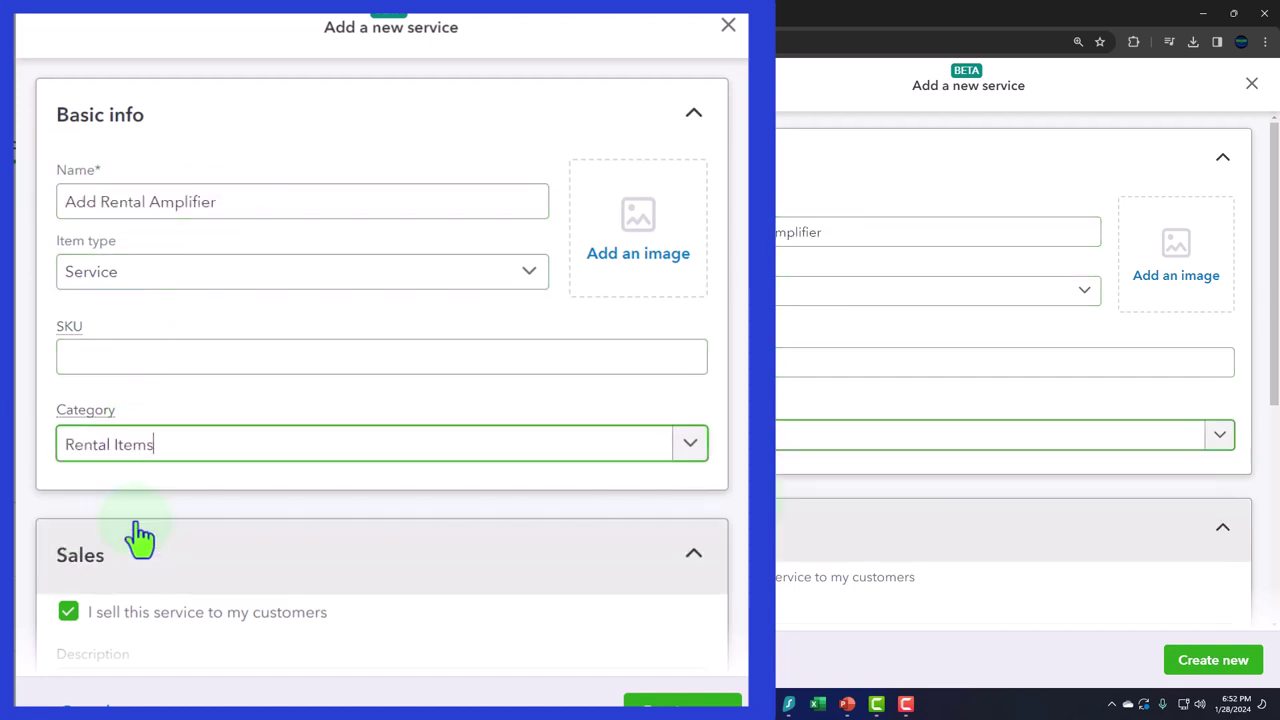
# - Paste the copied name as the sales description and set the service's price/rate to 40
pyautogui.scroll(-2, 137, 535)
pyautogui.click(136, 522)
pyautogui.hotkey('ctrl', 'v')
pyautogui.scroll(-3, 137, 517)
pyautogui.click(127, 370)
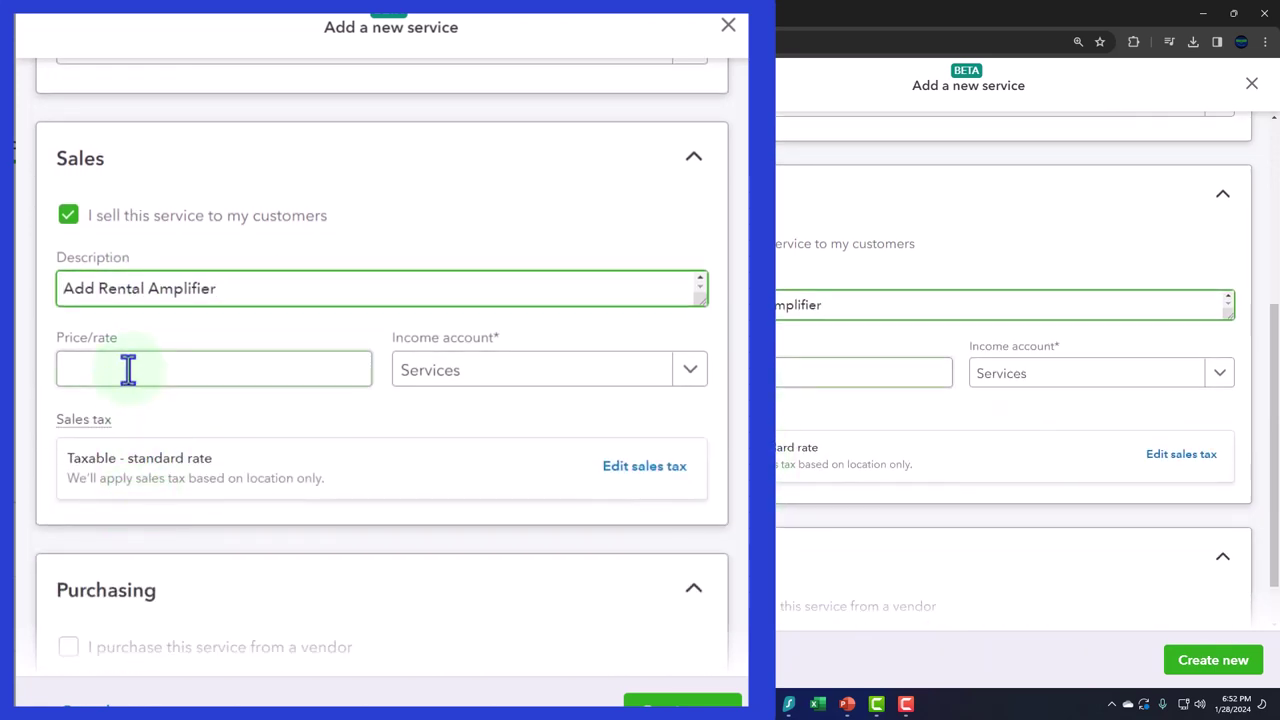
pyautogui.write('40')
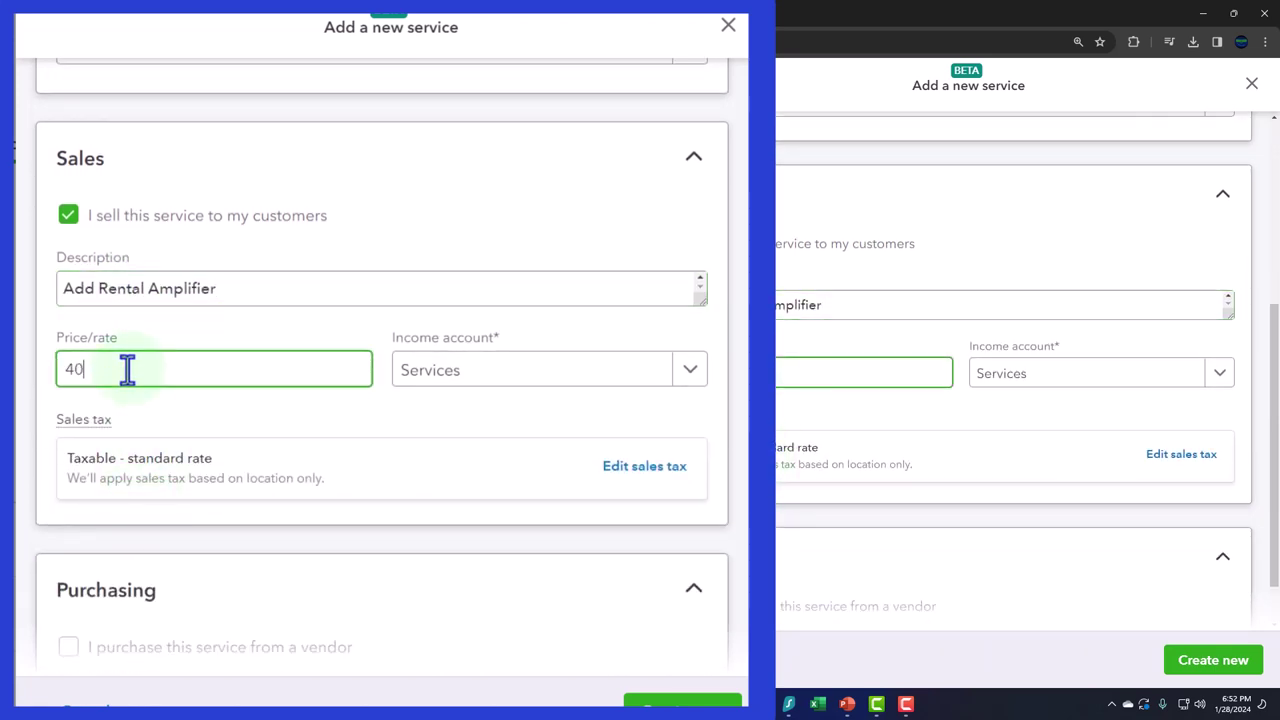
# - Set the amplifier rental service's income account to Equipment Rental Income
pyautogui.press('Tab')
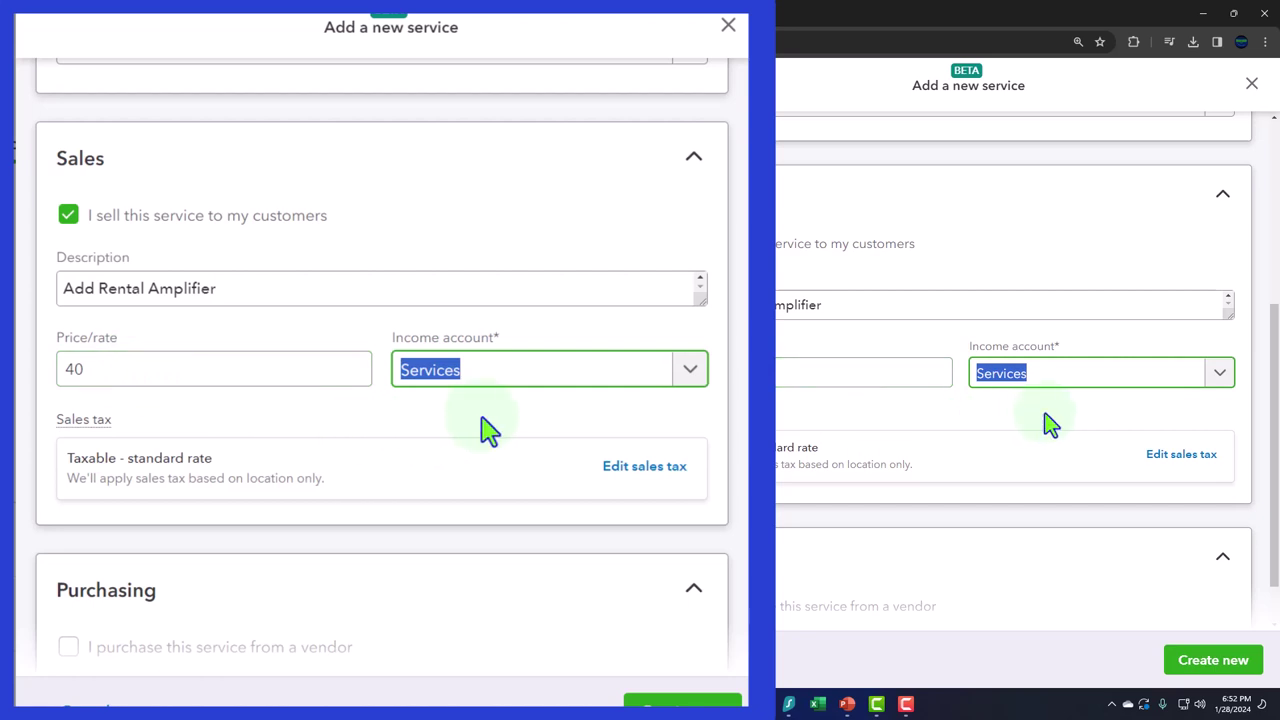
pyautogui.click(691, 372)
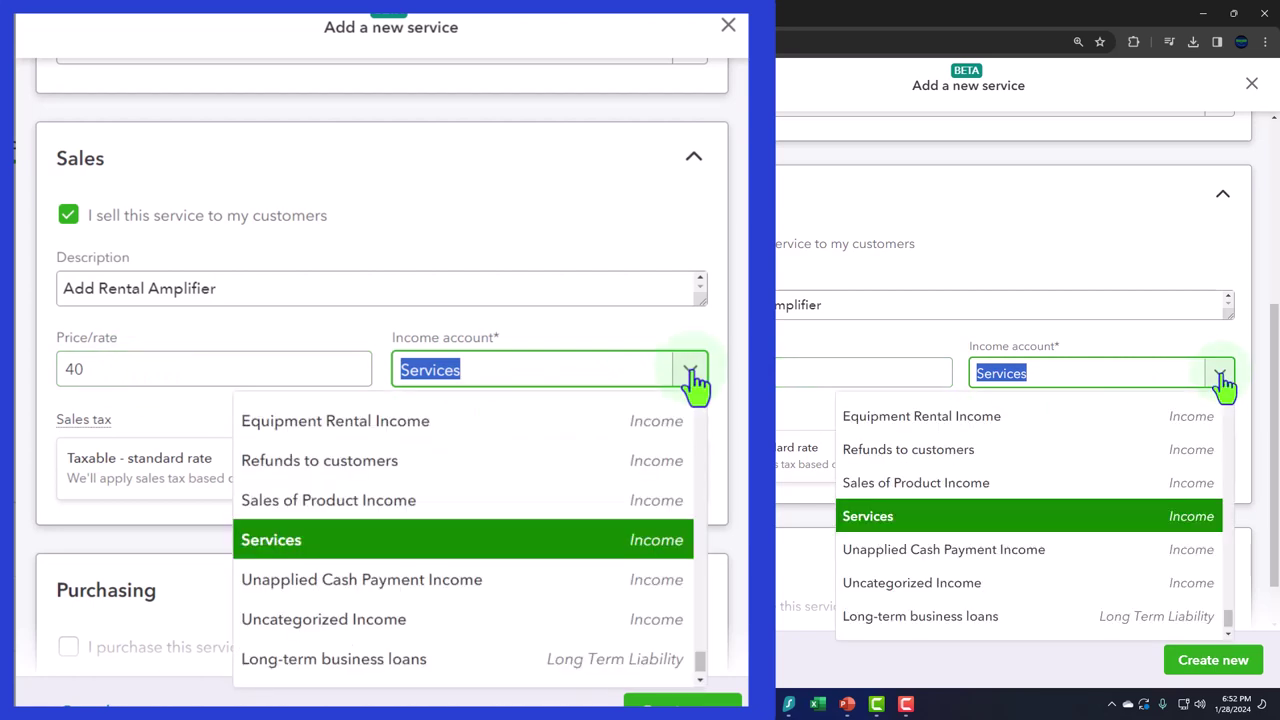
pyautogui.click(410, 421)
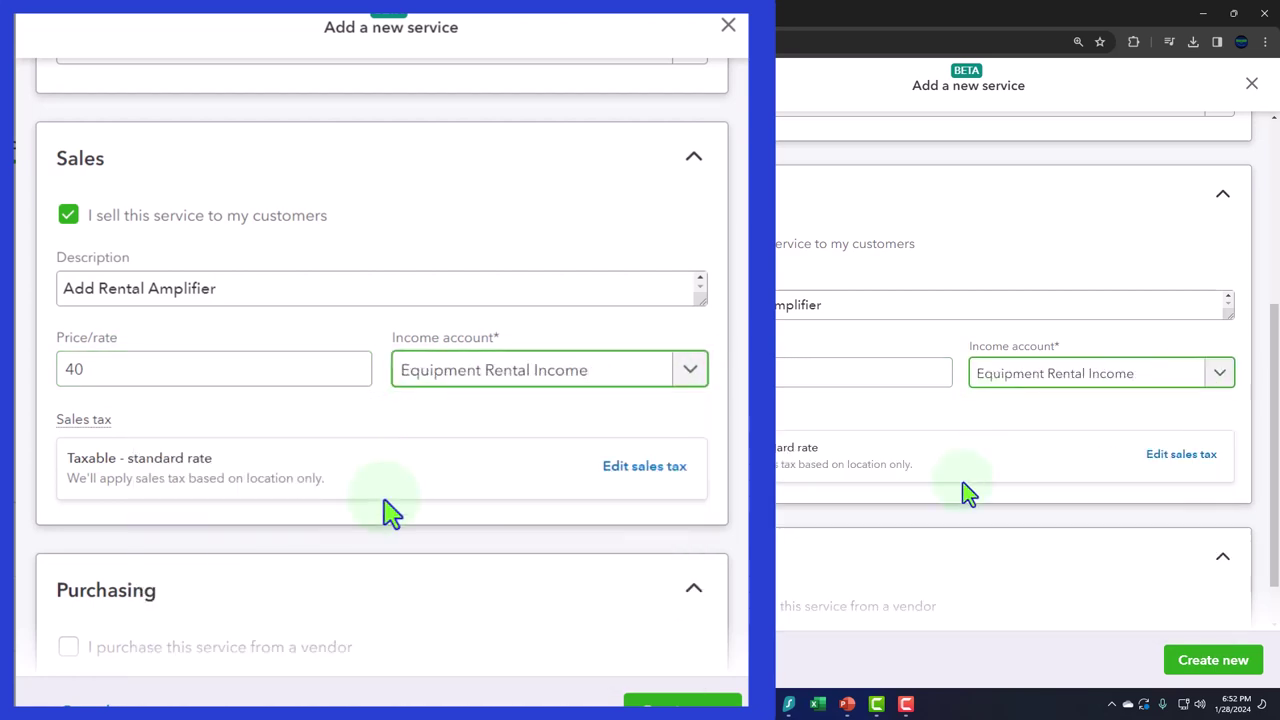
# - Mark the amplifier rental service as Nontaxable and create it, leaving vendor purchasing off
pyautogui.scroll(-1, 390, 513)
pyautogui.click(626, 400)
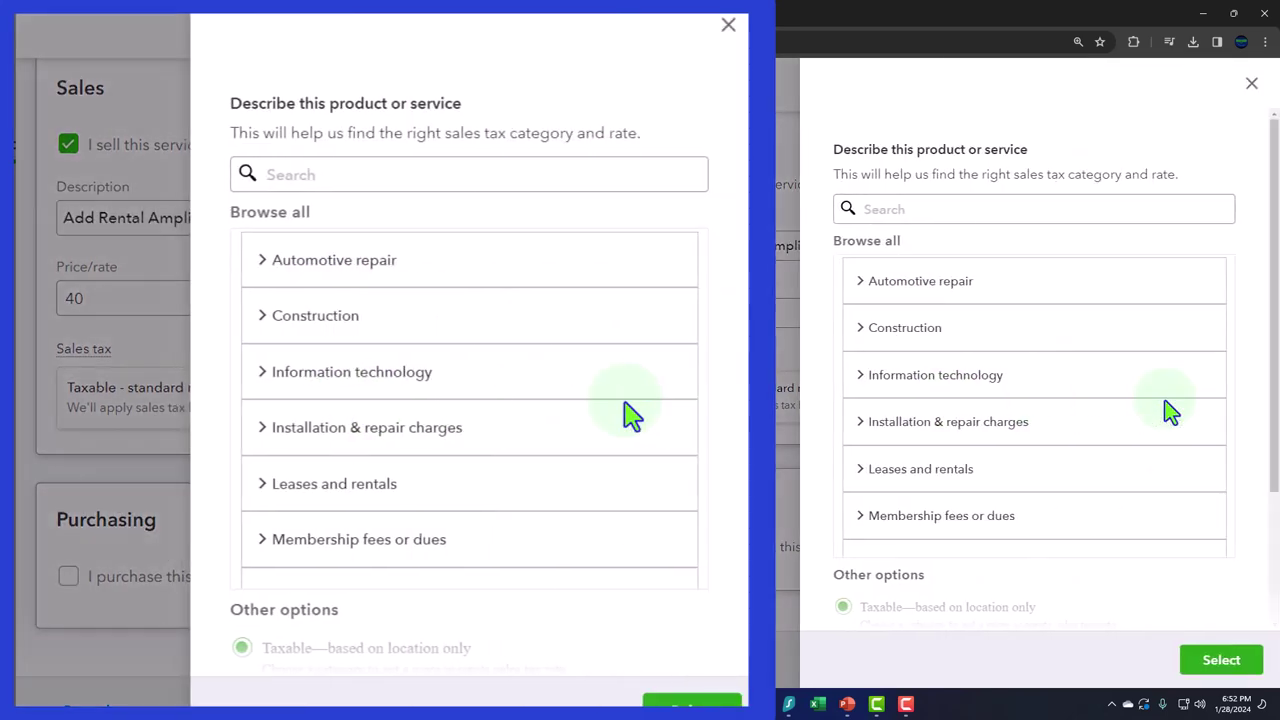
pyautogui.scroll(-5, 409, 529)
pyautogui.scroll(-3, 223, 614)
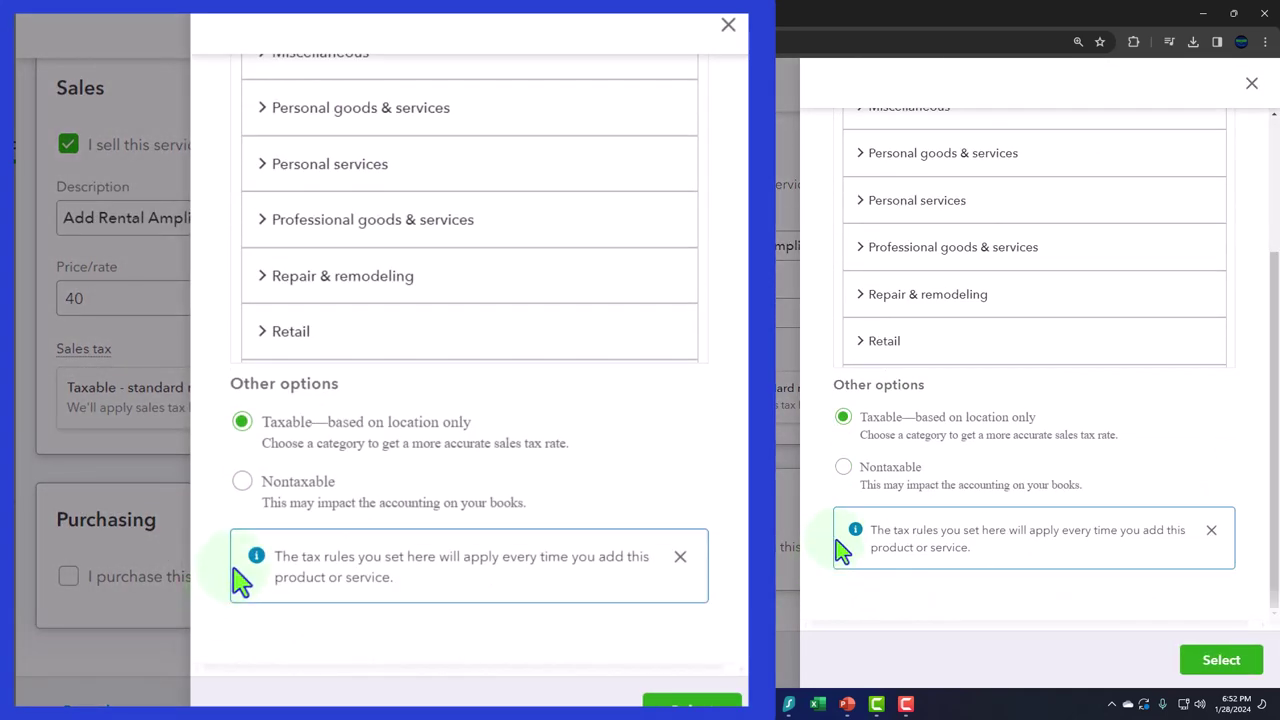
pyautogui.click(845, 468)
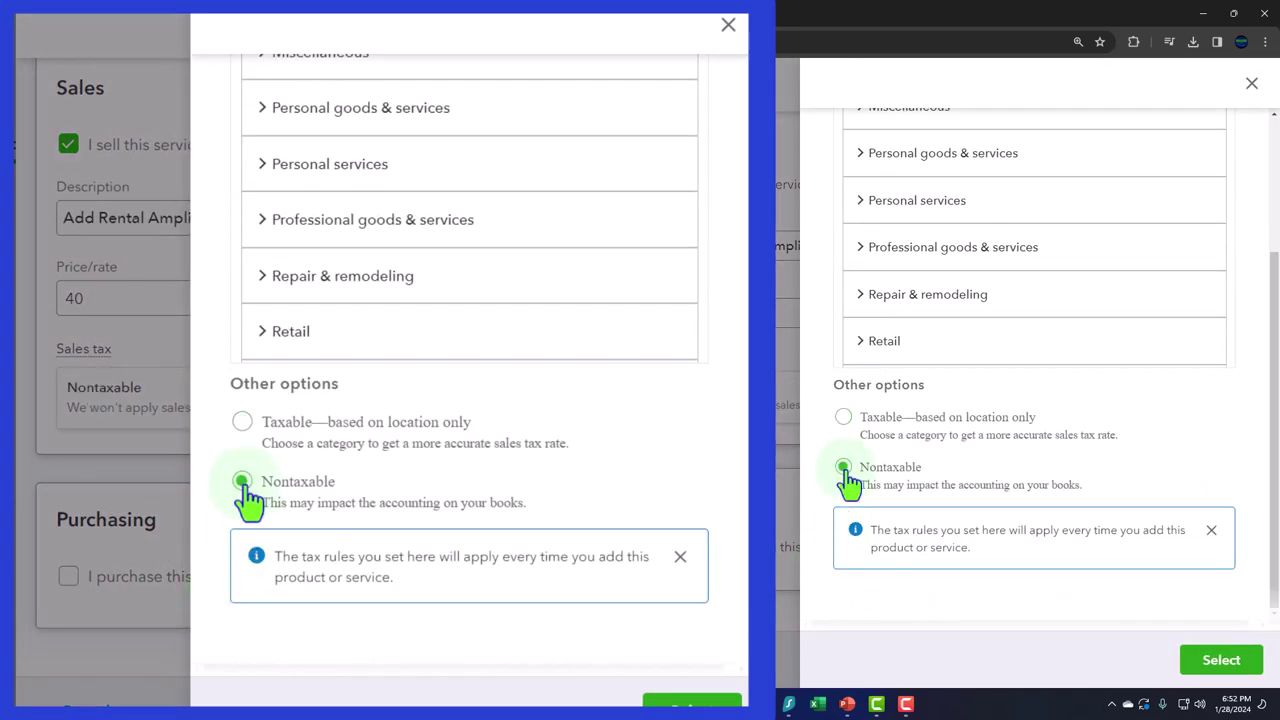
pyautogui.click(1195, 664)
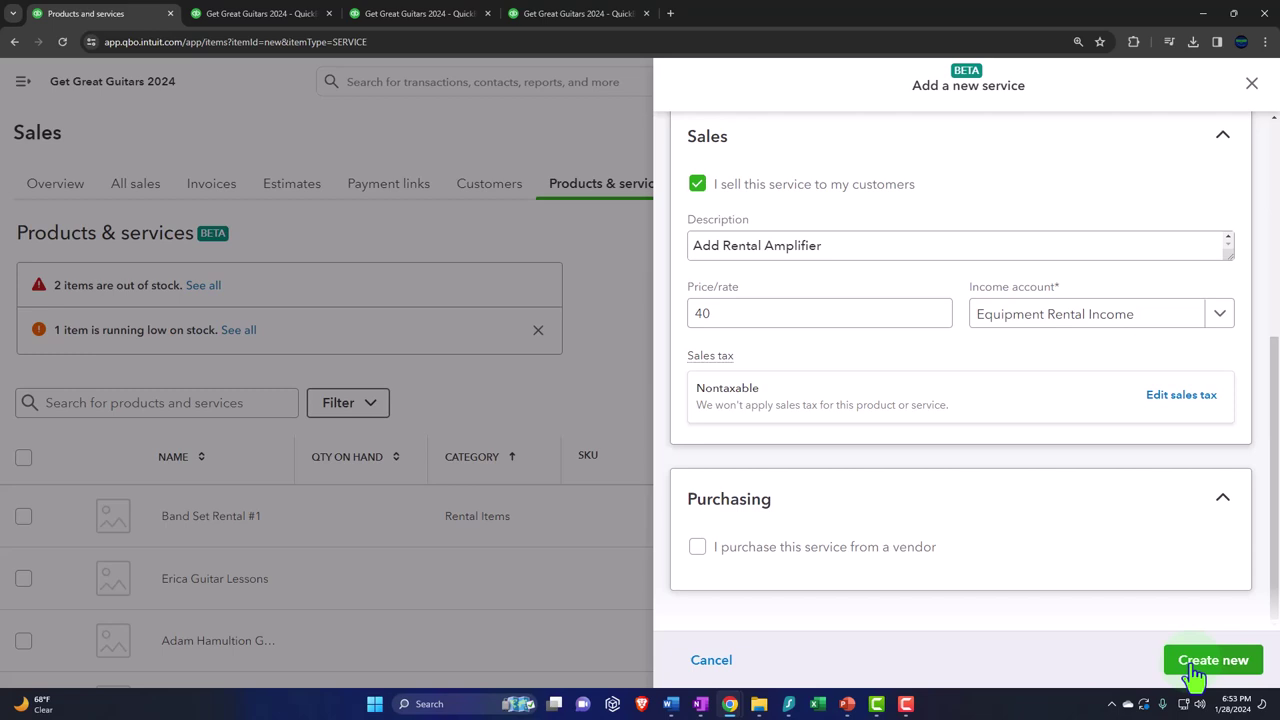
pyautogui.click(1194, 668)
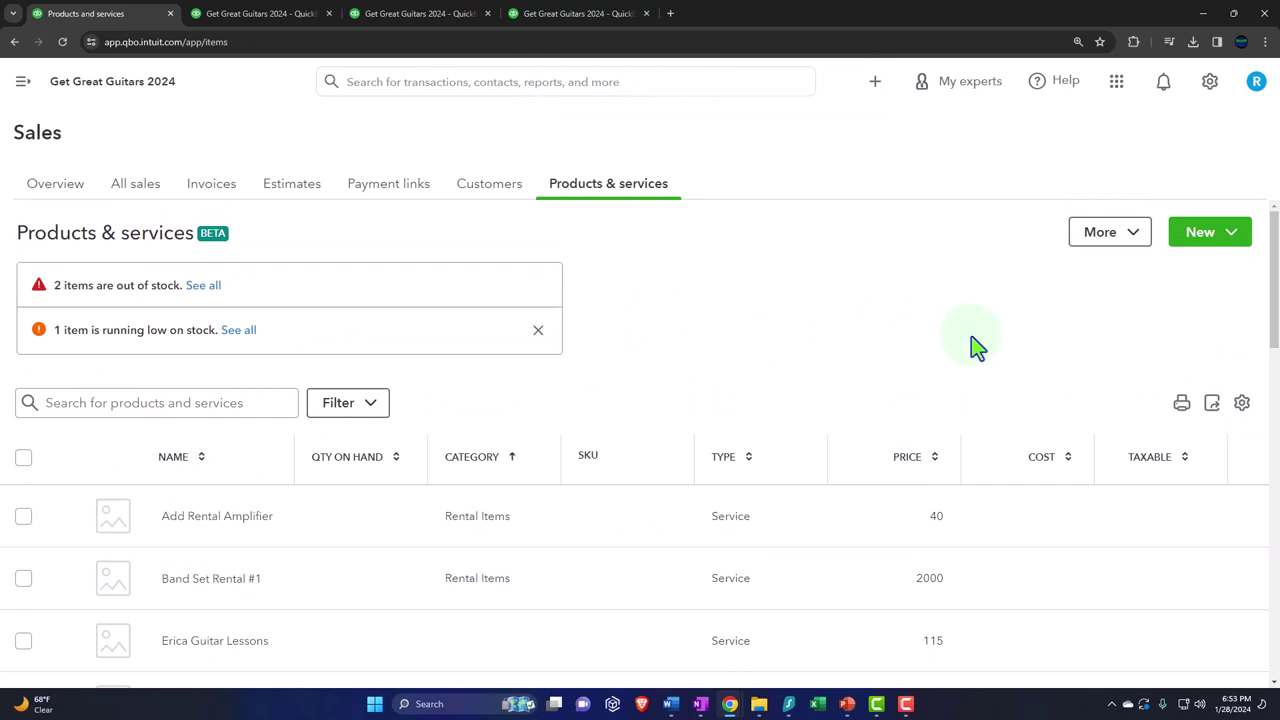
# - Start another new item of type Service and name it "Add Rental Guitar"
pyautogui.click(1227, 250)
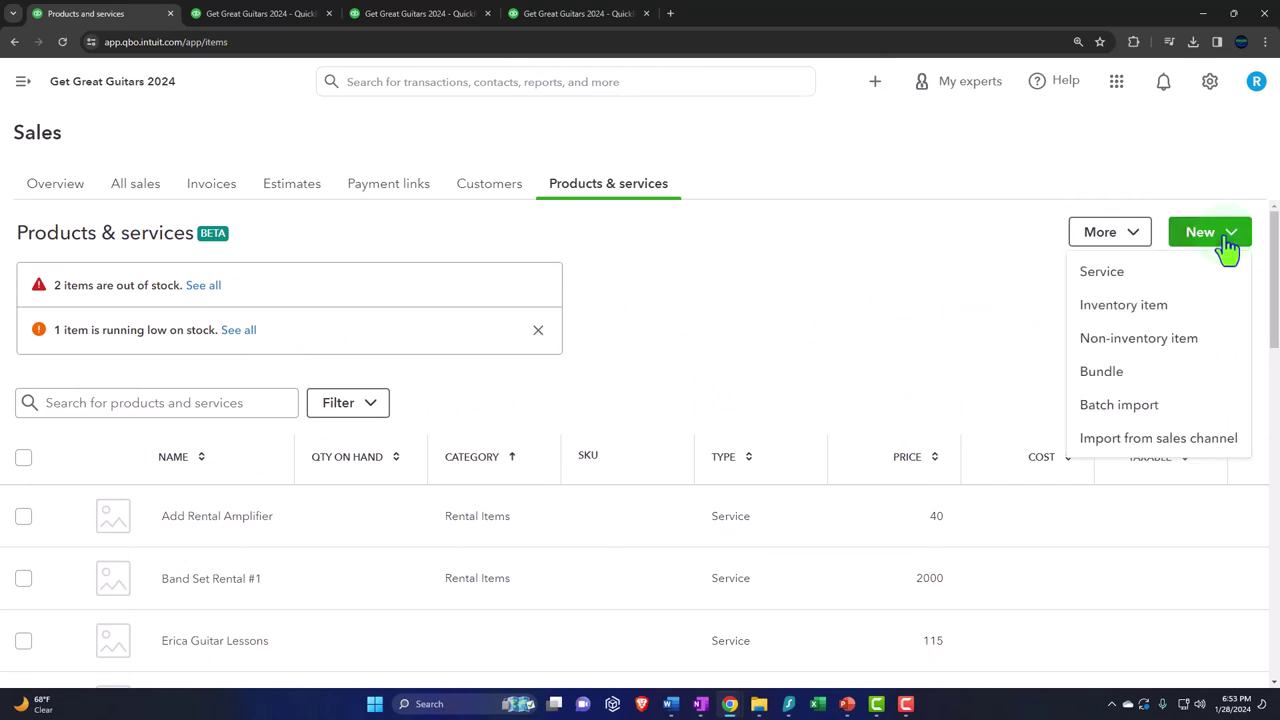
pyautogui.click(1127, 283)
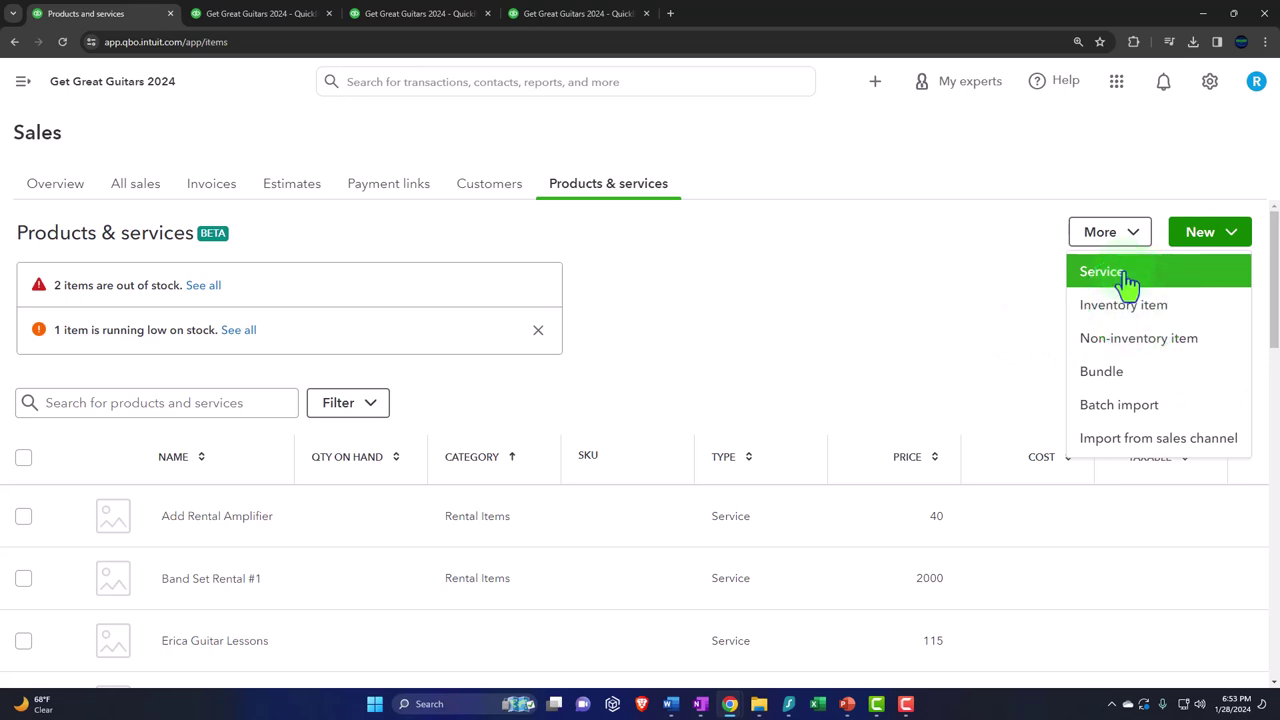
pyautogui.click(1127, 283)
pyautogui.click(750, 231)
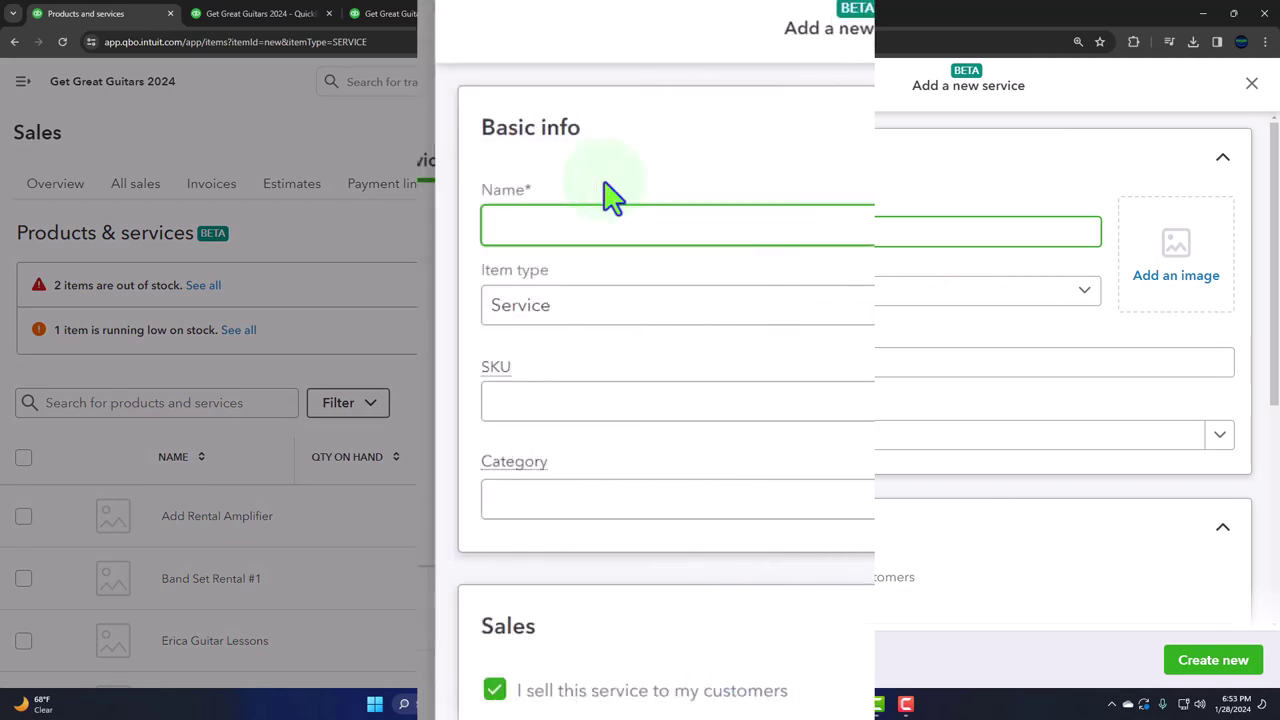
pyautogui.write('ADD')
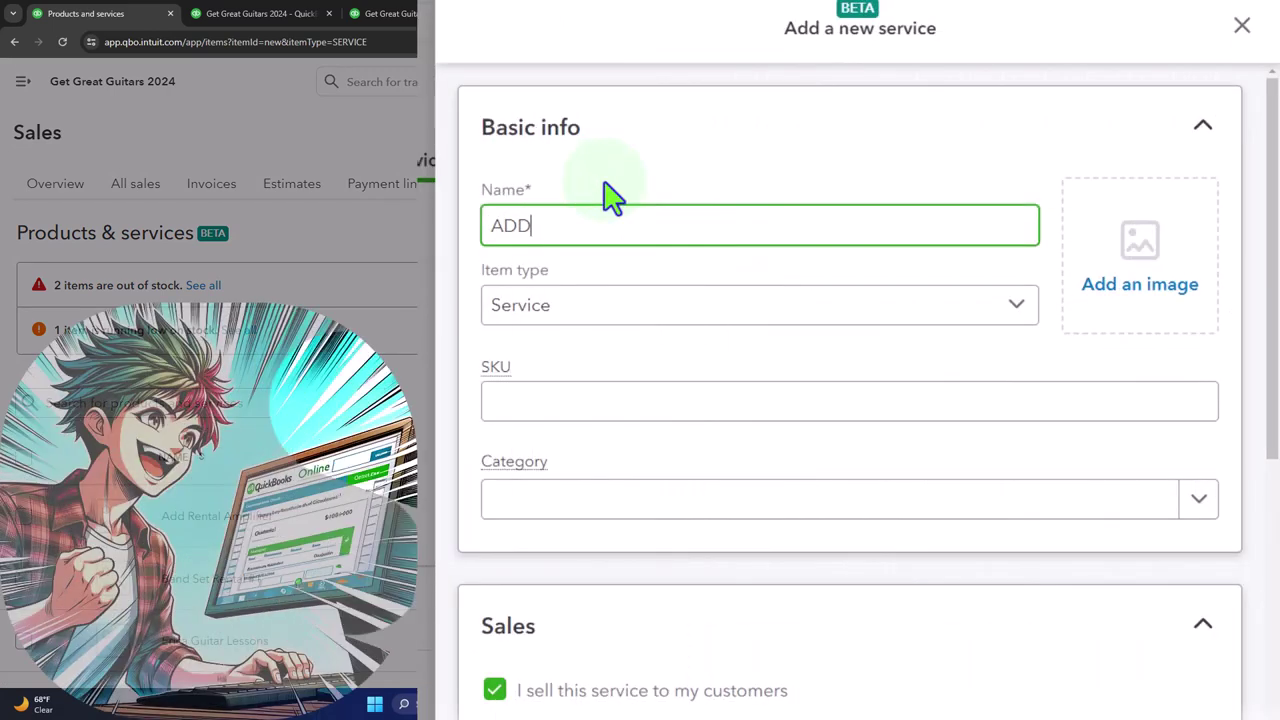
pyautogui.press('BackSpace')
pyautogui.press('BackSpace')
pyautogui.press('BackSpace')
pyautogui.press('BackSpace')
pyautogui.write('Add Rental')
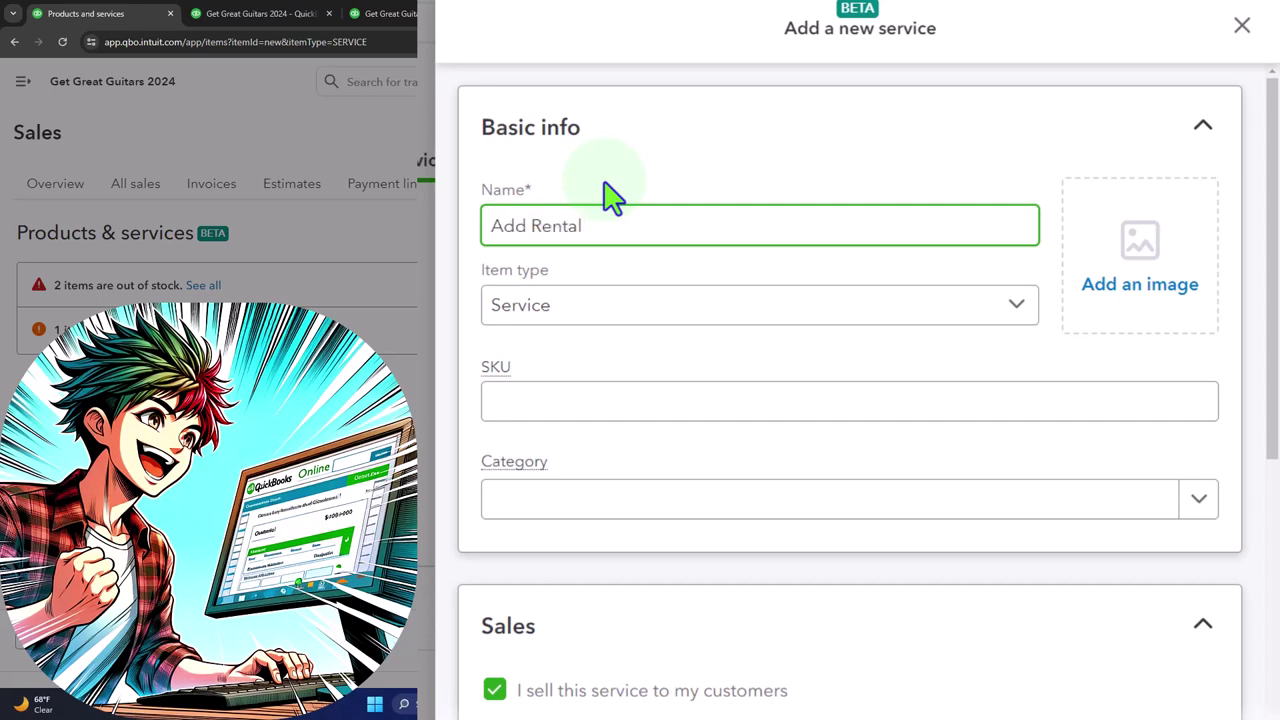
pyautogui.write(' Guata')
pyautogui.press('BackSpace')
pyautogui.press('BackSpace')
pyautogui.write('ar')
pyautogui.rightClick(606, 224)
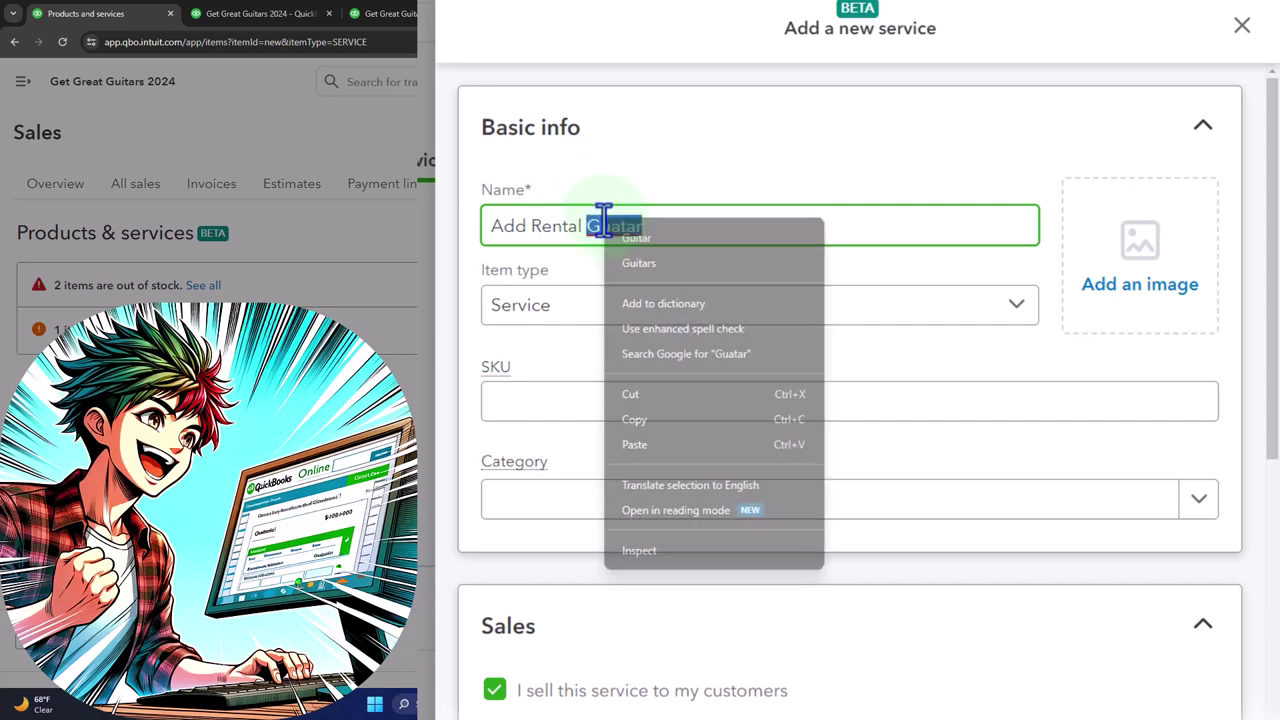
pyautogui.click(660, 238)
# - Copy the guitar rental service's name and assign the service to the existing Rental Items category
pyautogui.moveTo(686, 232); pyautogui.dragTo(477, 223)
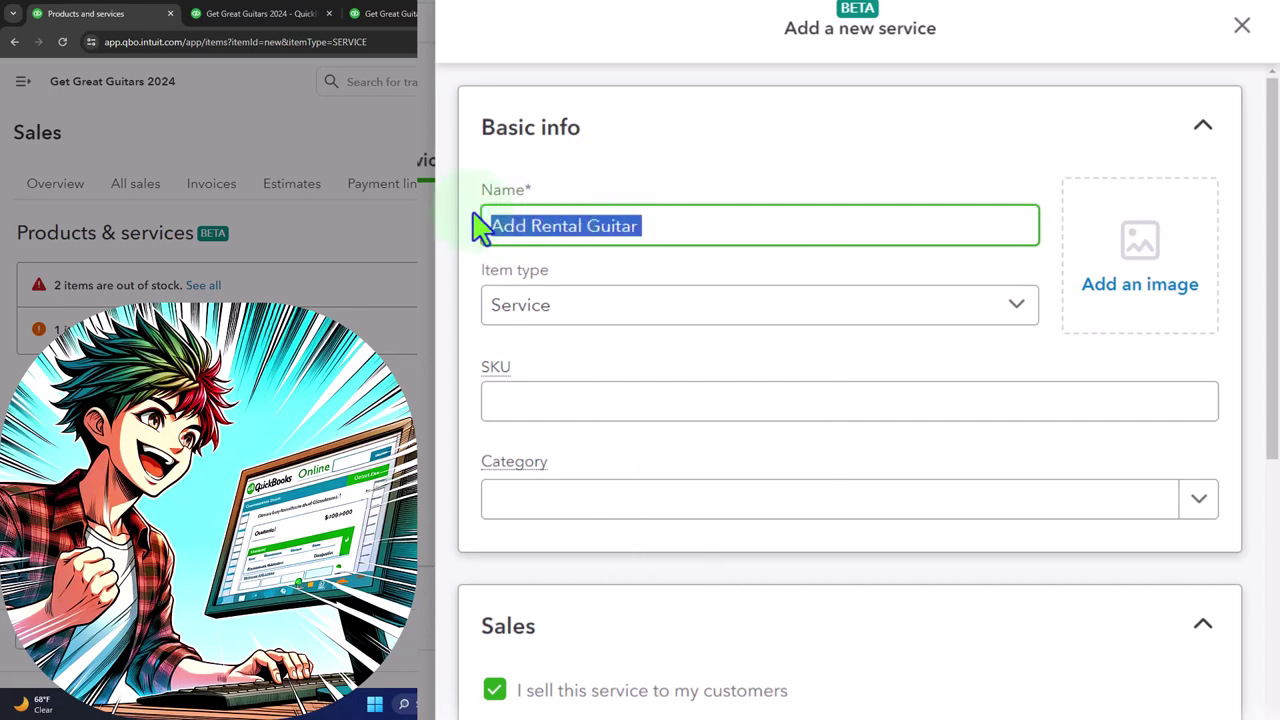
pyautogui.click(694, 400)
pyautogui.click(690, 304)
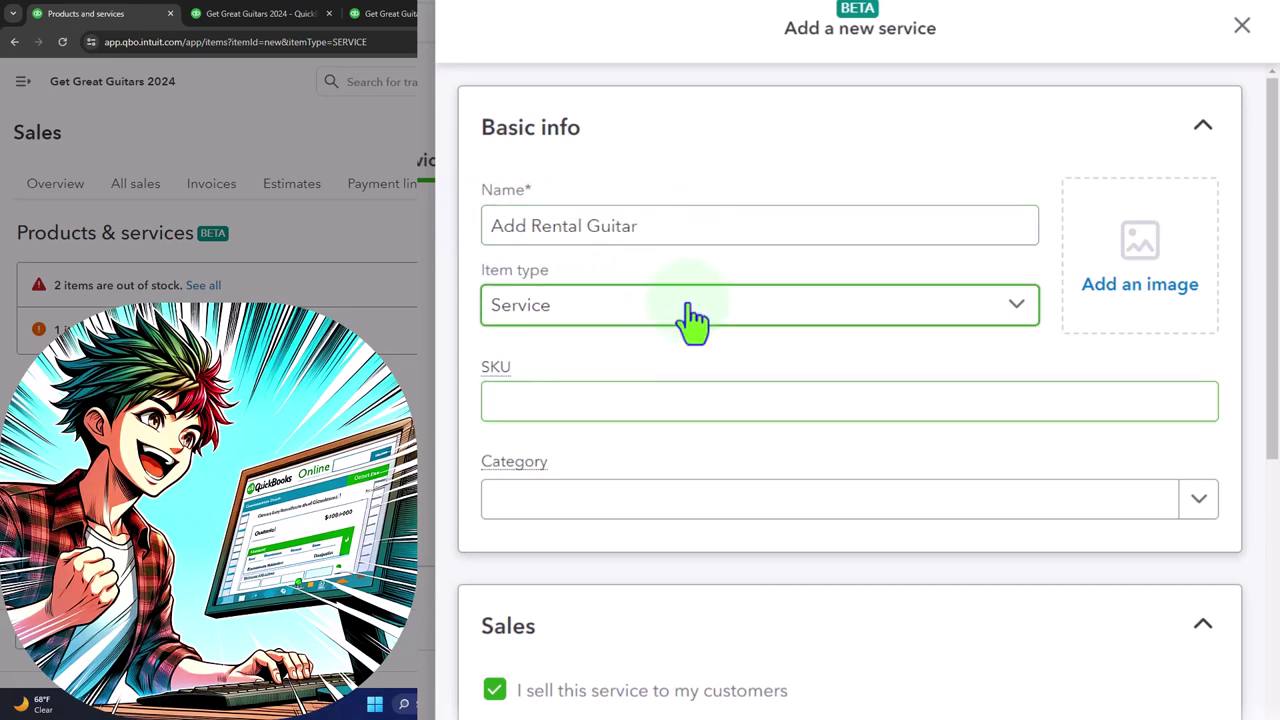
pyautogui.click(689, 304)
pyautogui.click(651, 400)
pyautogui.click(613, 503)
pyautogui.click(617, 605)
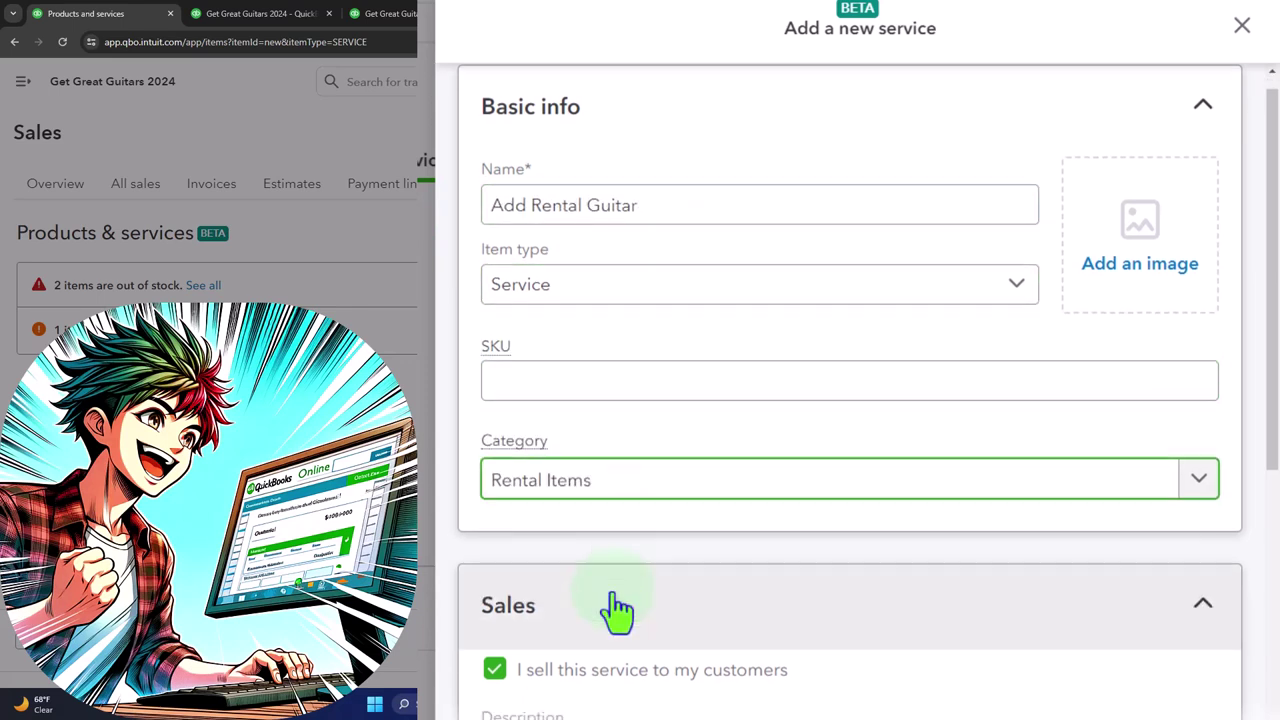
# - Enter "Add Rental Guitar" as the sales description and set the price/rate to 50
pyautogui.scroll(-3, 608, 608)
pyautogui.click(554, 418)
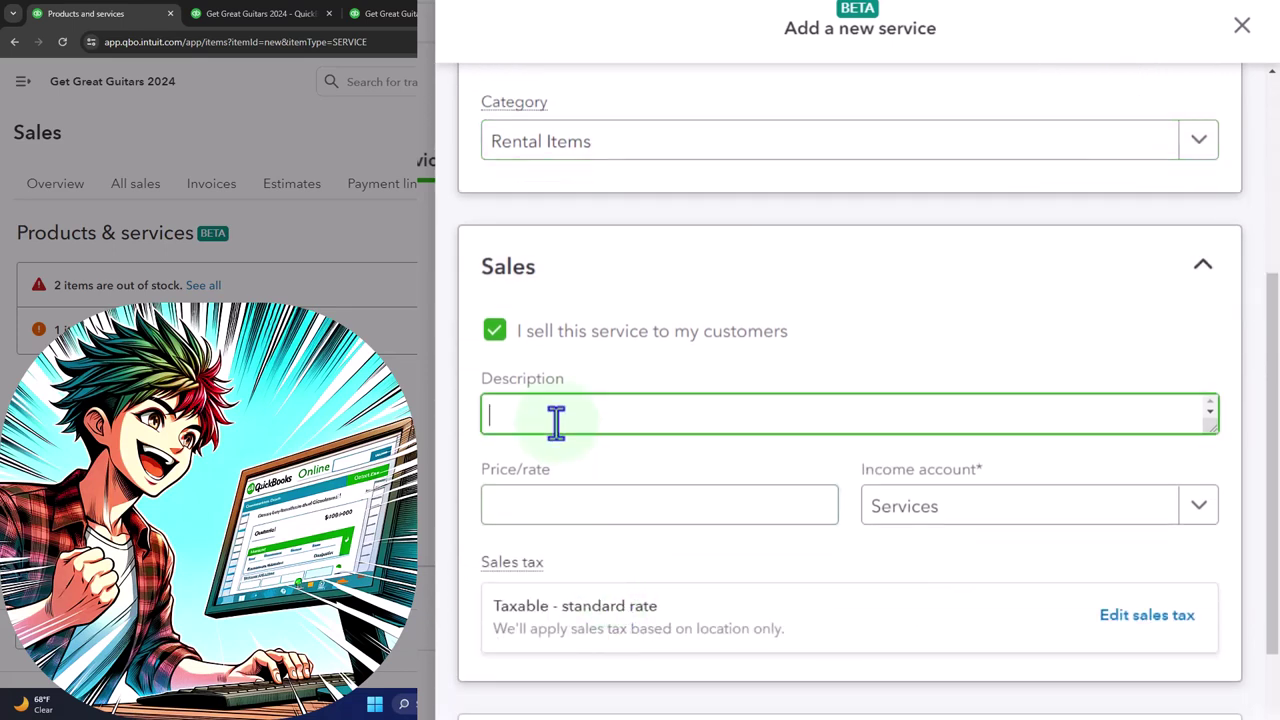
pyautogui.write('Add Rental Guitar')
pyautogui.scroll(-2, 640, 480)
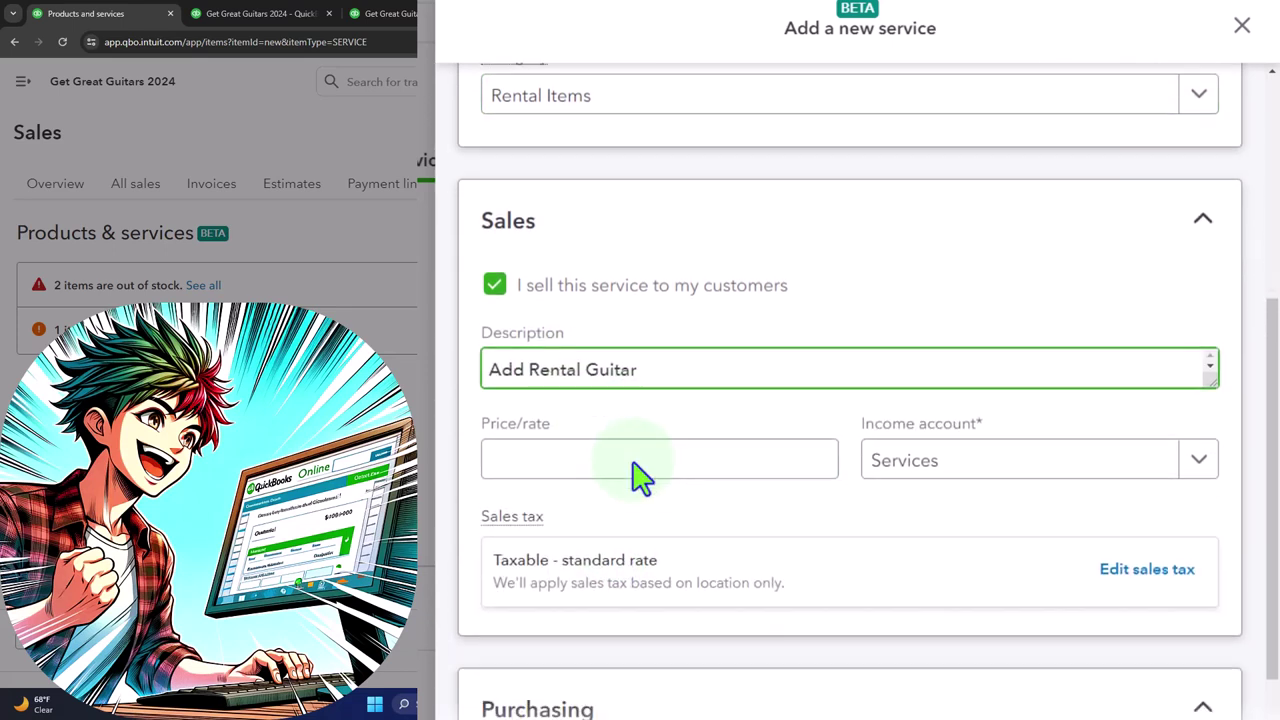
pyautogui.click(577, 340)
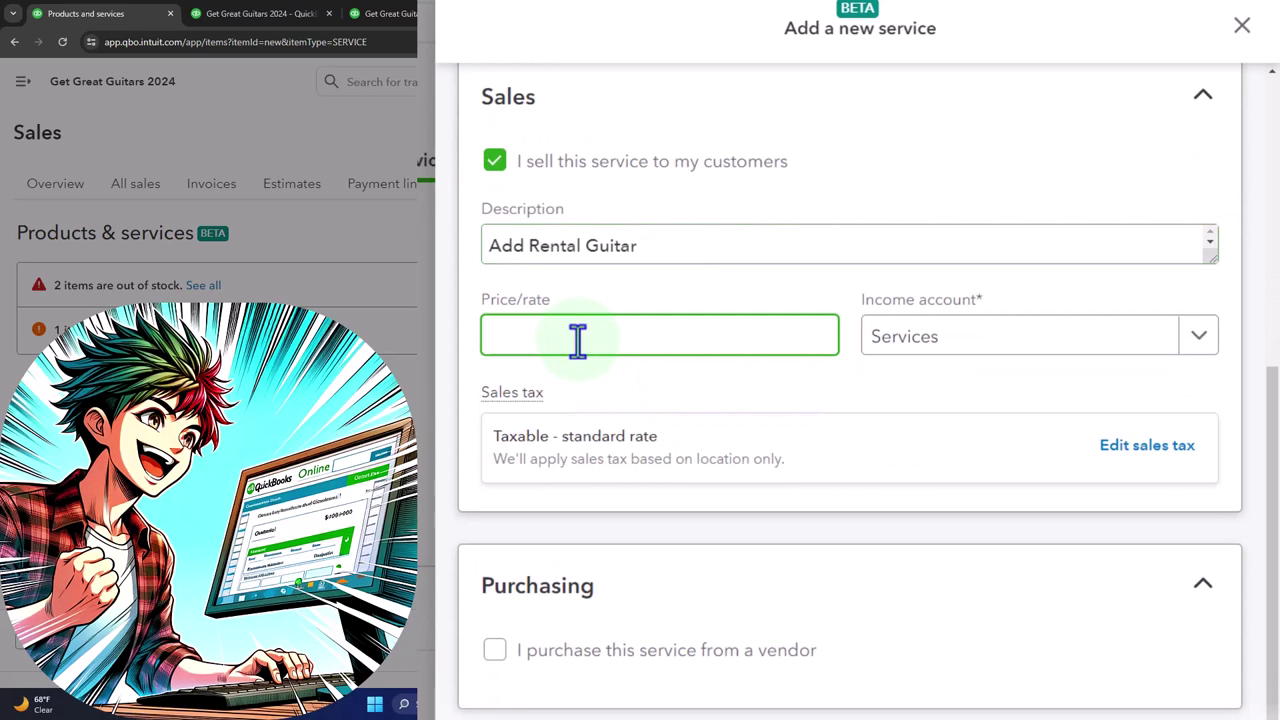
pyautogui.write('50')
# - Set the guitar rental service's income account to Equipment Rental Income
pyautogui.press('Tab')
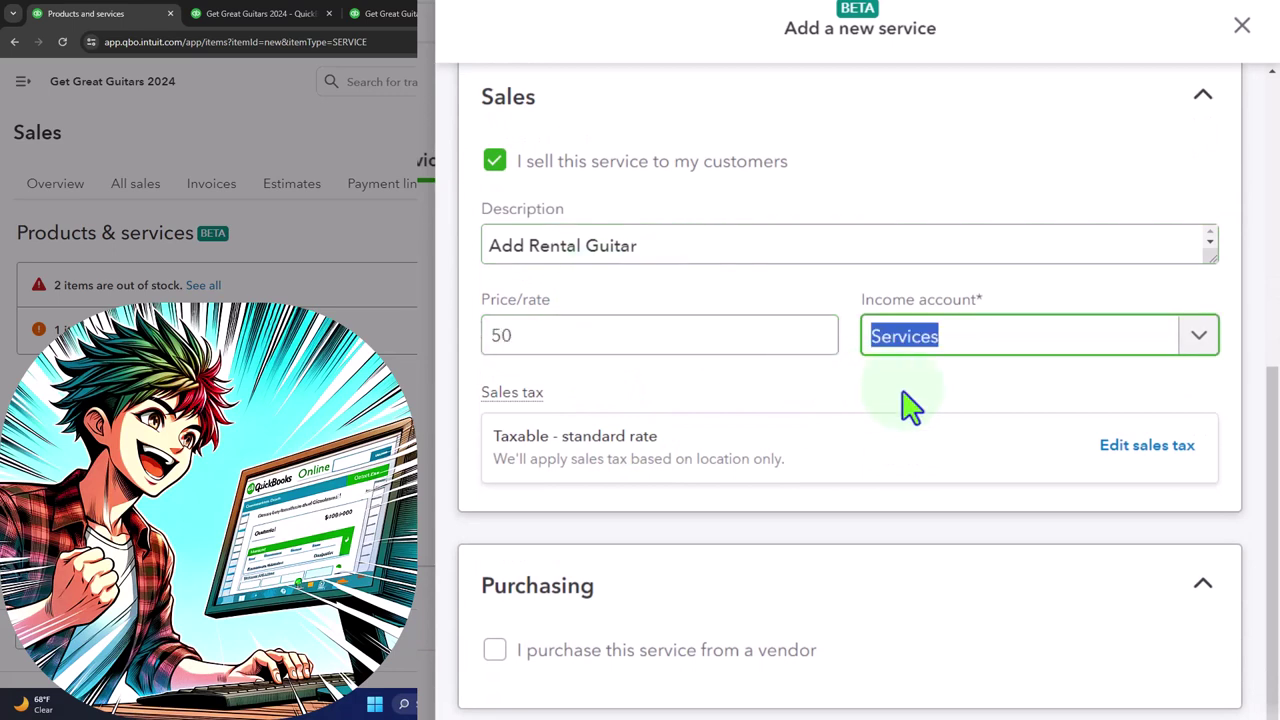
pyautogui.click(1188, 345)
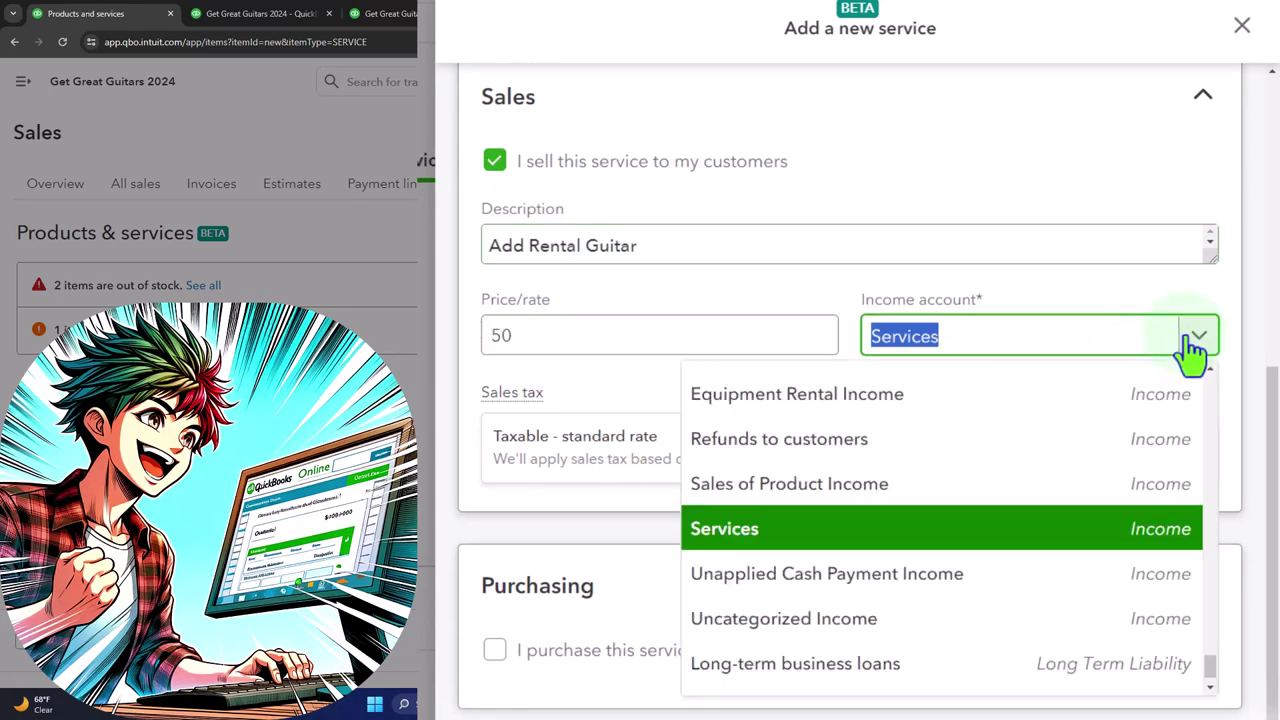
pyautogui.click(874, 413)
# - Mark the guitar rental service as Nontaxable and create it, leaving vendor purchasing off
pyautogui.click(1066, 457)
pyautogui.click(1128, 458)
pyautogui.scroll(-8, 1014, 506)
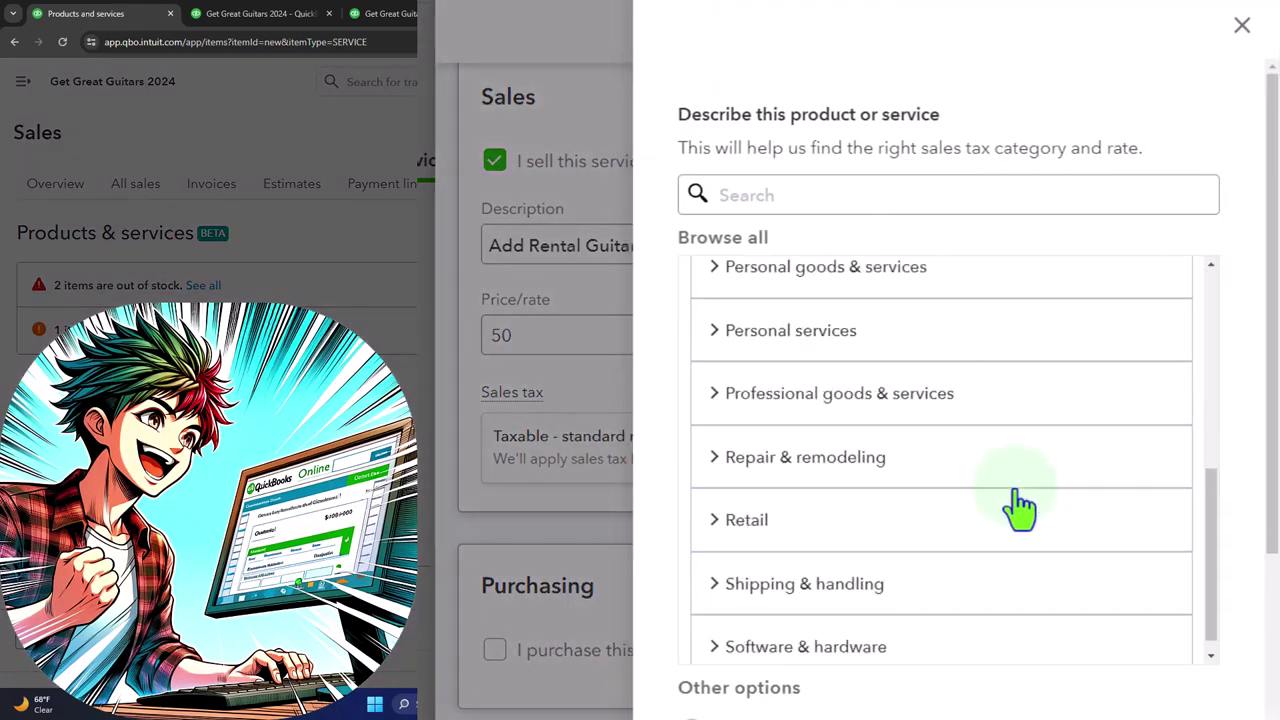
pyautogui.click(692, 545)
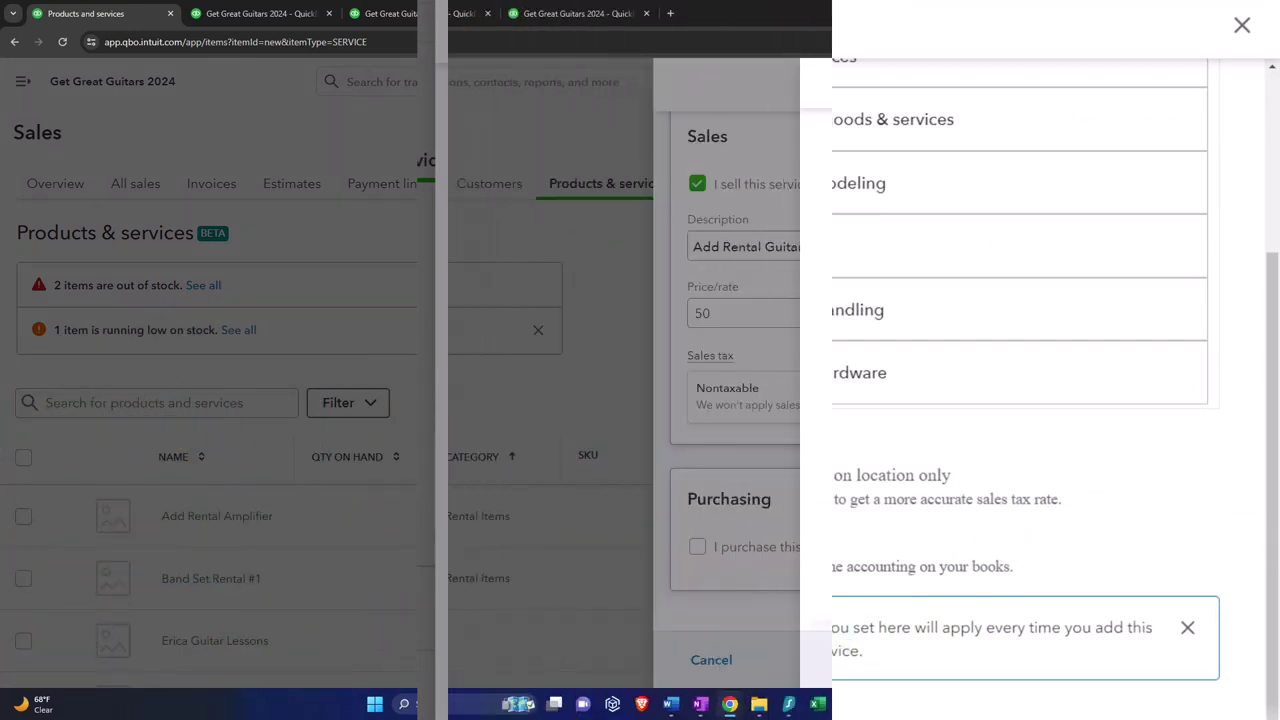
pyautogui.click(1220, 663)
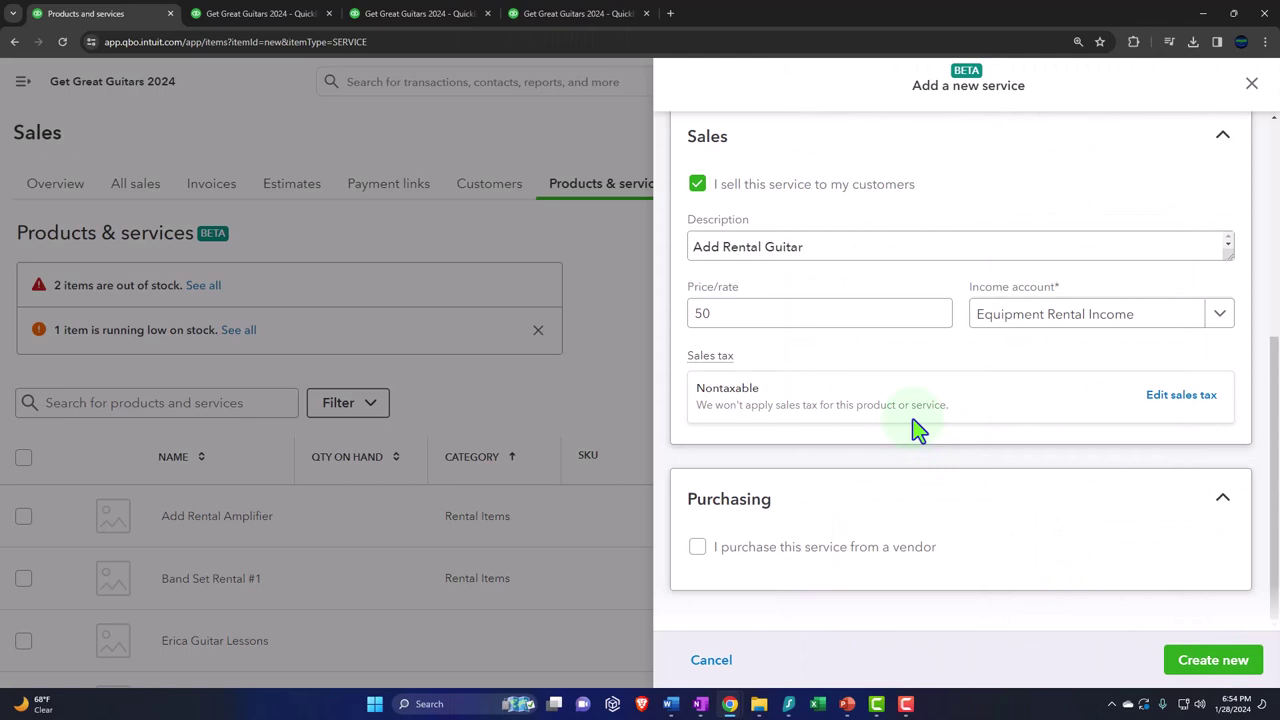
pyautogui.click(1205, 662)
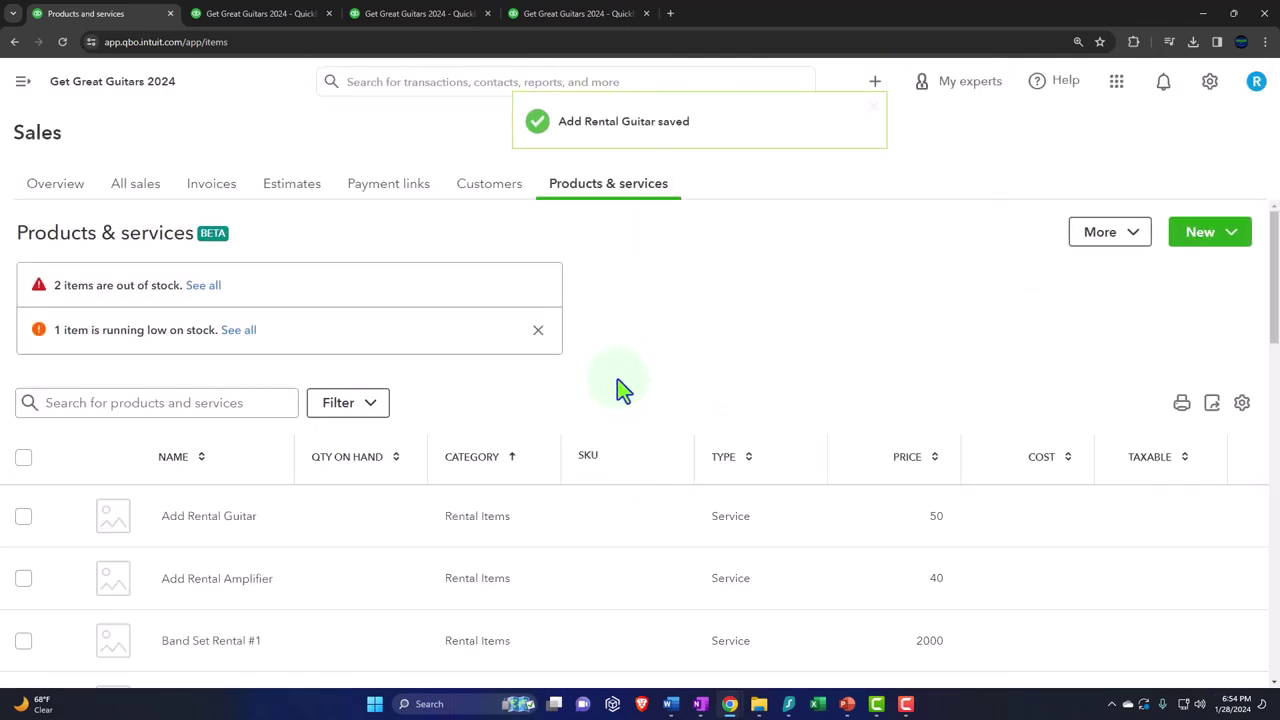
# - Open a new customer estimate form from the products and services list
pyautogui.scroll(-2, 620, 385)
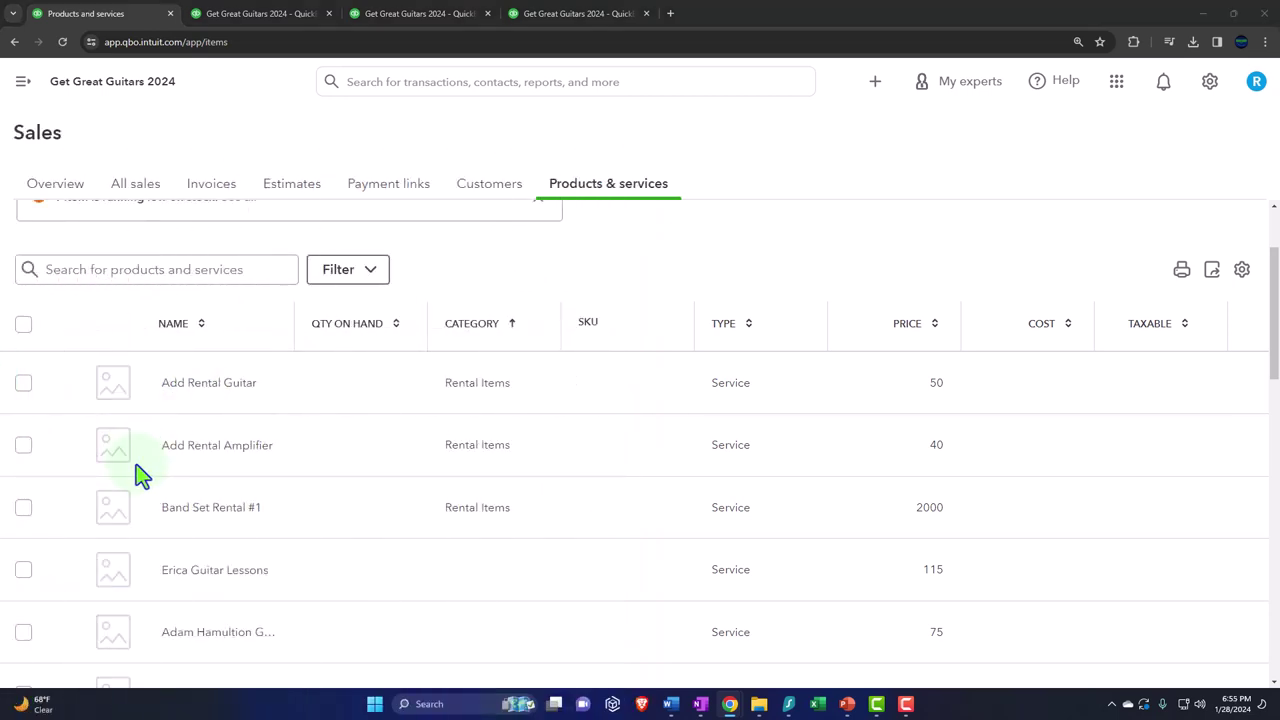
pyautogui.scroll(2, 134, 470)
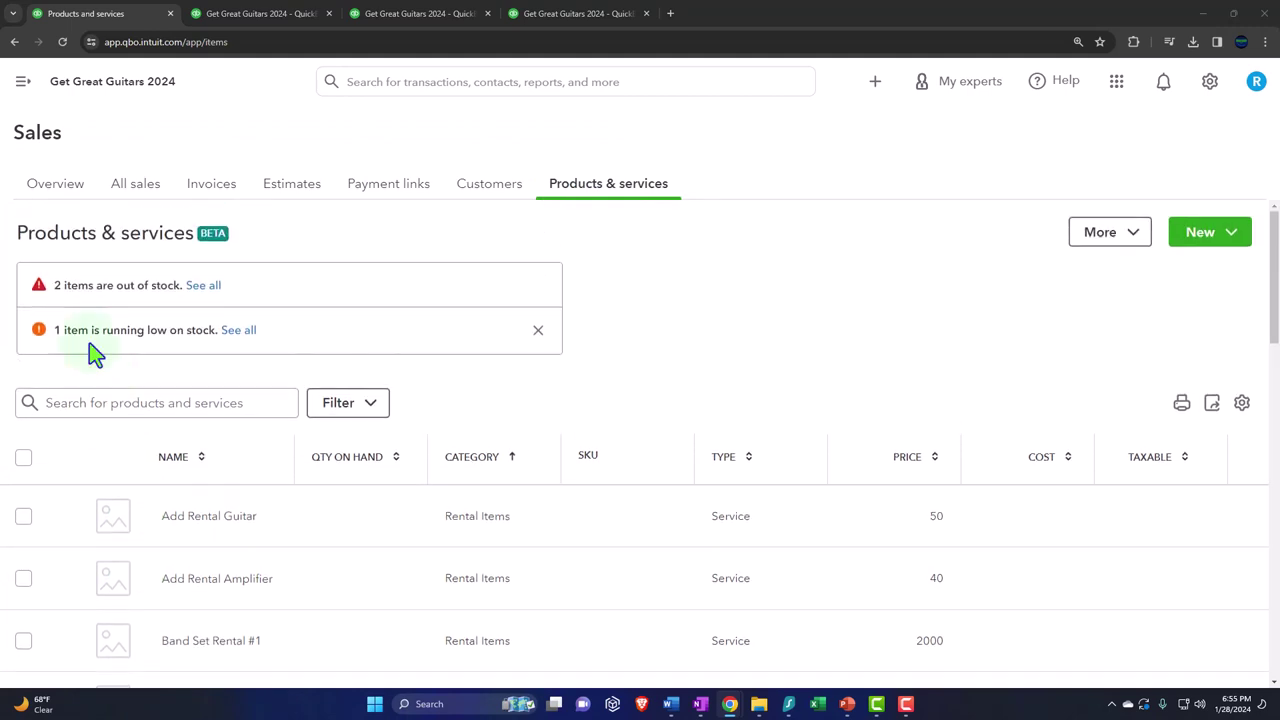
pyautogui.click(26, 88)
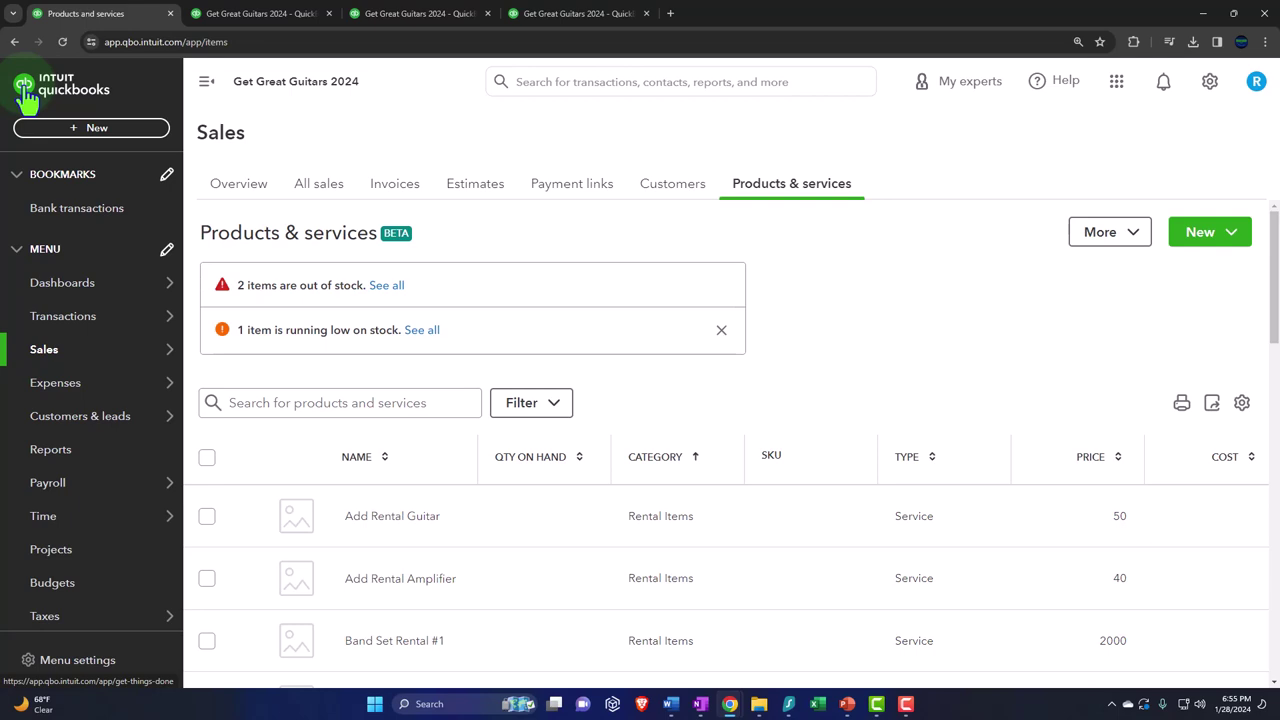
pyautogui.click(26, 100)
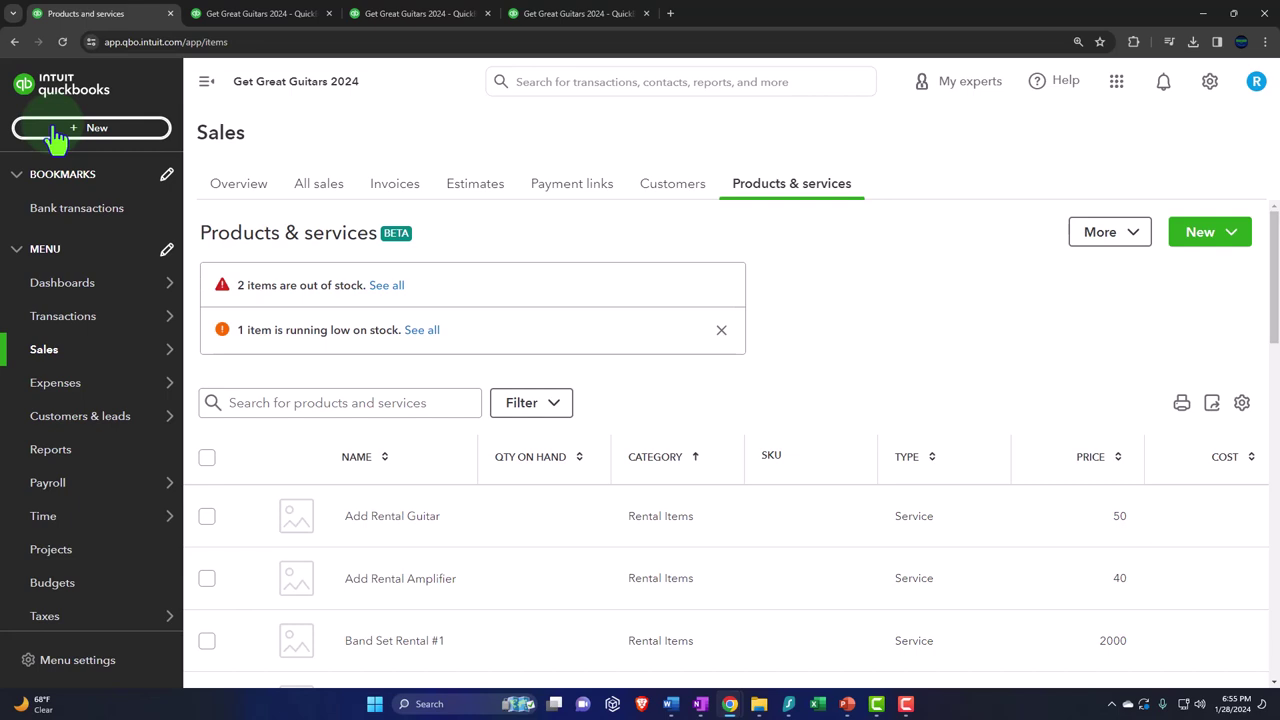
pyautogui.click(58, 132)
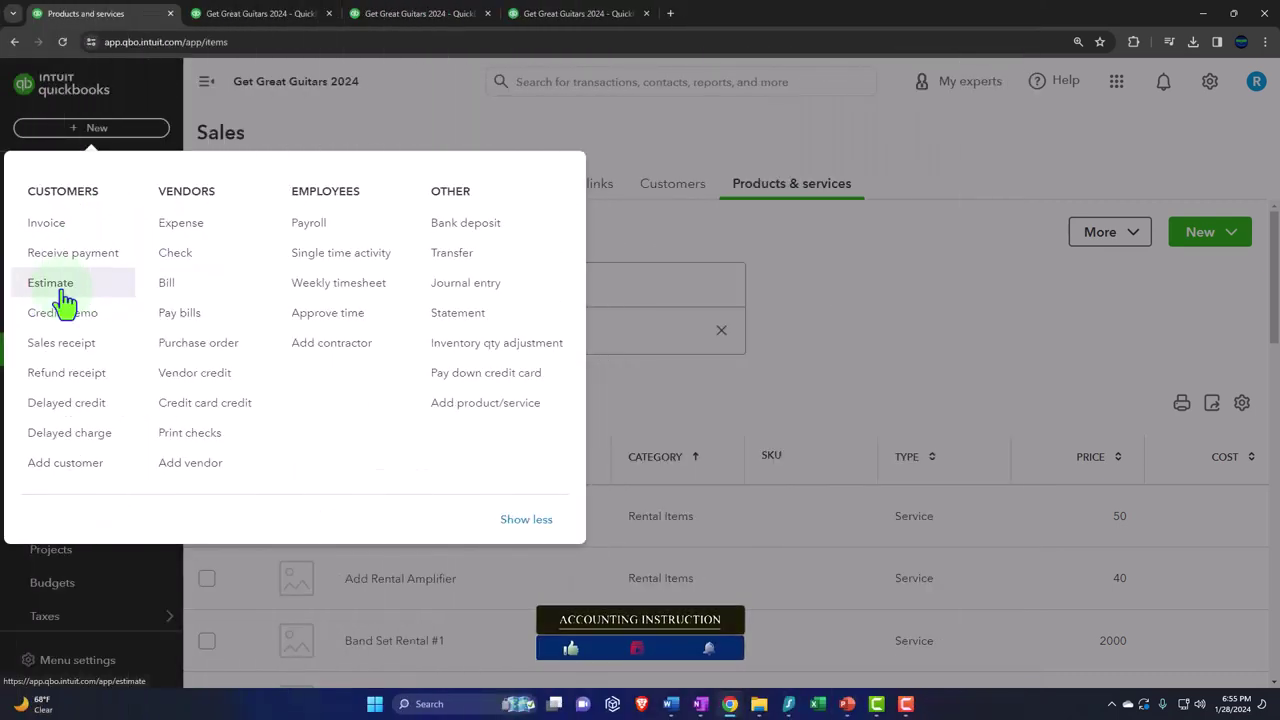
pyautogui.click(63, 290)
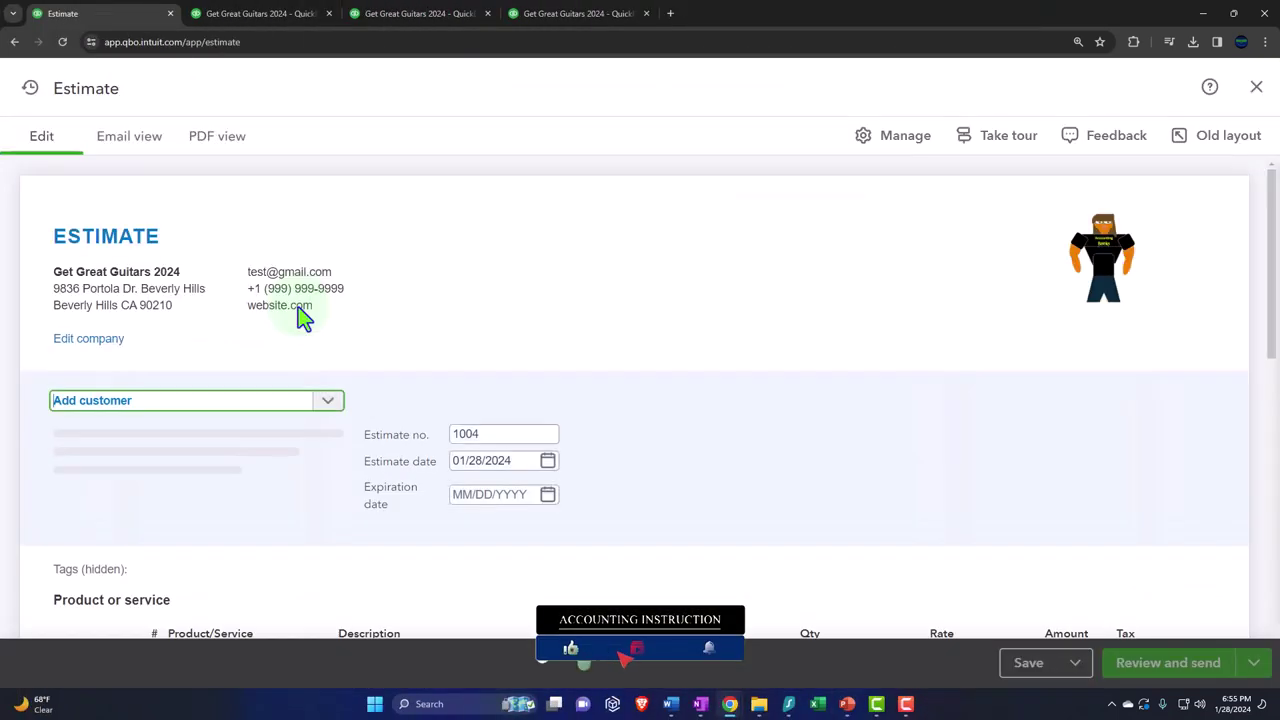
pyautogui.scroll(-1, 297, 307)
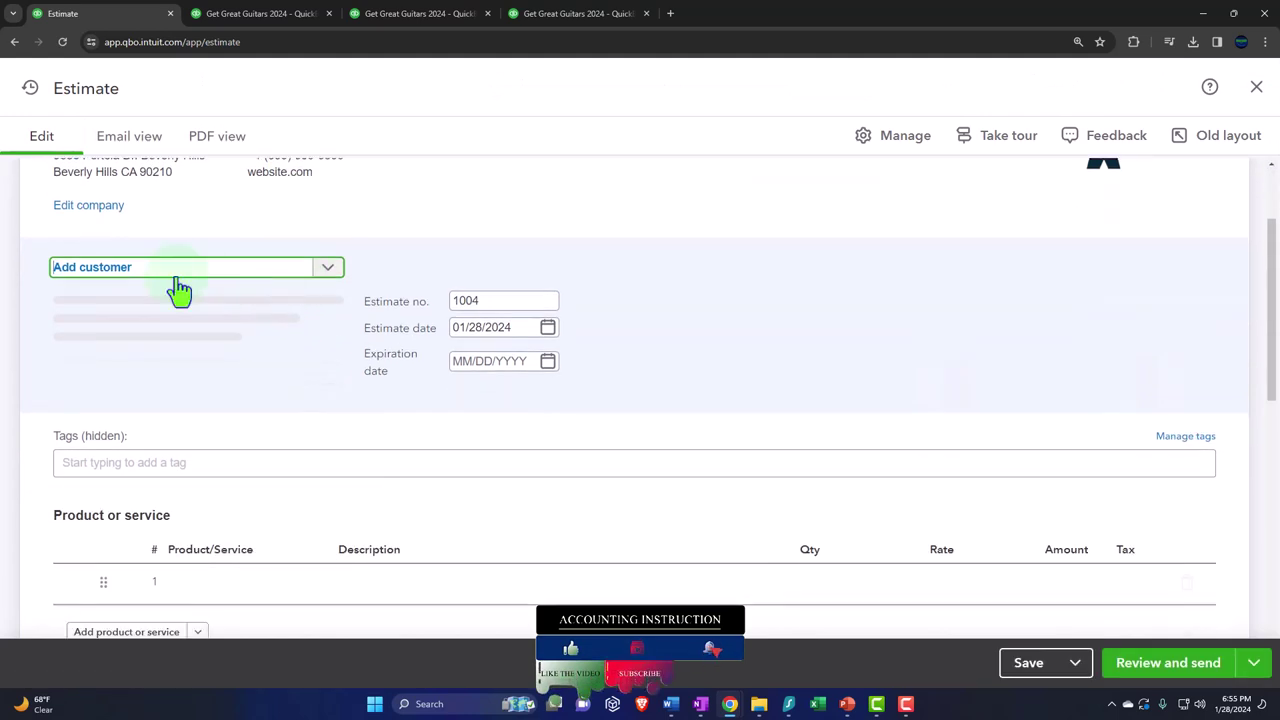
# - Add the Band Set Rental #1 service as the first line of the estimate with quantity 1
pyautogui.scroll(-1, 163, 286)
pyautogui.click(327, 415)
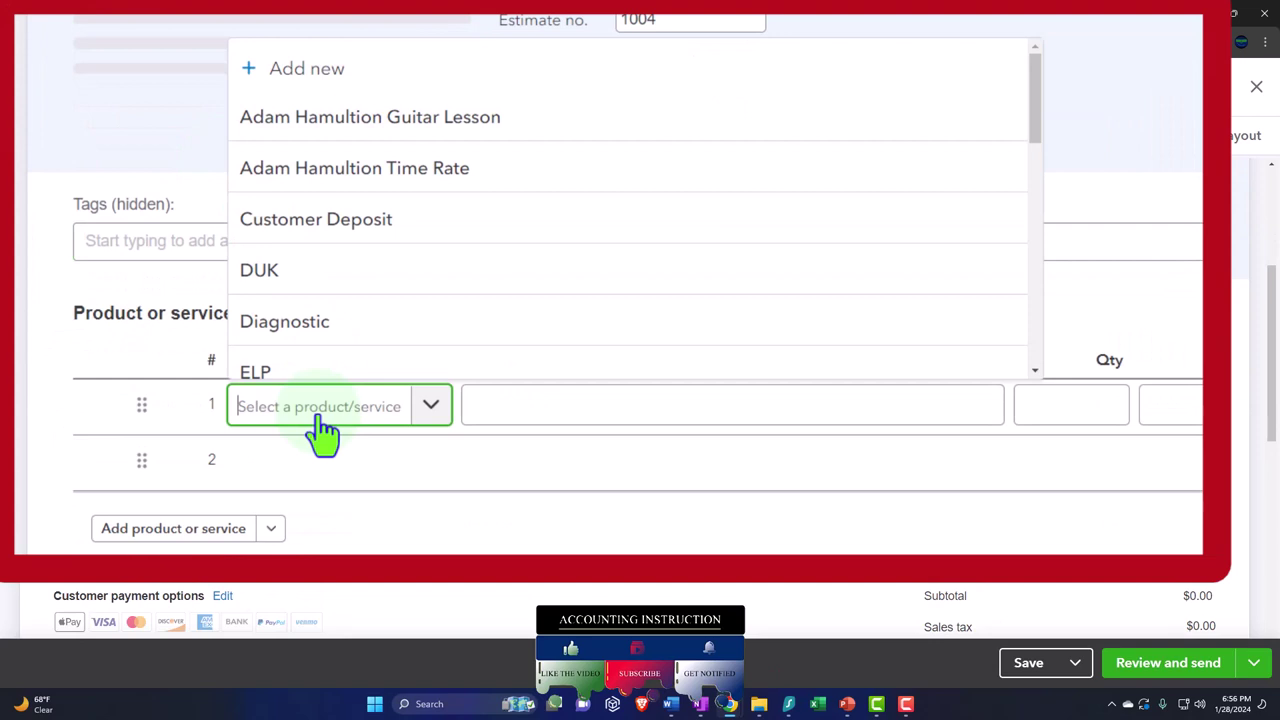
pyautogui.scroll(-3, 328, 305)
pyautogui.scroll(-1, 323, 310)
pyautogui.click(340, 412)
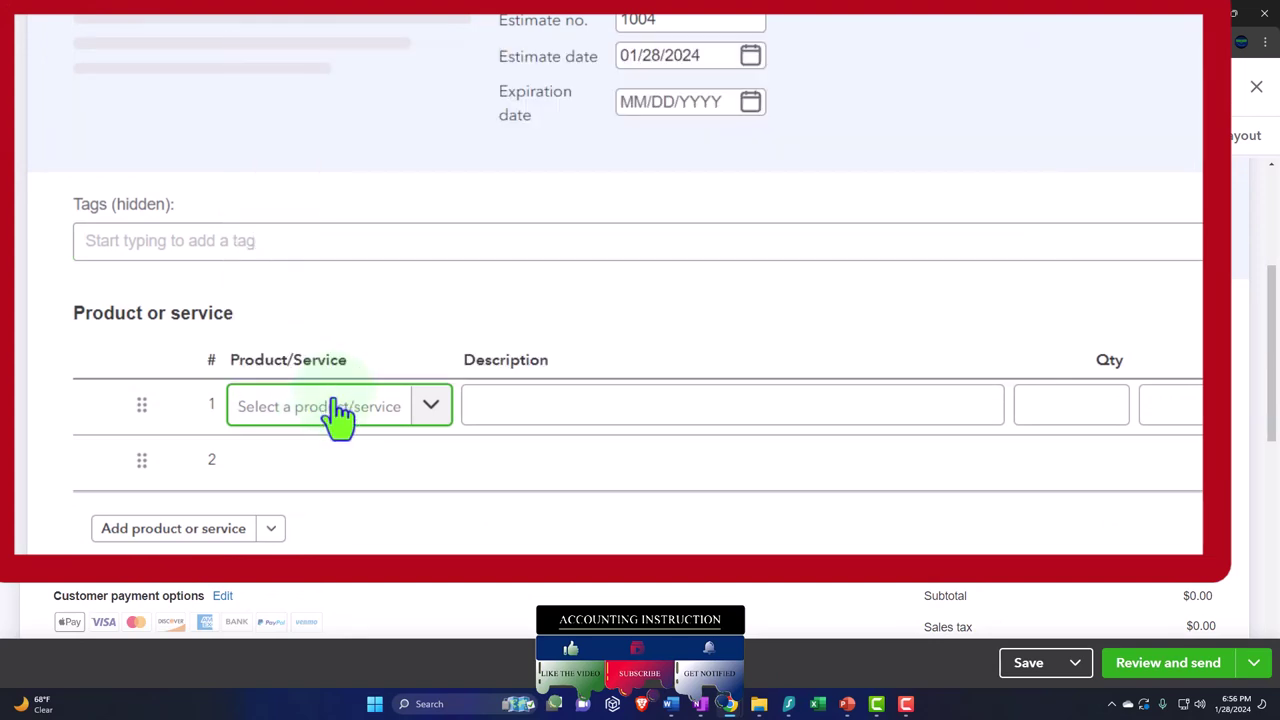
pyautogui.write('be')
pyautogui.press('BackSpace')
pyautogui.press('BackSpace')
pyautogui.write('ba')
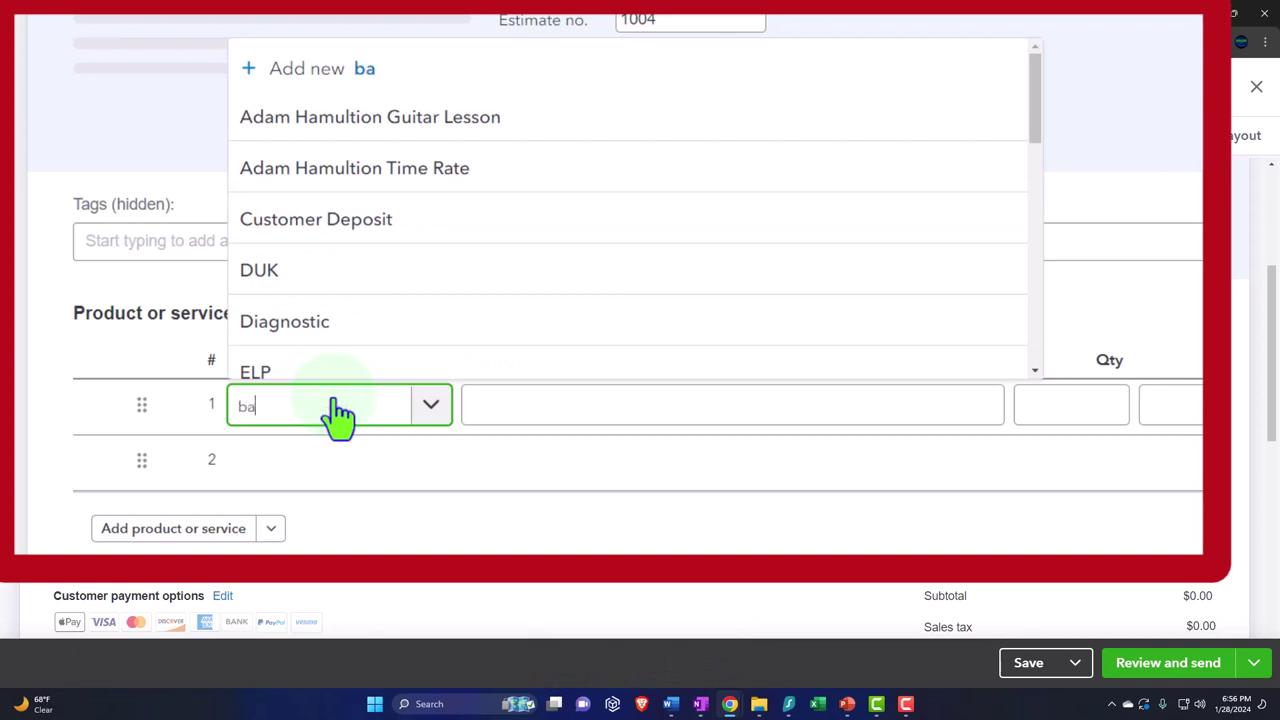
pyautogui.click(335, 358)
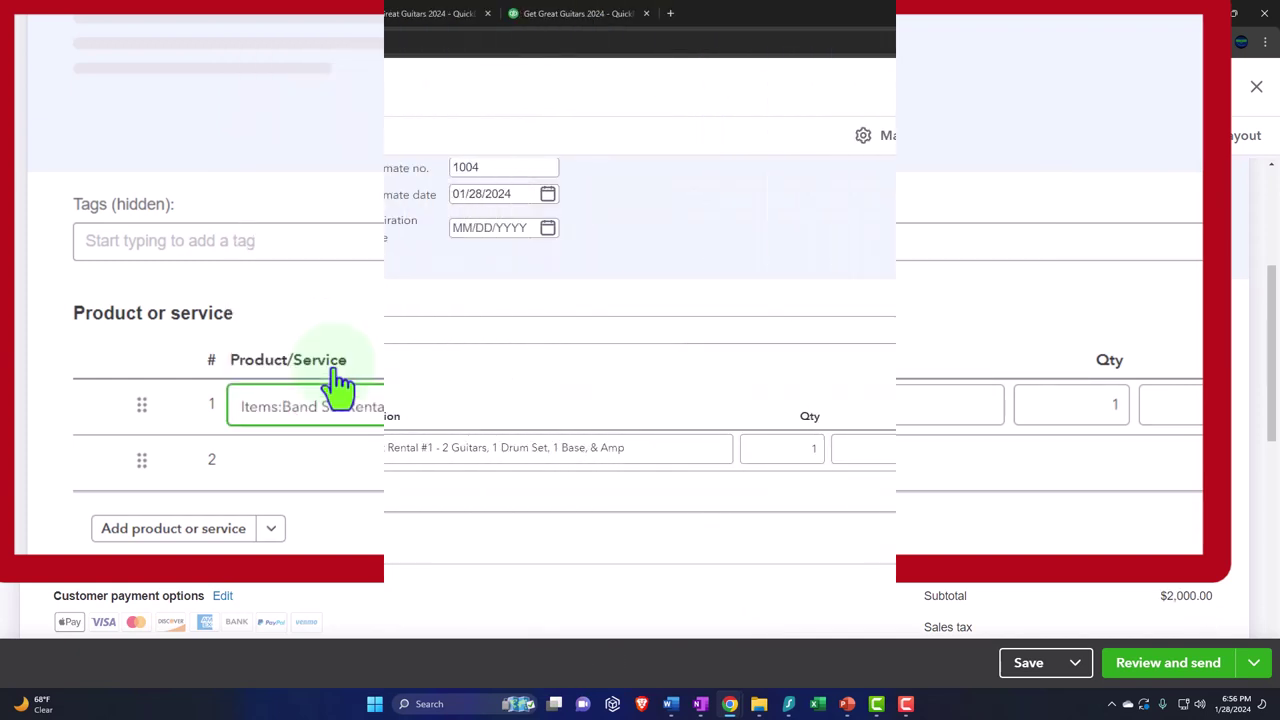
pyautogui.press('Tab')
pyautogui.press('Tab')
pyautogui.press('Tab')
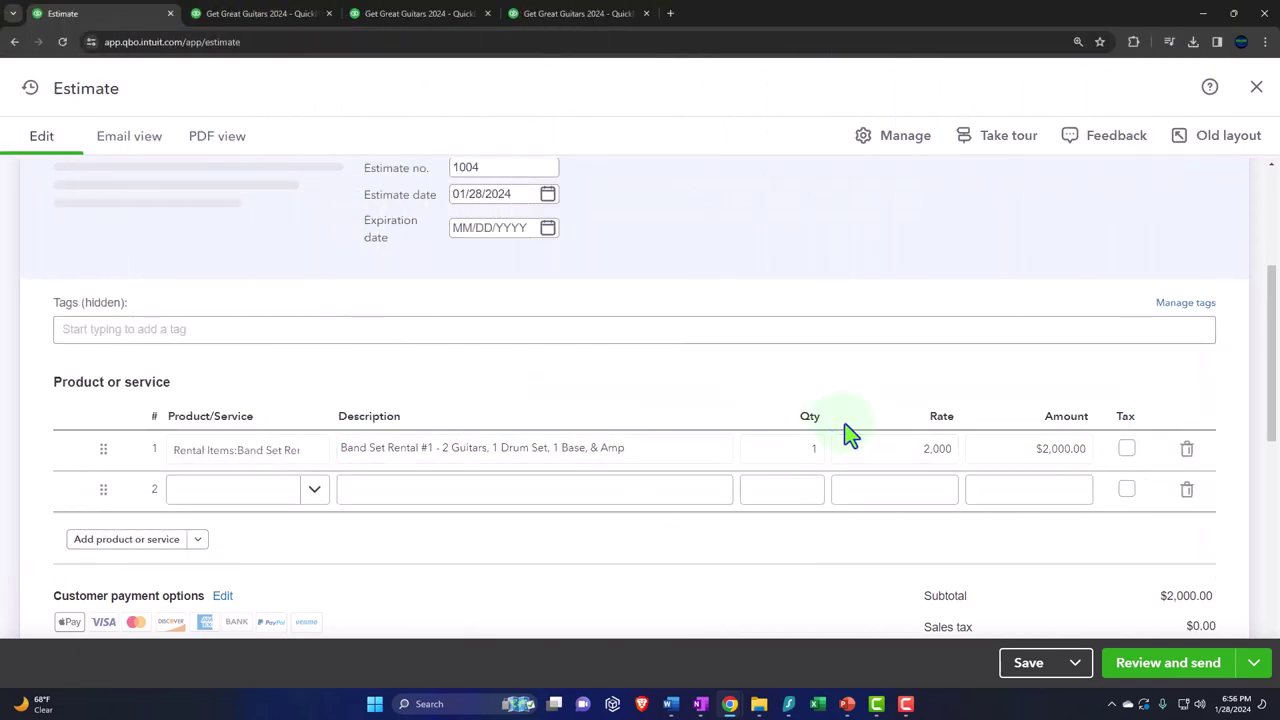
# - Add the Add Rental Guitar service as the second estimate line with a quantity of 2
pyautogui.scroll(-1, 843, 434)
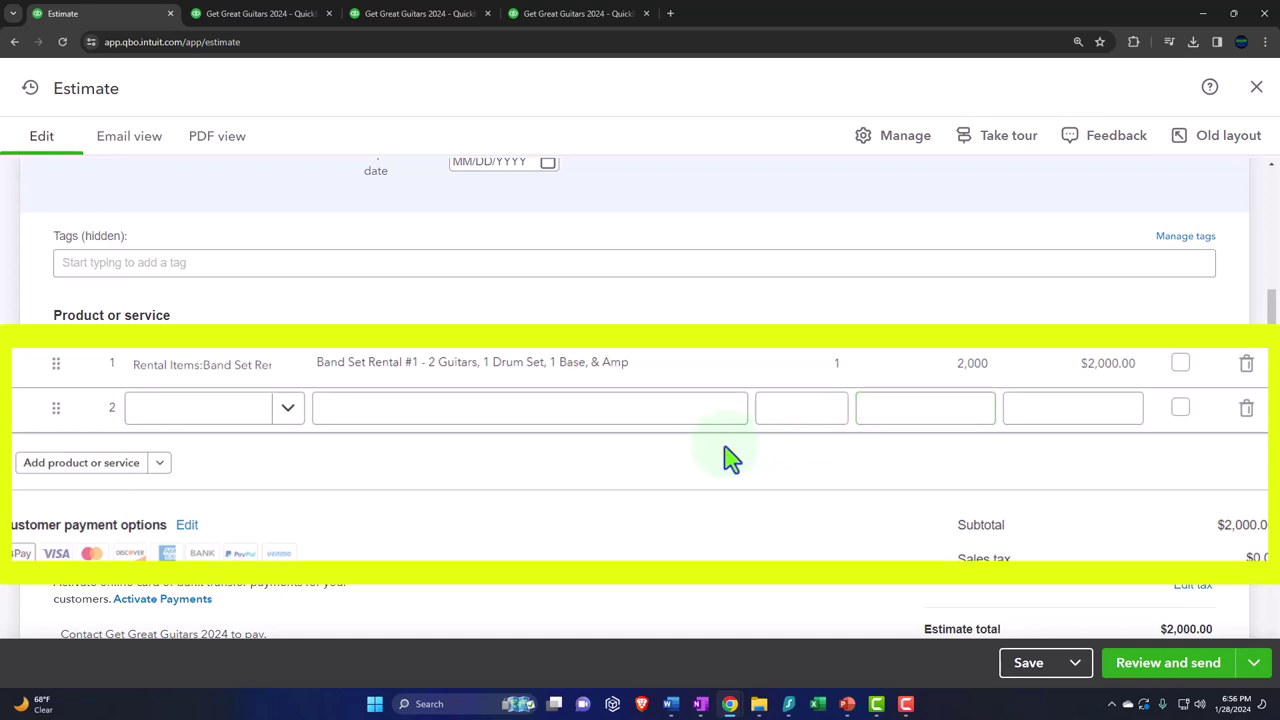
pyautogui.click(298, 422)
pyautogui.click(238, 420)
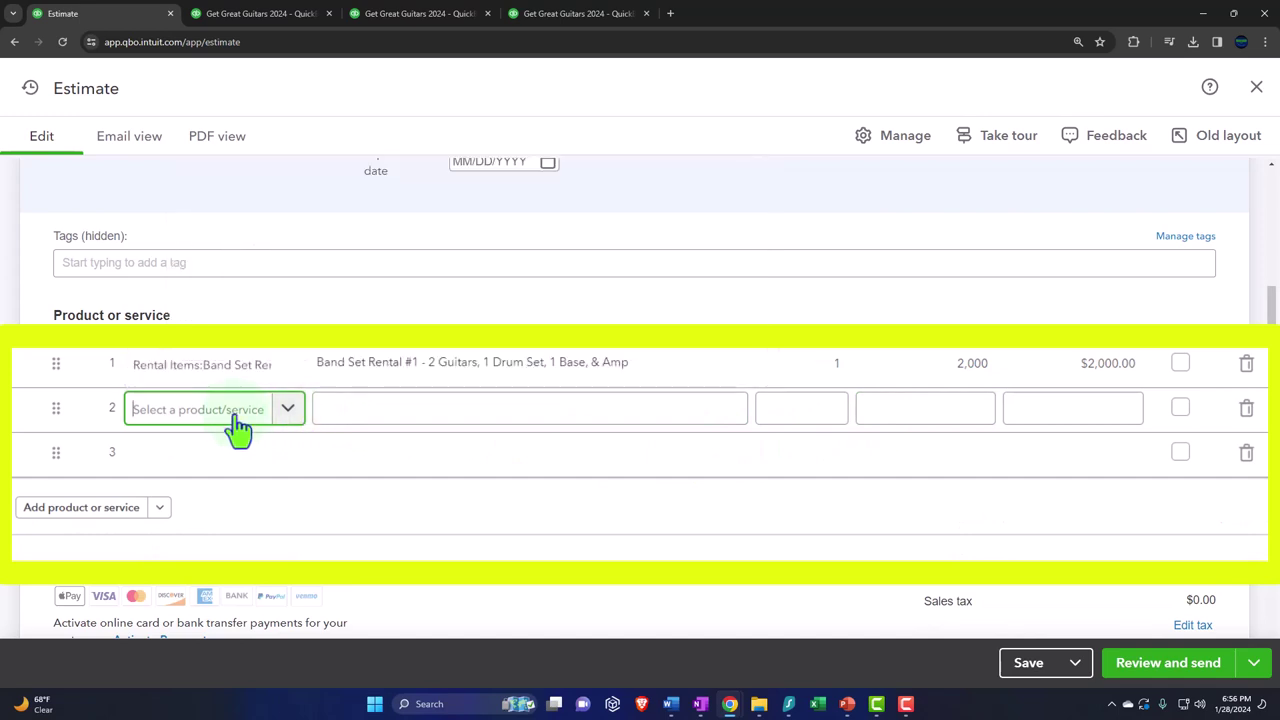
pyautogui.write('add')
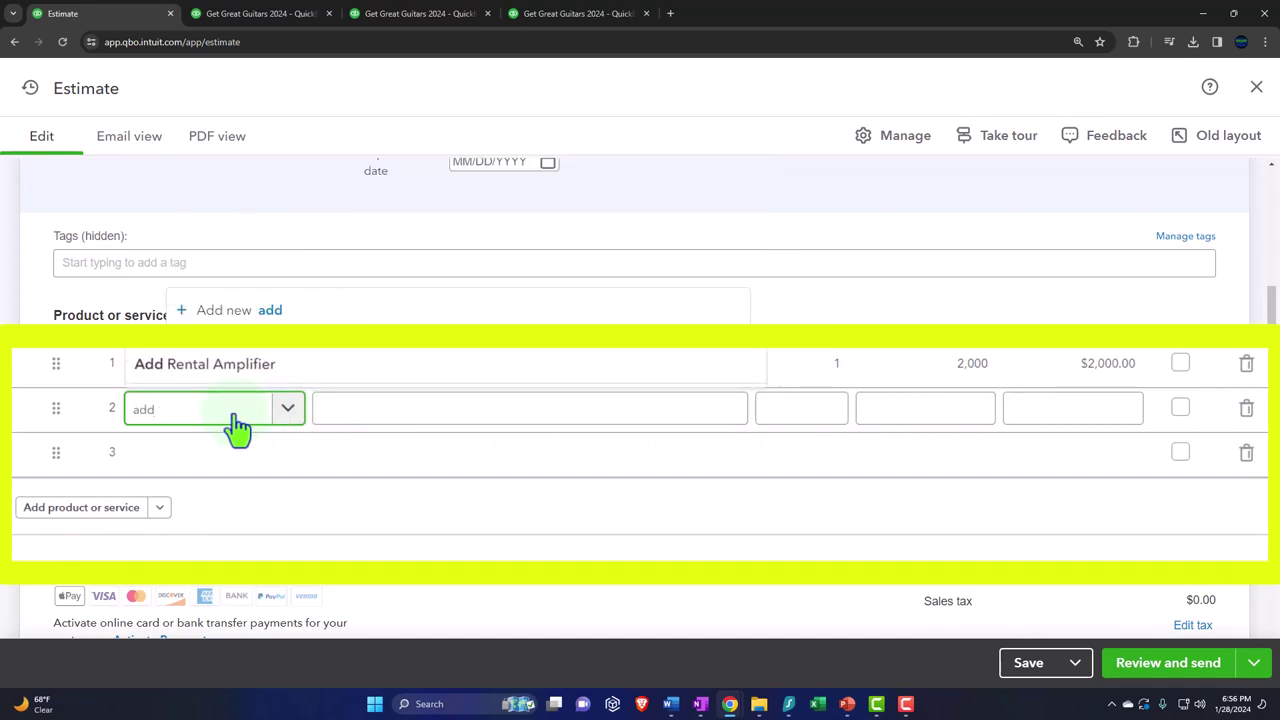
pyautogui.click(259, 356)
pyautogui.press('Tab')
pyautogui.press('Tab')
pyautogui.write('2')
pyautogui.press('Tab')
pyautogui.press('Tab')
pyautogui.press('Tab')
pyautogui.press('Tab')
pyautogui.press('Tab')
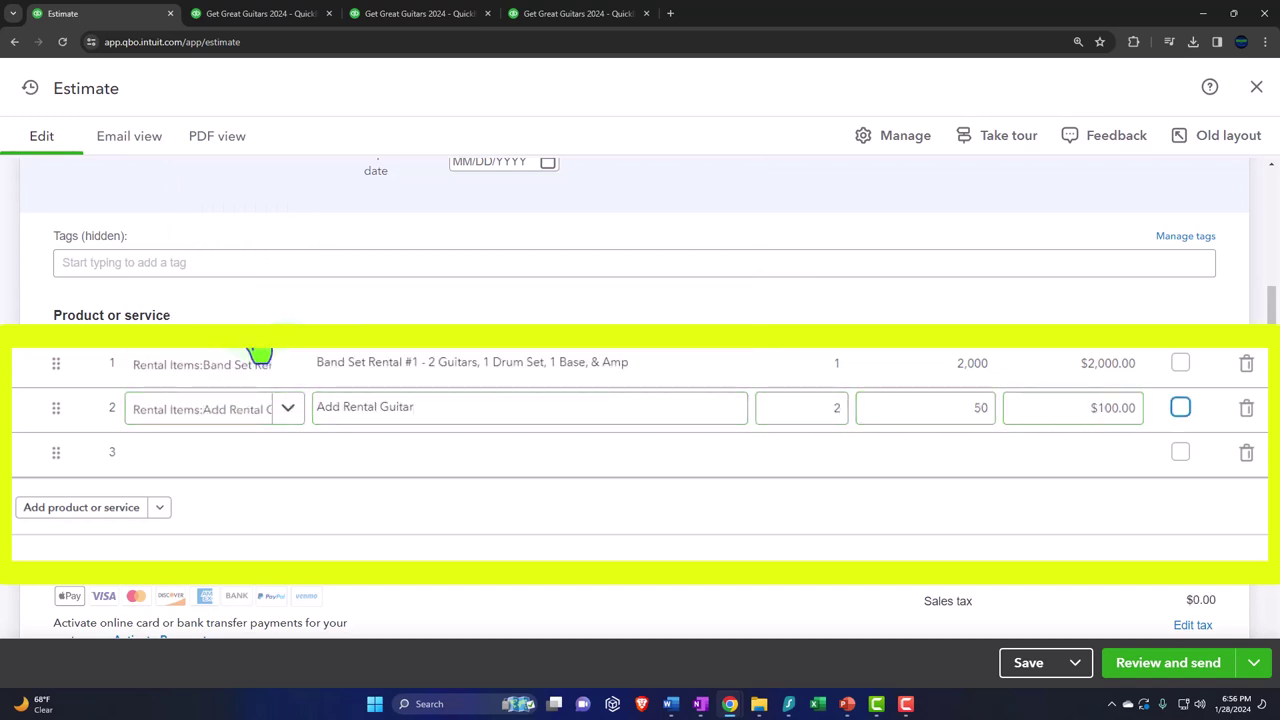
pyautogui.press('Tab')
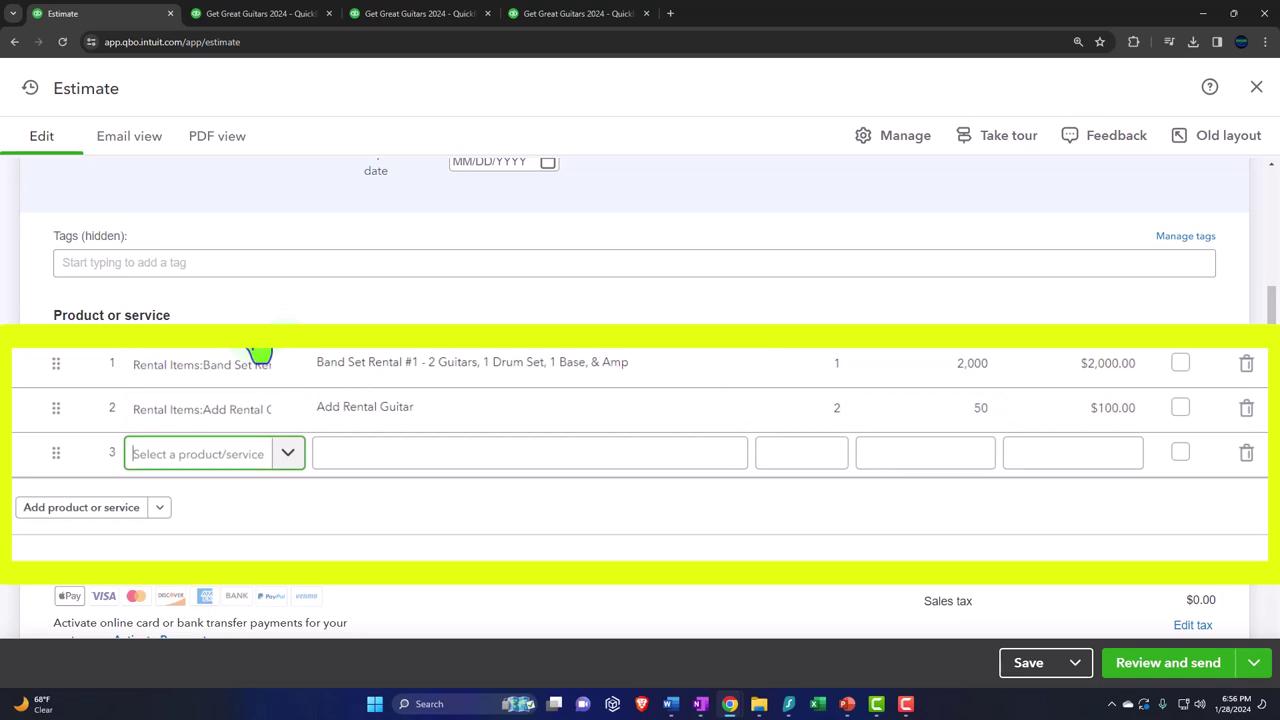
# - Add the Add Rental Amplifier service as the third estimate line with a quantity of 1
pyautogui.write('Add')
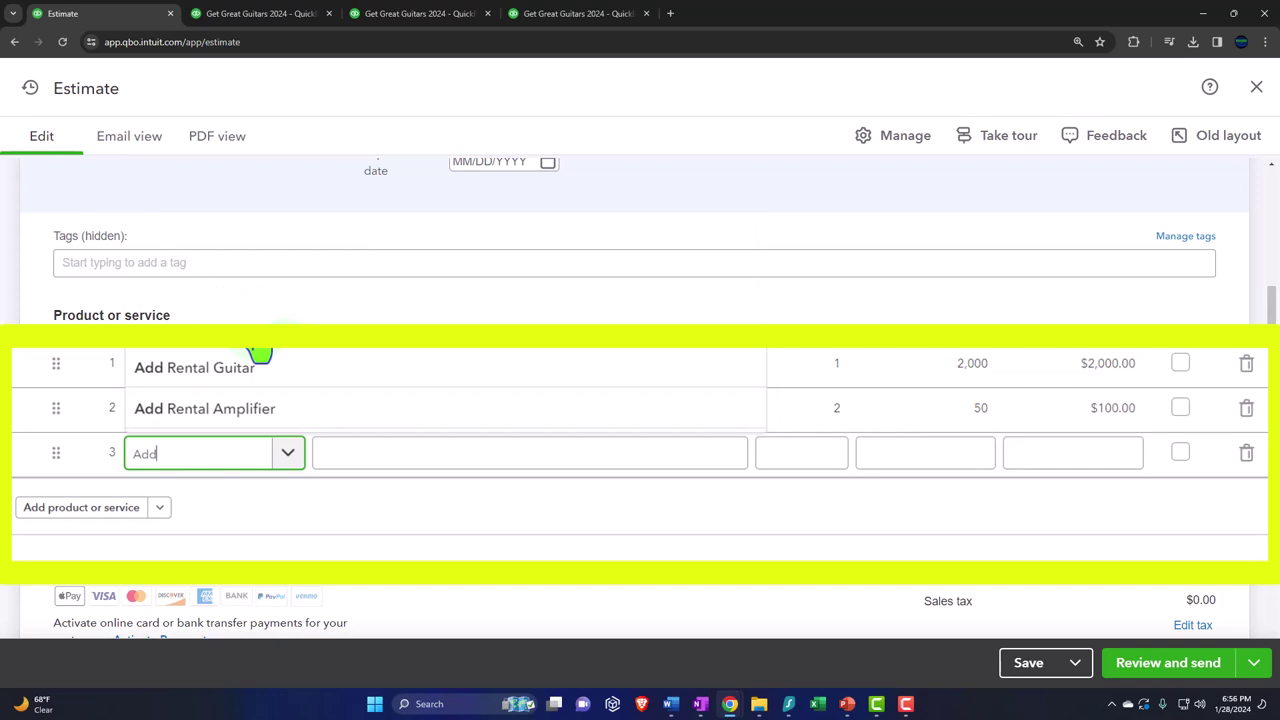
pyautogui.press('Down')
pyautogui.press('Down')
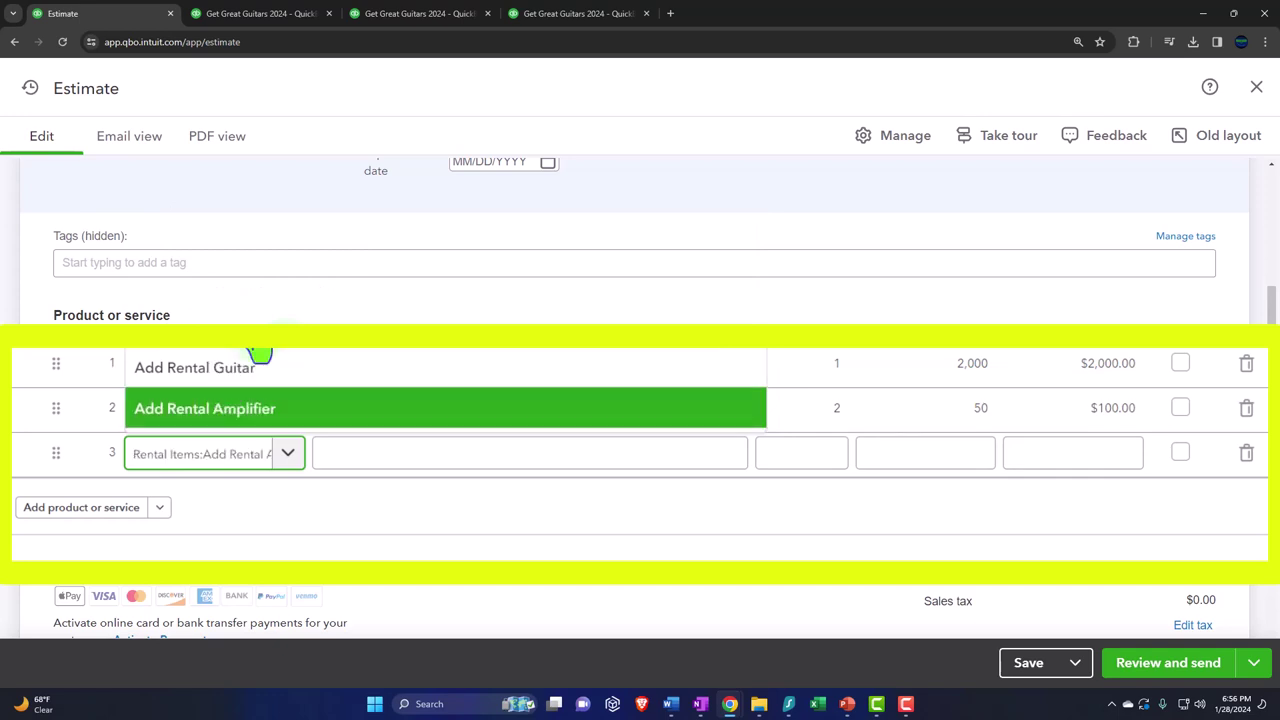
pyautogui.press('Return')
pyautogui.press('Tab')
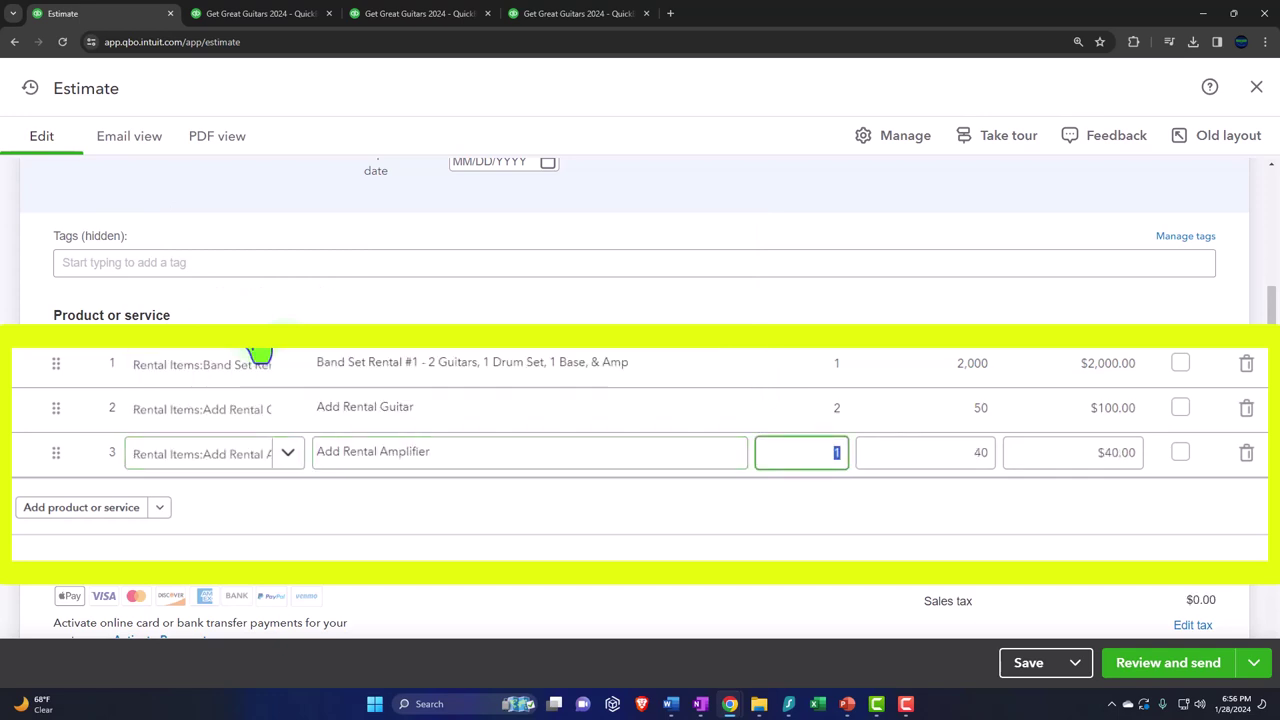
# - Review the estimate's totals and close the estimate without saving it
pyautogui.scroll(-1, 694, 575)
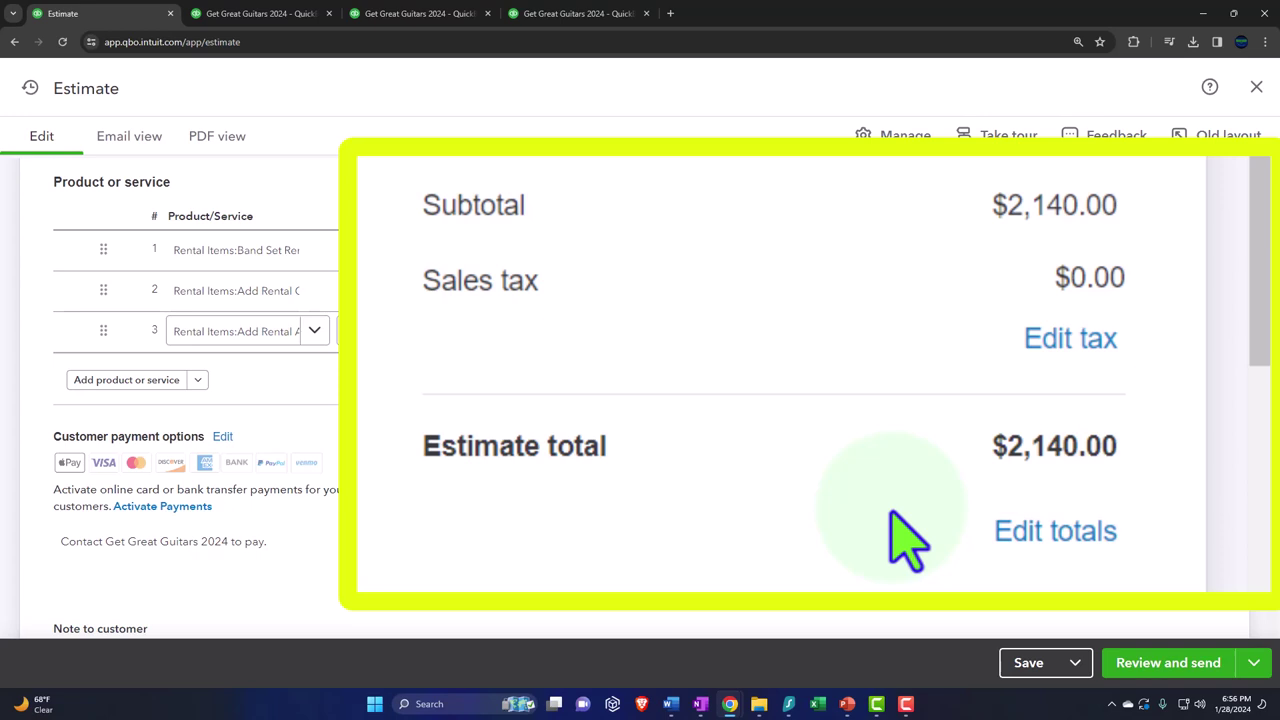
pyautogui.click(1255, 92)
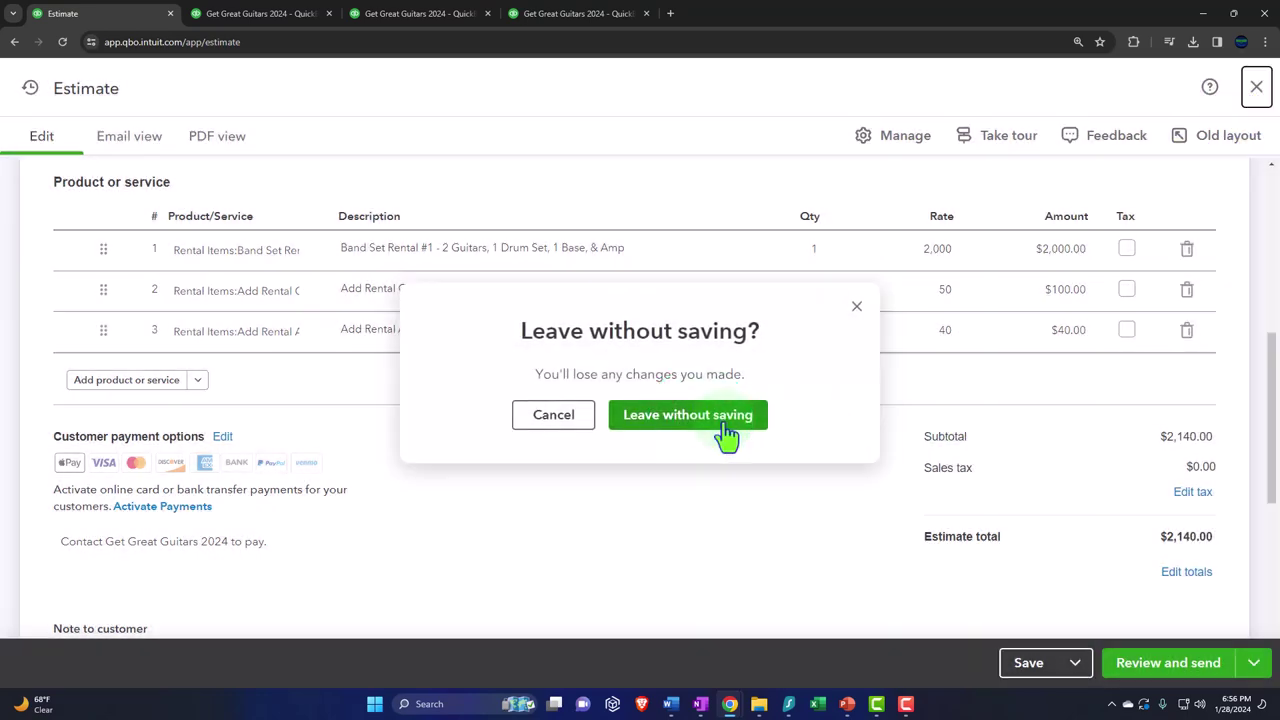
pyautogui.click(688, 415)
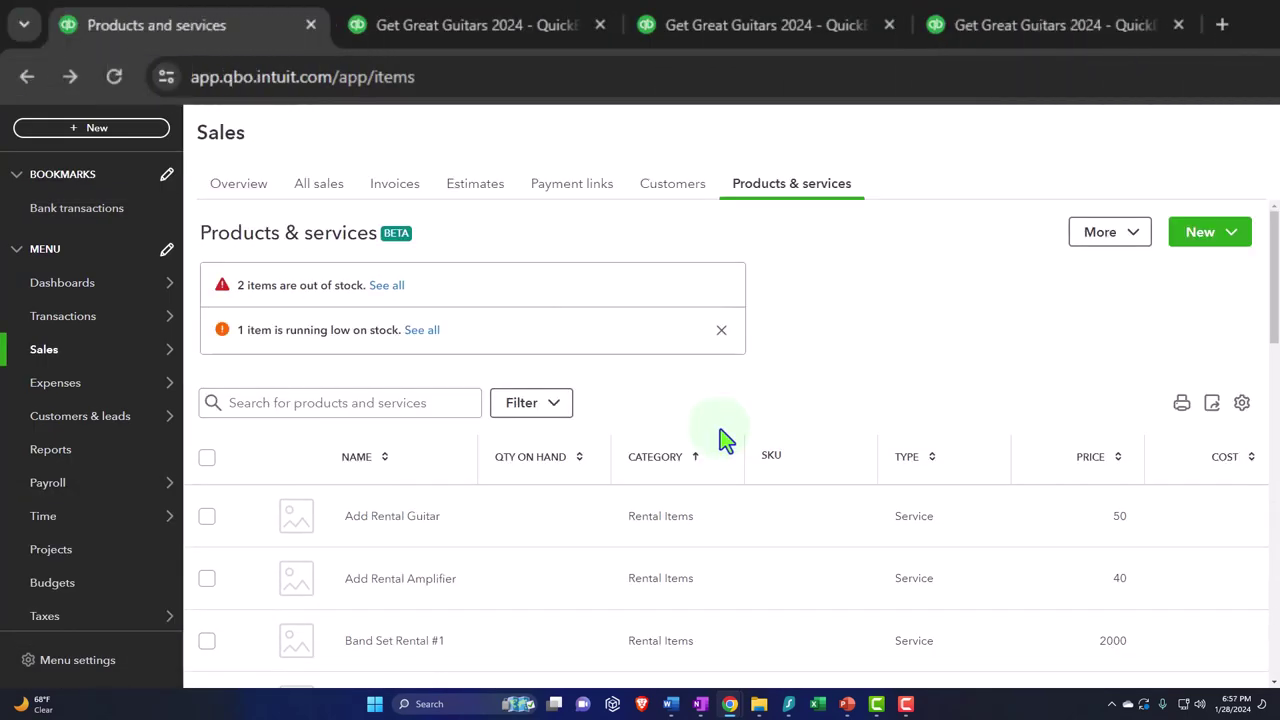